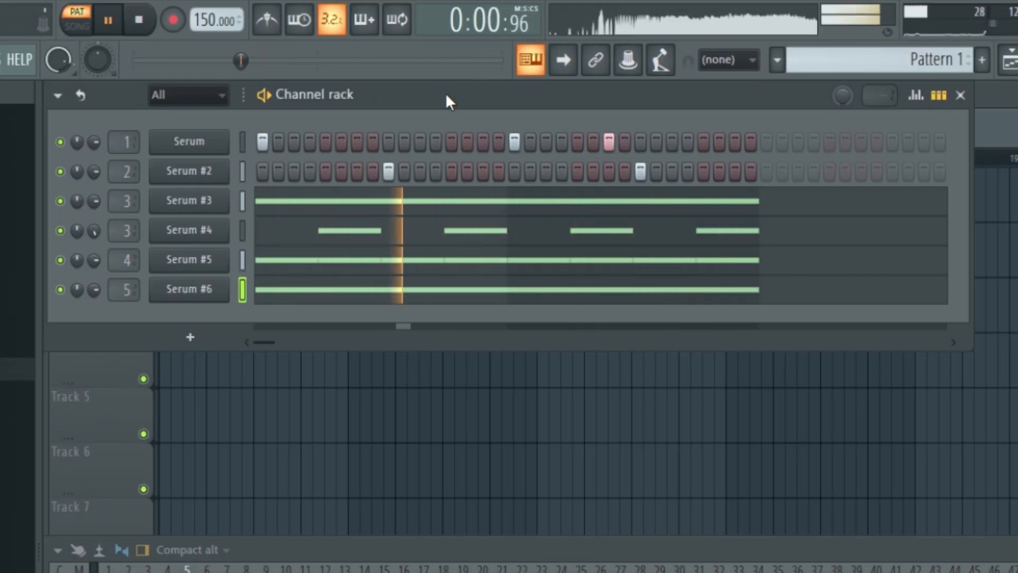
- Stop playback, solo the first Serum channel, and open the Fruity WaveShaper on its mixer insert
{"action": "key", "text": "space"}
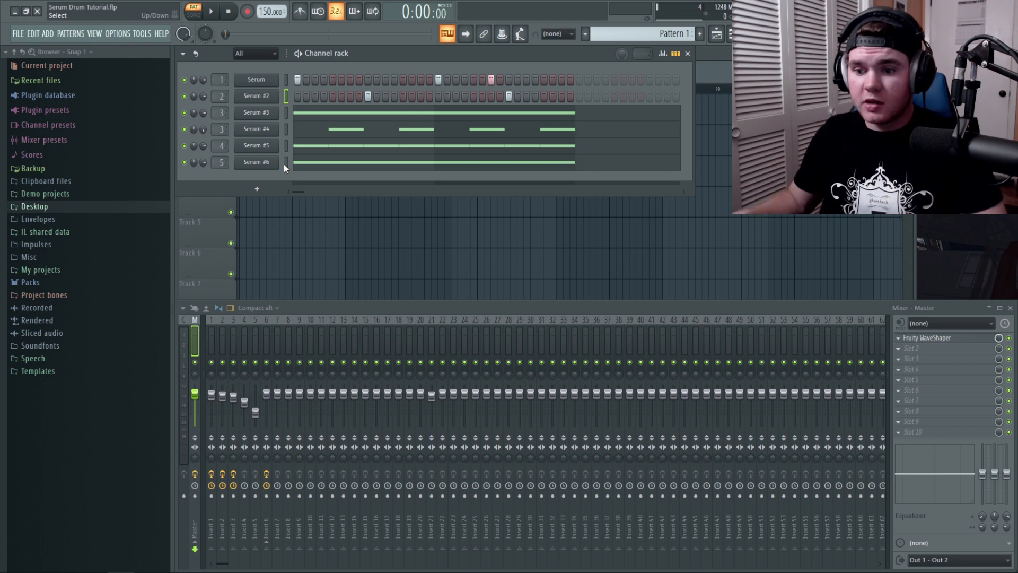
{"action": "right_click", "coordinate": [185, 80]}
{"action": "left_click", "coordinate": [206, 86]}
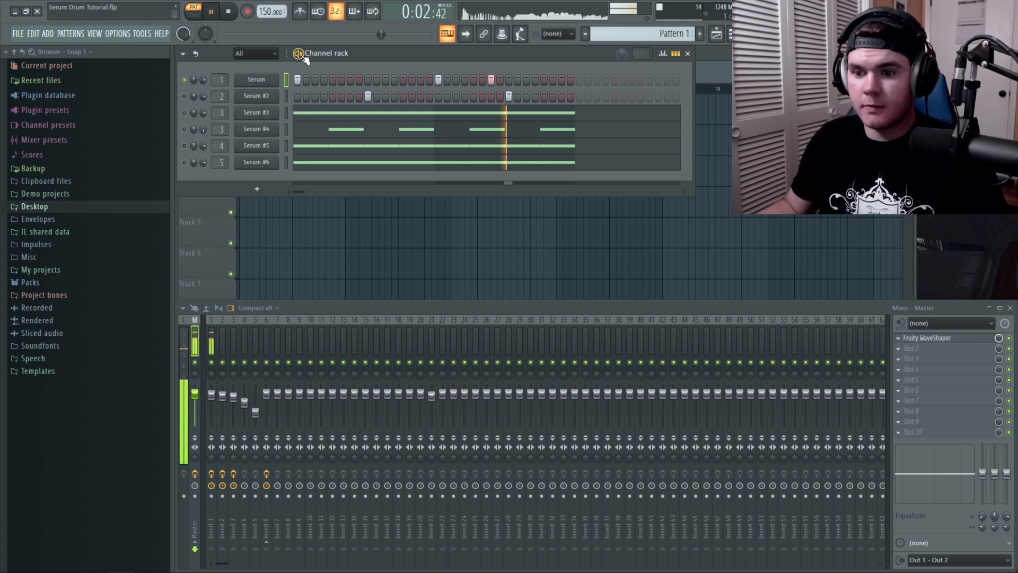
{"action": "left_click", "coordinate": [211, 342]}
{"action": "left_click", "coordinate": [928, 338]}
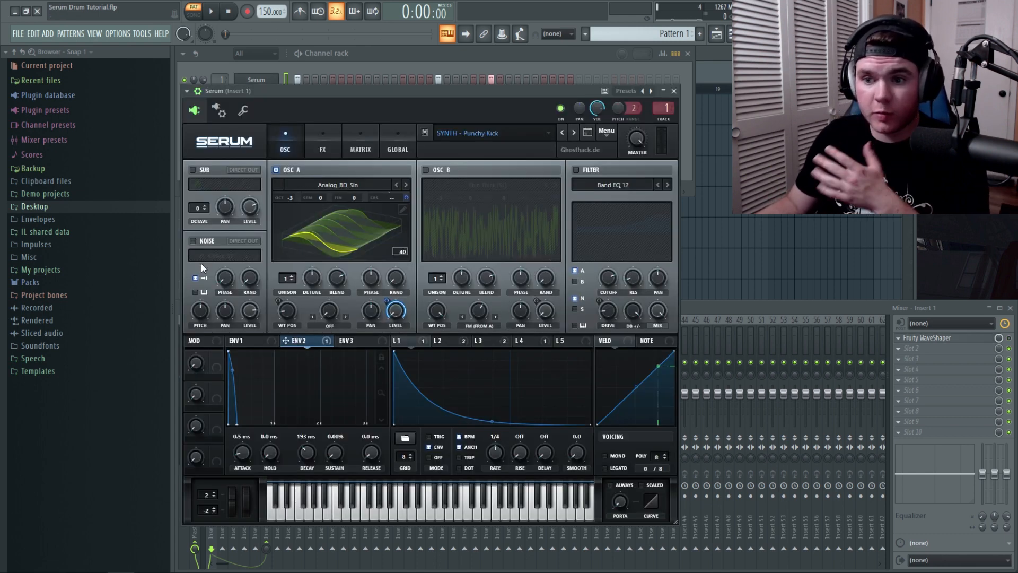
- Inspect oscillator A's Analog_BD_Sin wavetable and audition the kick with single notes
{"action": "left_click", "coordinate": [316, 219]}
{"action": "left_click", "coordinate": [329, 224]}
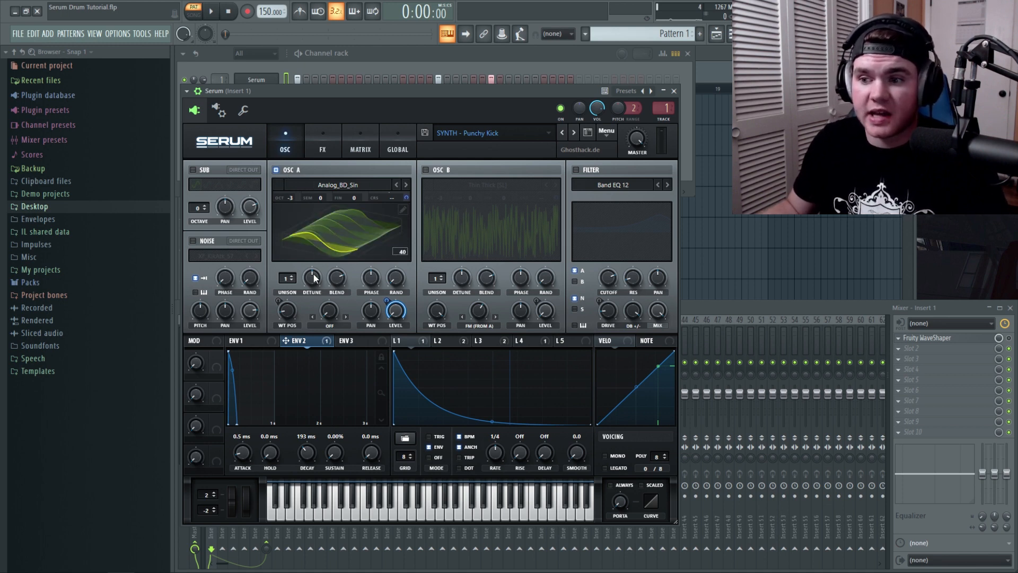
{"action": "key", "text": "z"}
{"action": "key", "text": "z"}
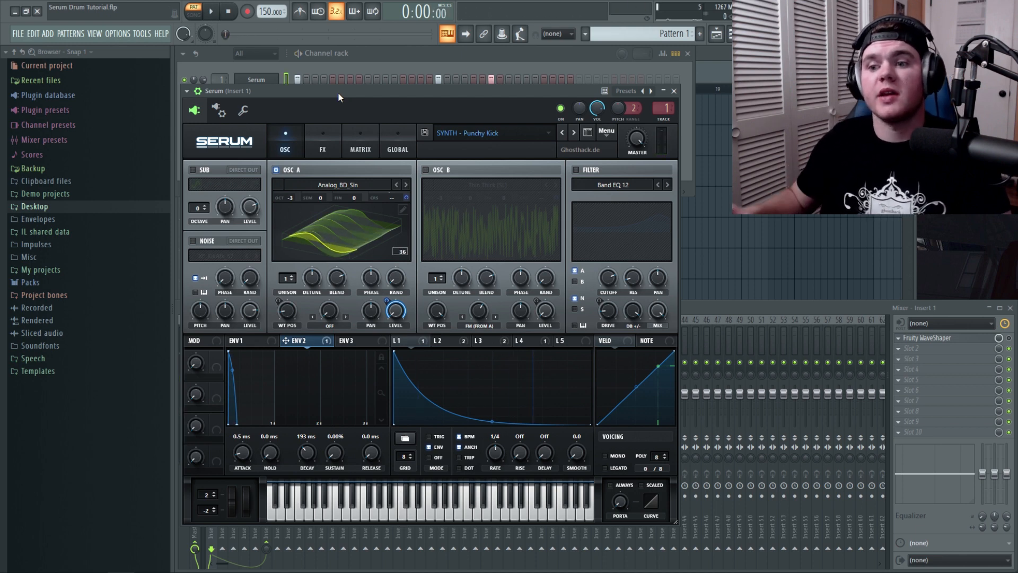
{"action": "key", "text": "z"}
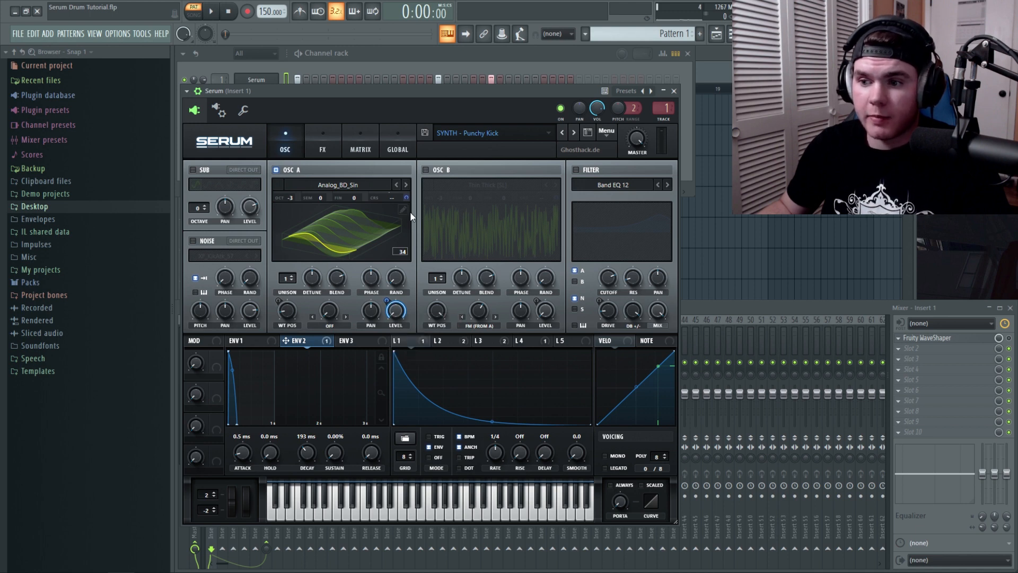
- Examine the LFO 1 and LFO 2 curves and their modulation targets, and listen to the kick pattern
{"action": "left_click", "coordinate": [403, 339]}
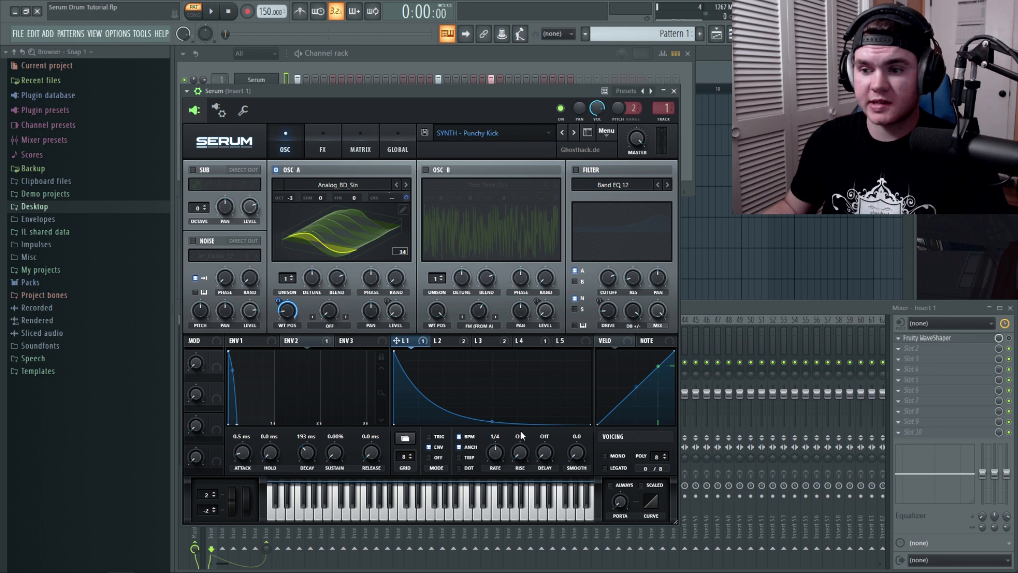
{"action": "left_click", "coordinate": [448, 341]}
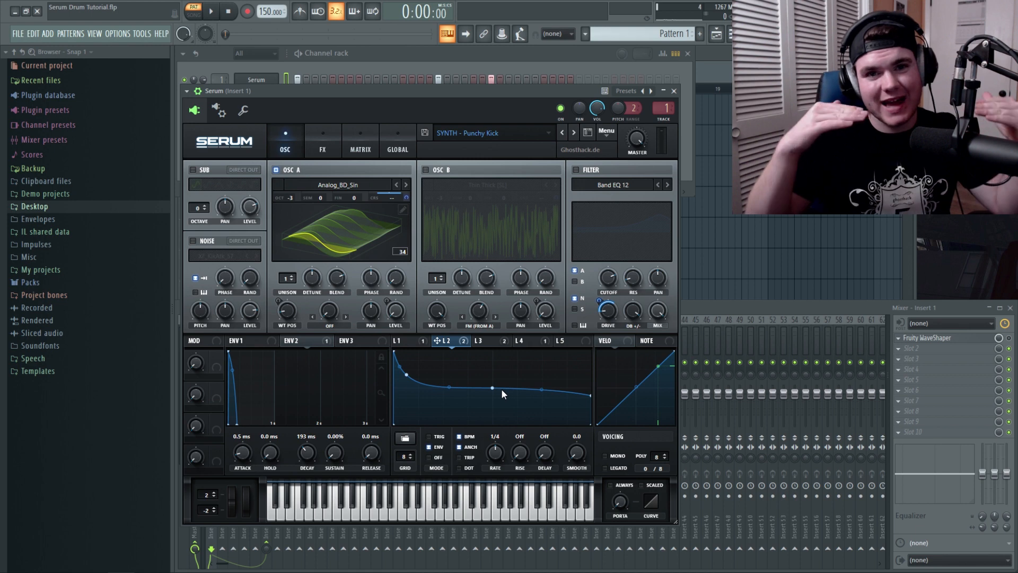
{"action": "key", "text": "space"}
{"action": "key", "text": "space"}
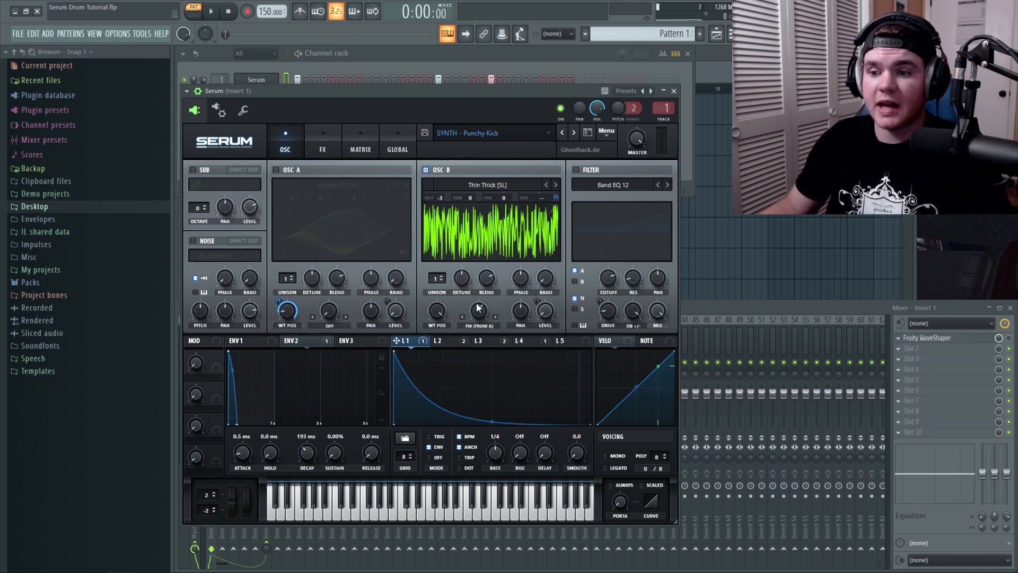
- Turn oscillator A back on and examine oscillator B's Thin Thick [SL] wavetable and its LFO 3 level modulation
{"action": "left_click", "coordinate": [276, 169]}
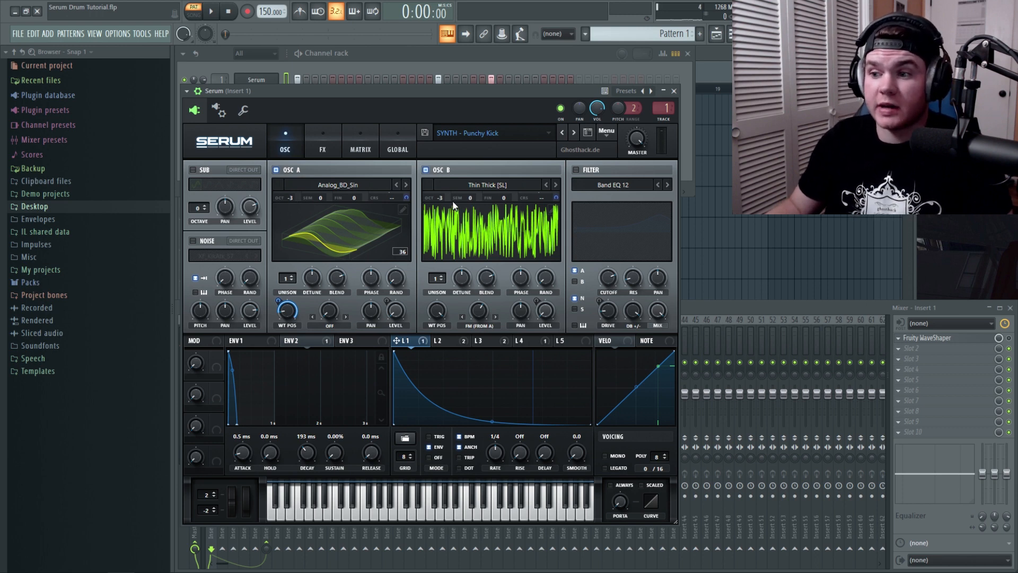
{"action": "left_click", "coordinate": [437, 214]}
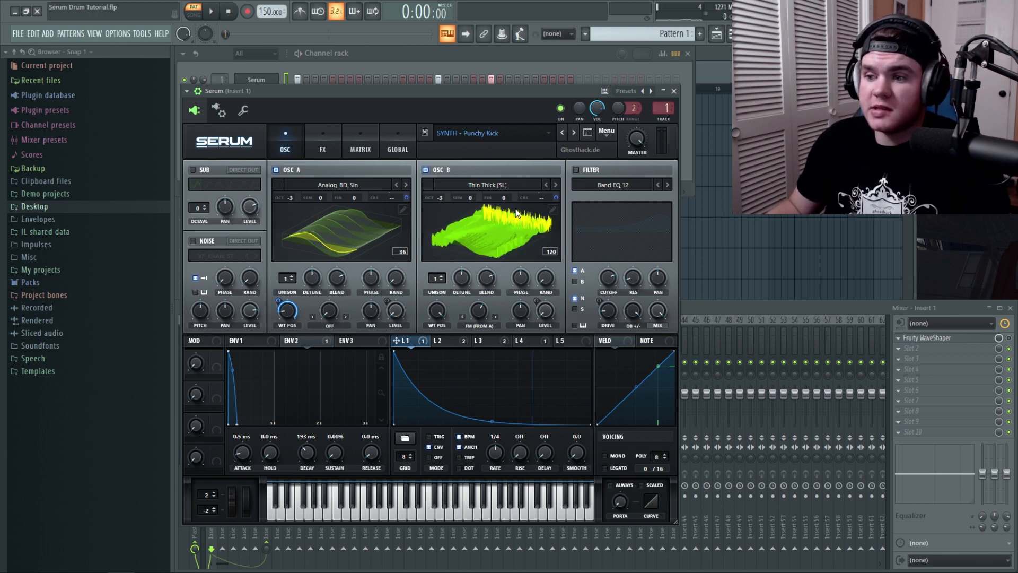
{"action": "left_click", "coordinate": [429, 250]}
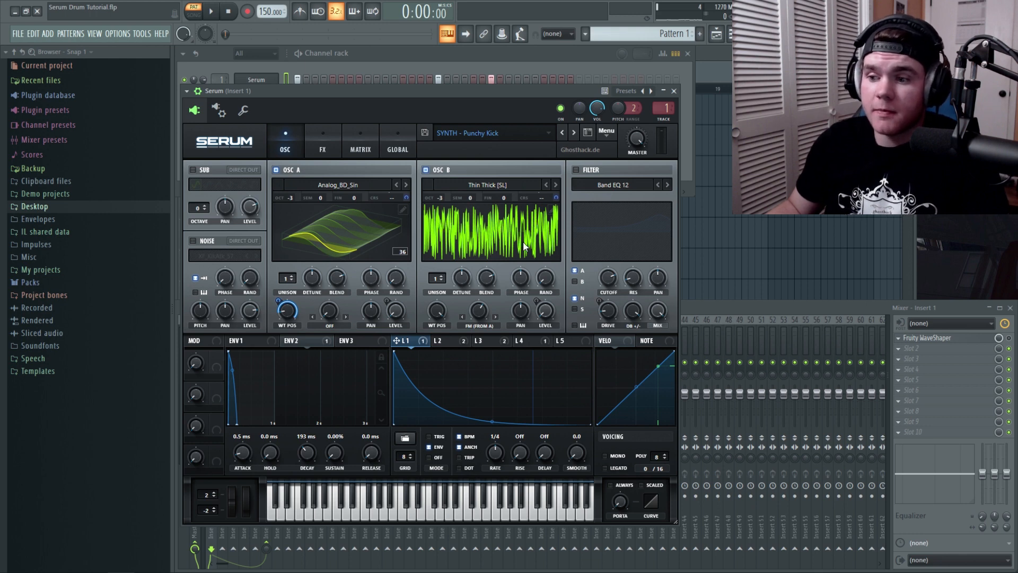
{"action": "left_click", "coordinate": [485, 340]}
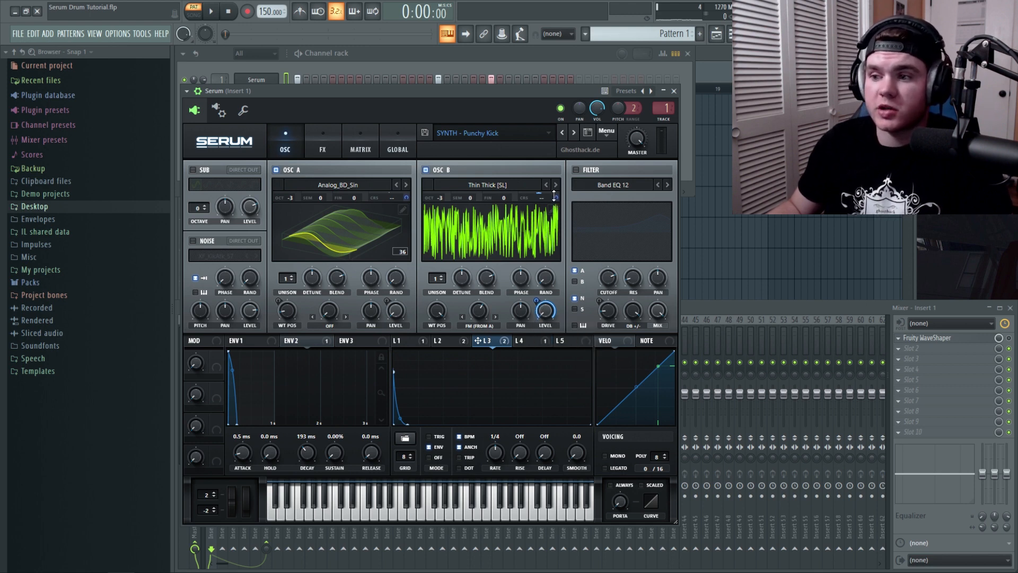
{"action": "mouse_move", "coordinate": [554, 196]}
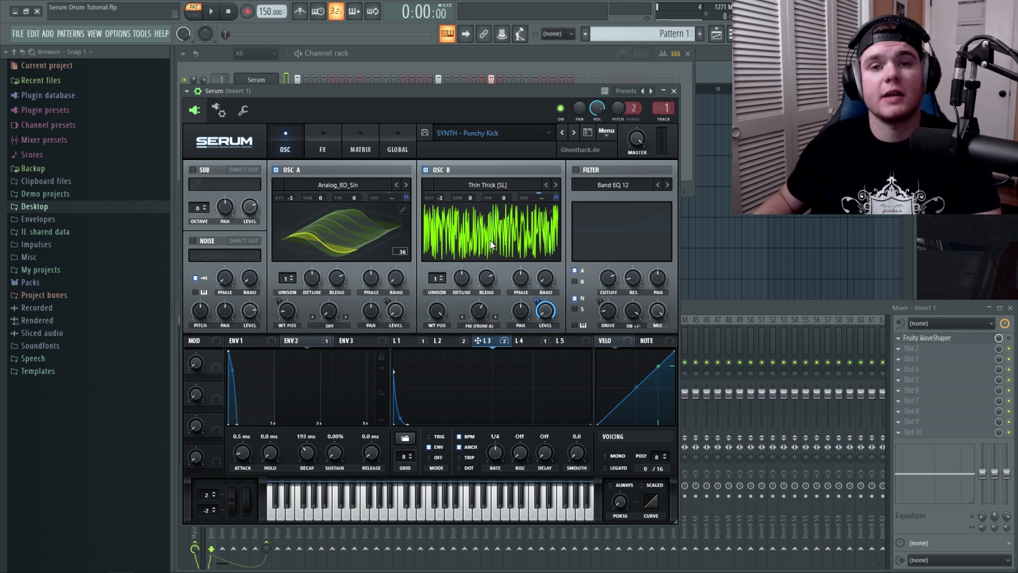
- Isolate the noise oscillator by switching off oscillators A and B, and browse its Attacks_Kick samples without changing the selection
{"action": "left_click", "coordinate": [425, 170]}
{"action": "left_click", "coordinate": [276, 170]}
{"action": "left_click", "coordinate": [192, 240]}
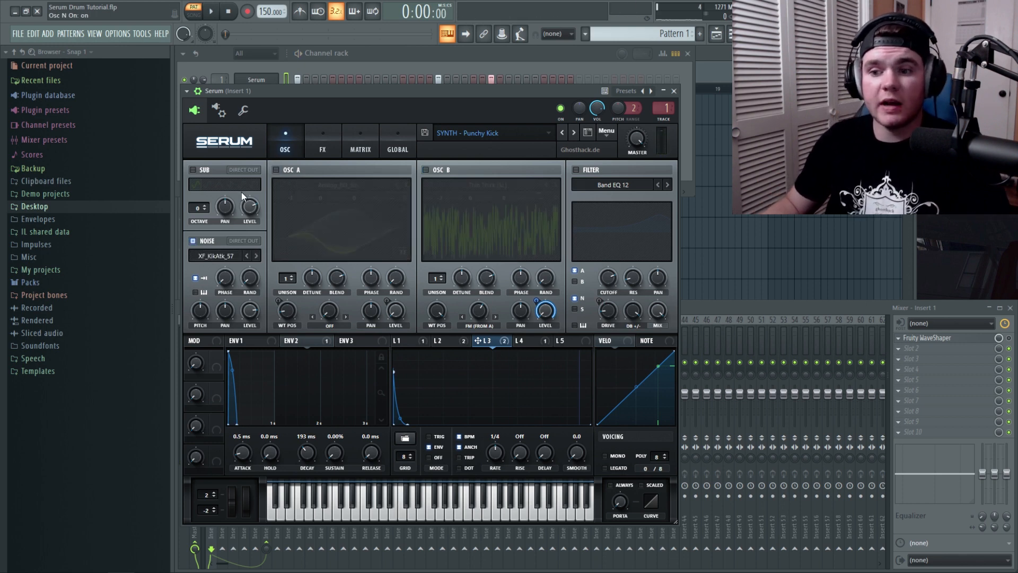
{"action": "left_click", "coordinate": [221, 252]}
{"action": "mouse_move", "coordinate": [236, 284]}
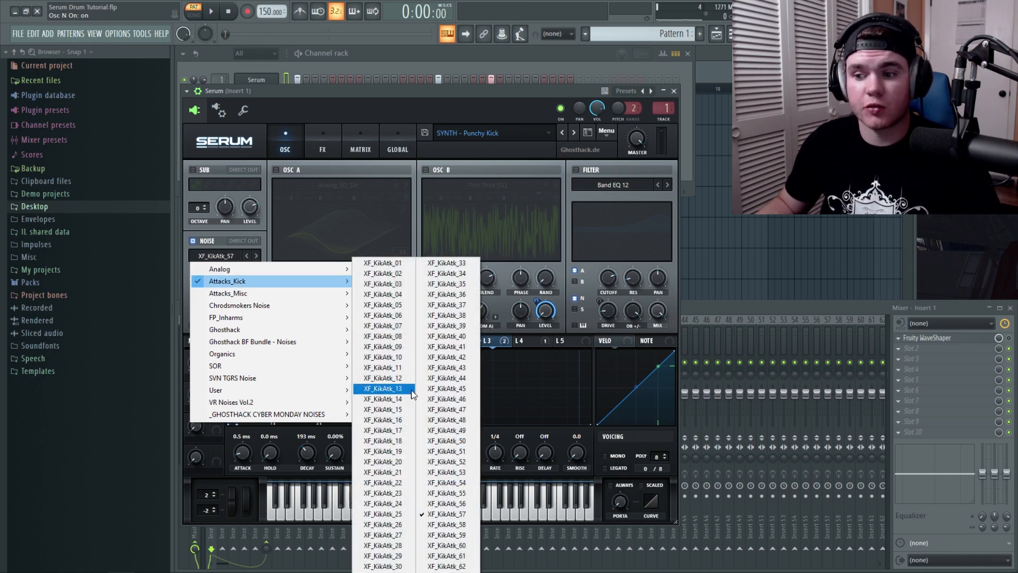
{"action": "left_click", "coordinate": [345, 91]}
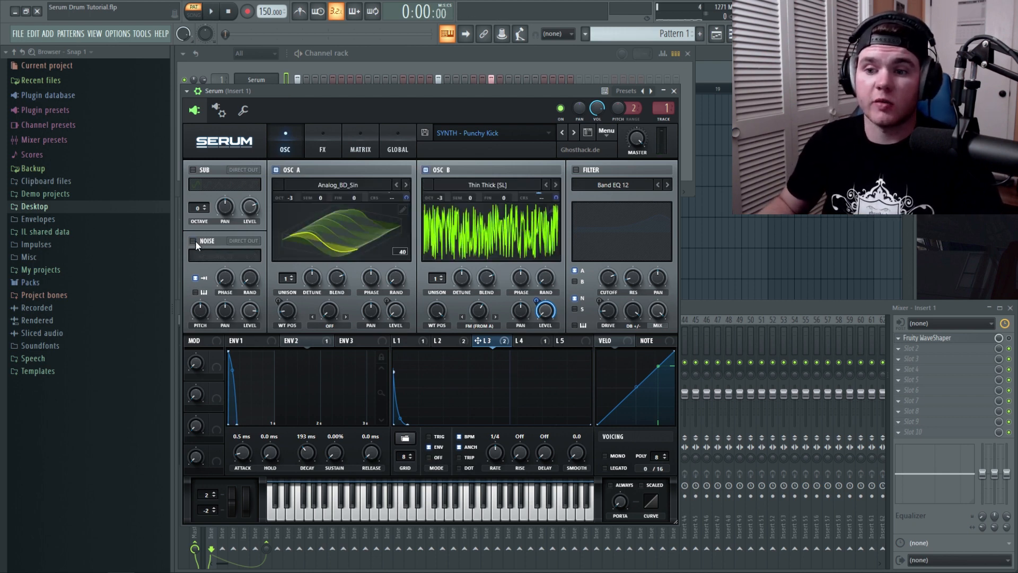
- Turn on the noise oscillator and the filter, and review the Misc filter types while keeping Band EQ 12
{"action": "left_click", "coordinate": [193, 241]}
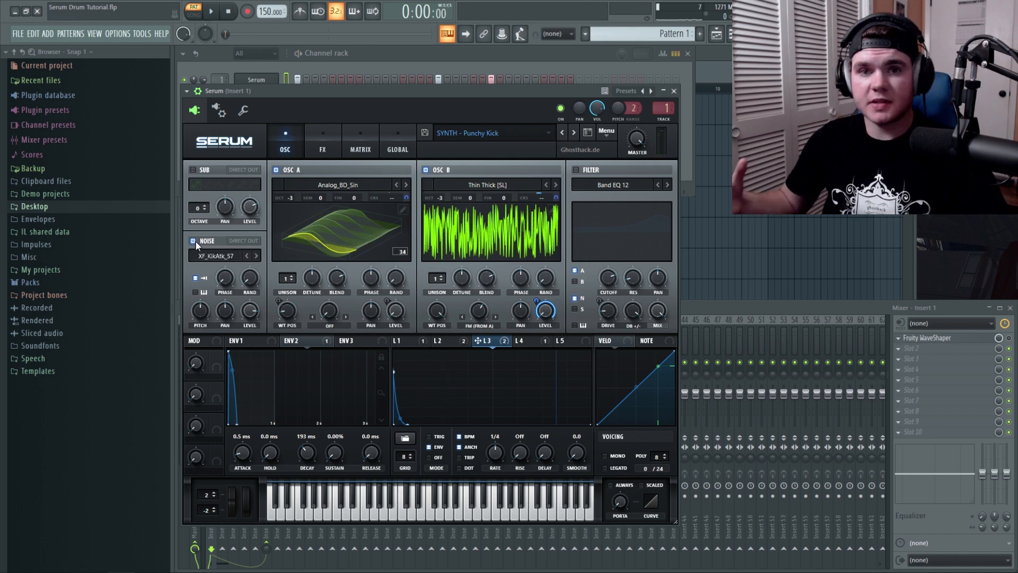
{"action": "left_click", "coordinate": [576, 171]}
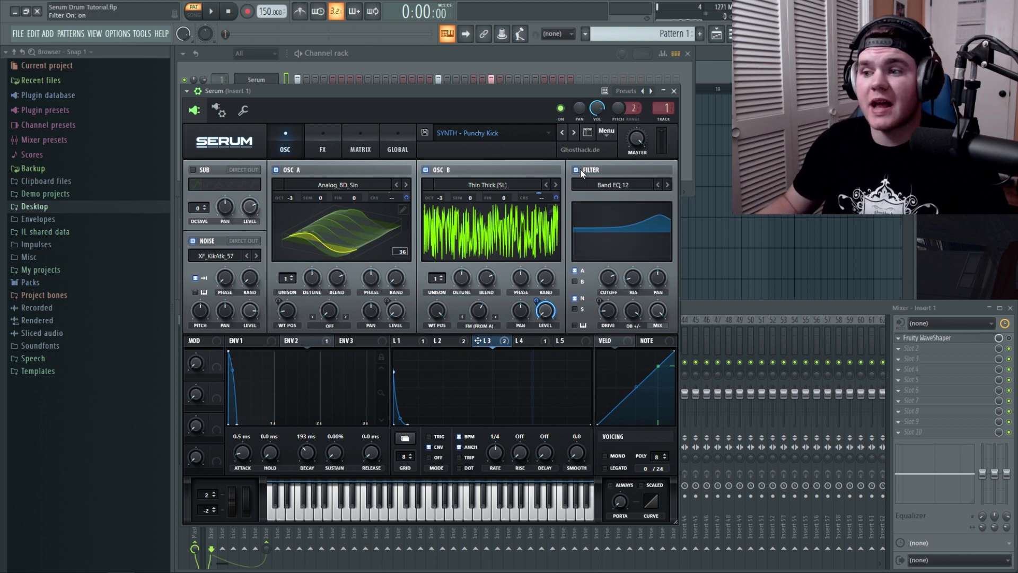
{"action": "left_click", "coordinate": [610, 186]}
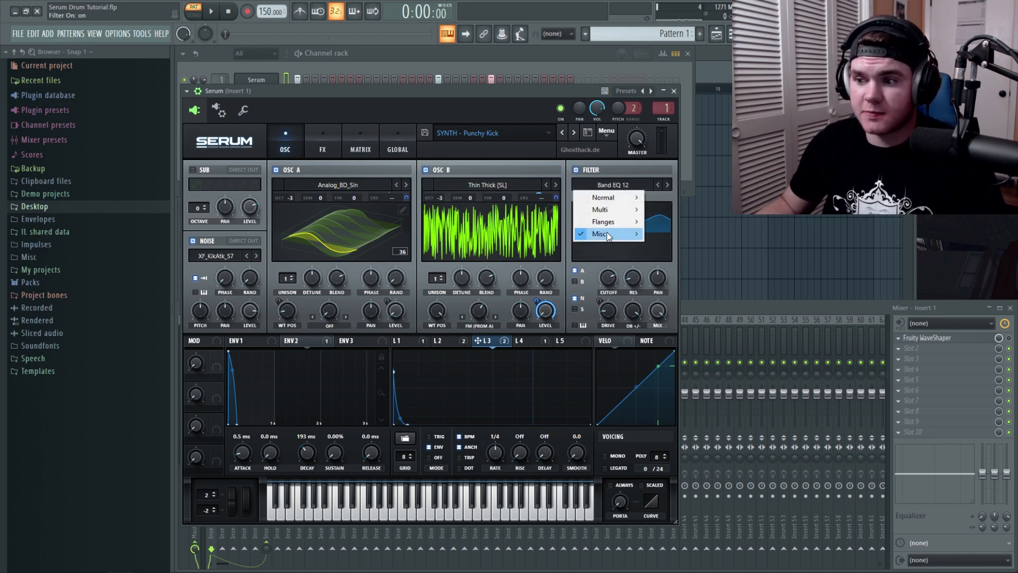
{"action": "mouse_move", "coordinate": [606, 231]}
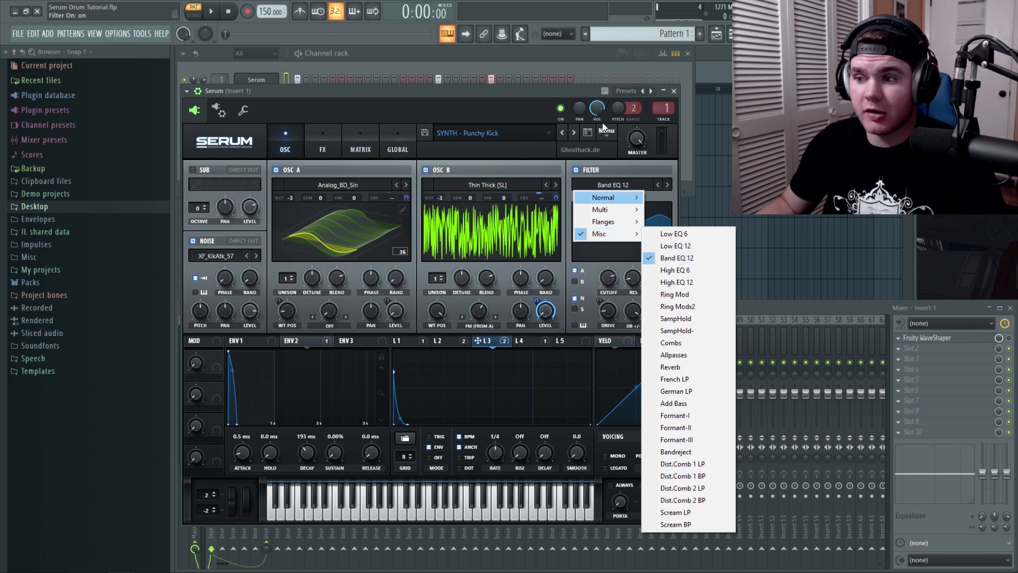
{"action": "left_click", "coordinate": [577, 91]}
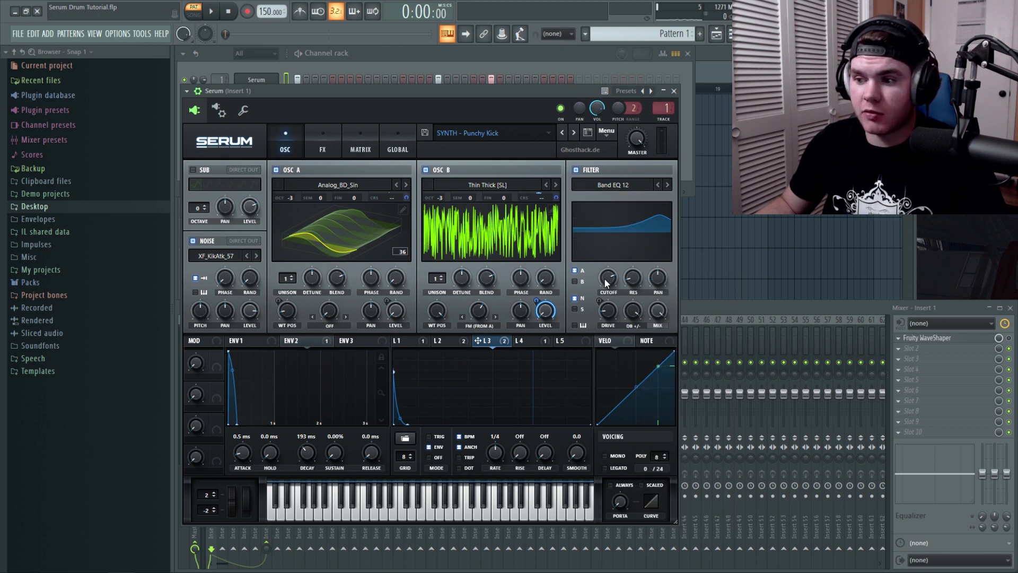
- Show the LFO 2 modulation on the filter drive and lower Serum's master volume to 41% while auditioning the kick
{"action": "mouse_move", "coordinate": [605, 279]}
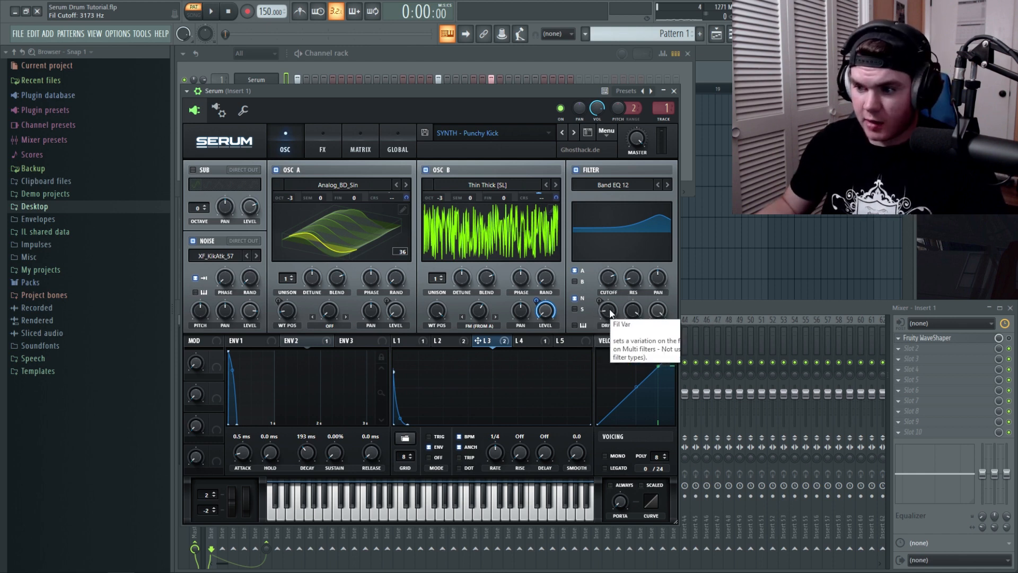
{"action": "left_click", "coordinate": [446, 344]}
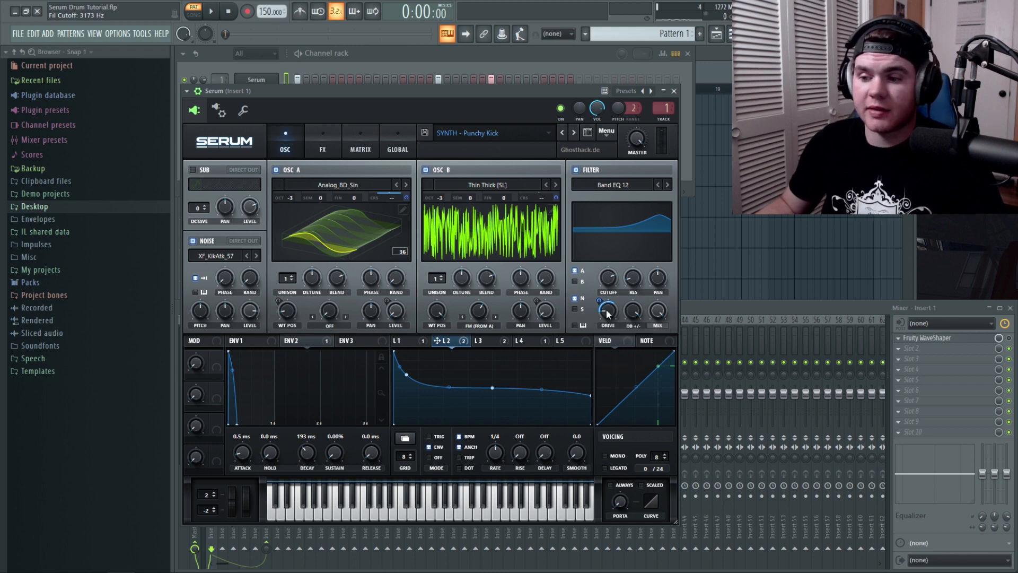
{"action": "key", "text": "z"}
{"action": "key", "text": "z"}
{"action": "key", "text": "z"}
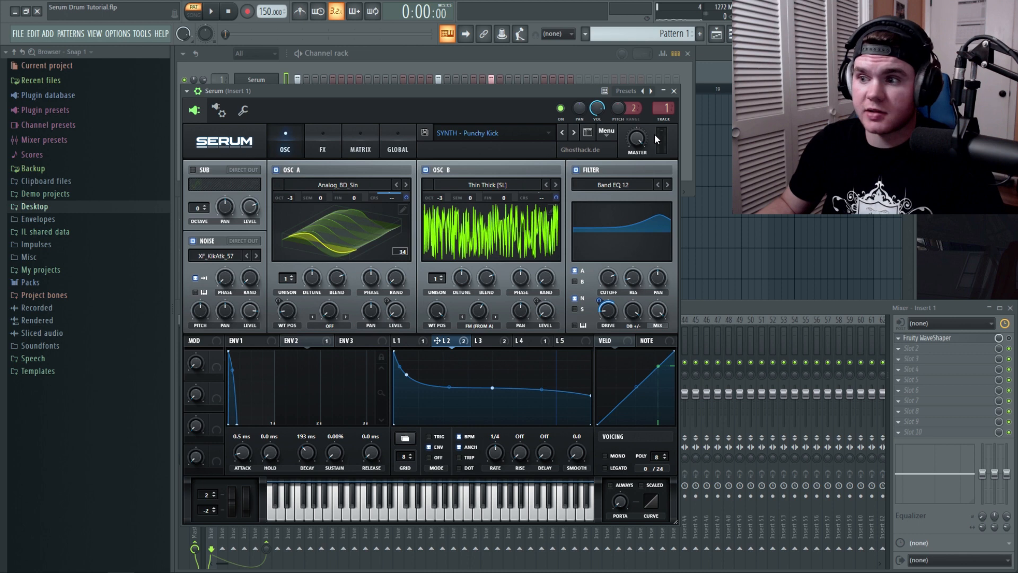
{"action": "key", "text": "z"}
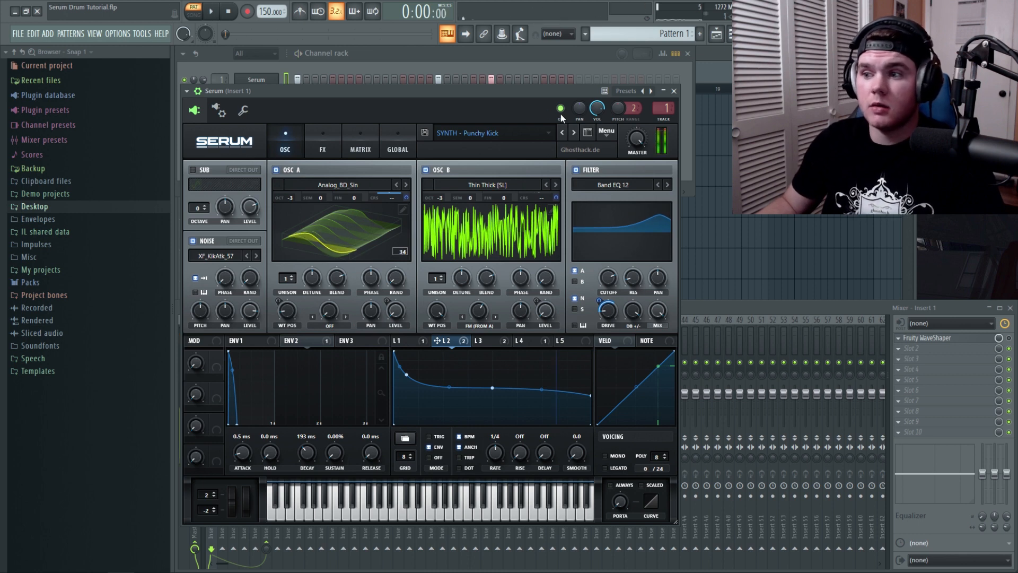
{"action": "left_click_drag", "start_coordinate": [630, 138], "coordinate": [619, 198]}
{"action": "key", "text": "z"}
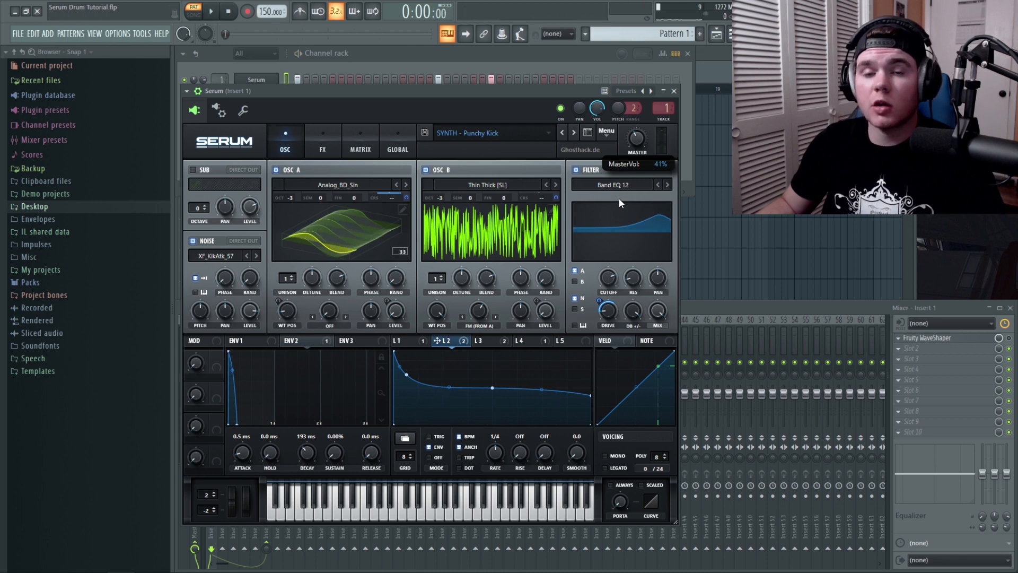
- Turn on the Phaser effect and lower the master volume to 34% while playing the pattern
{"action": "left_click", "coordinate": [325, 131]}
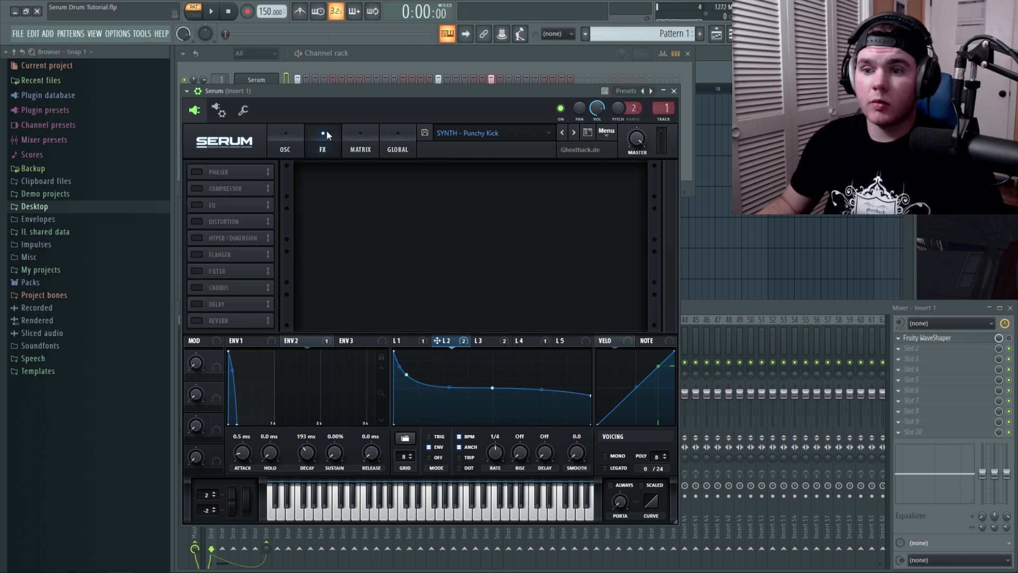
{"action": "left_click", "coordinate": [196, 172]}
{"action": "scroll", "coordinate": [639, 158], "scroll_direction": "up", "scroll_amount": 2}
{"action": "key", "text": "space"}
{"action": "left_click_drag", "start_coordinate": [638, 188], "coordinate": [636, 211]}
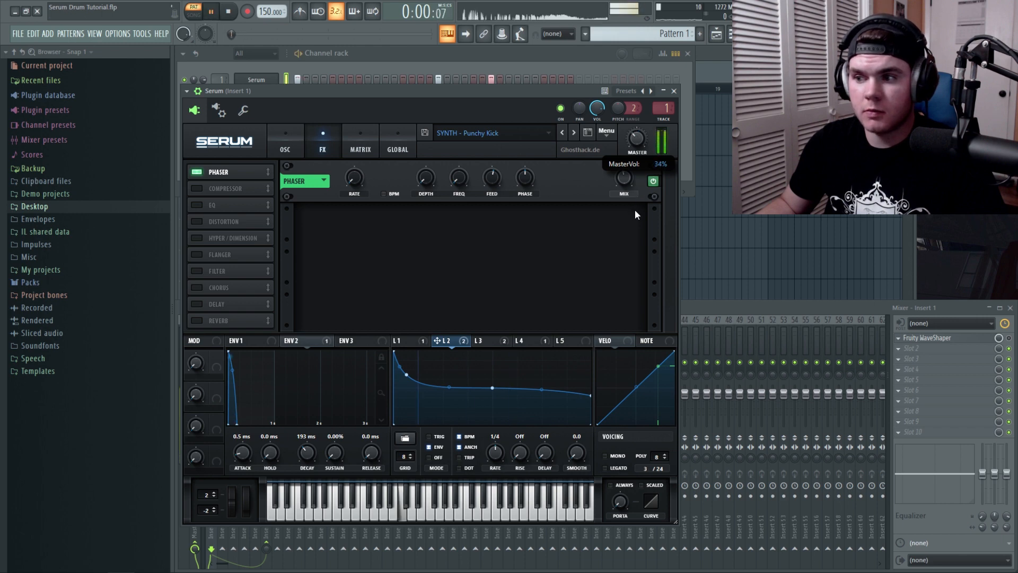
{"action": "key", "text": "space"}
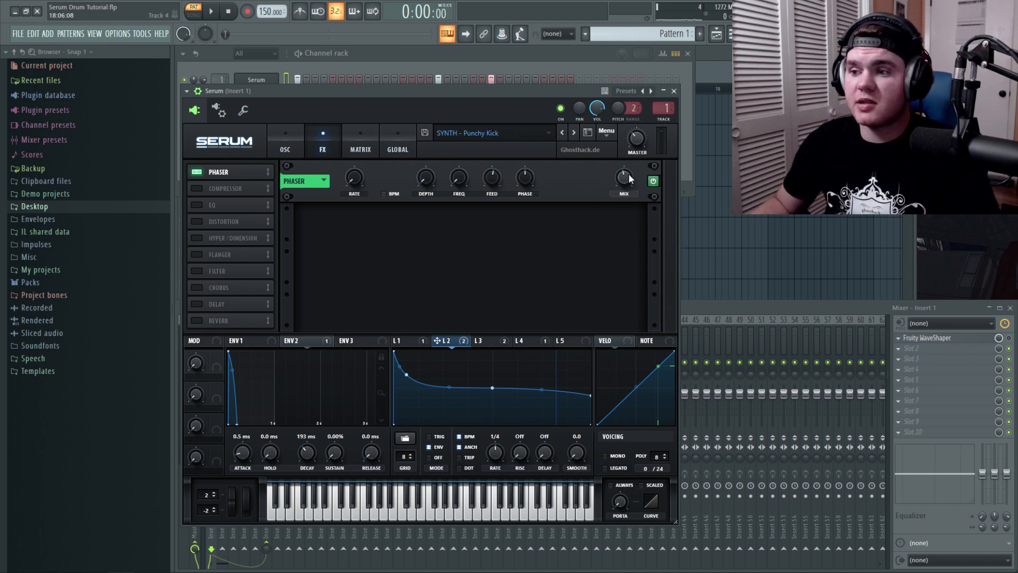
- Turn on the Compressor effect below the Phaser and set the master volume to 60% while listening to the pattern
{"action": "left_click", "coordinate": [196, 189]}
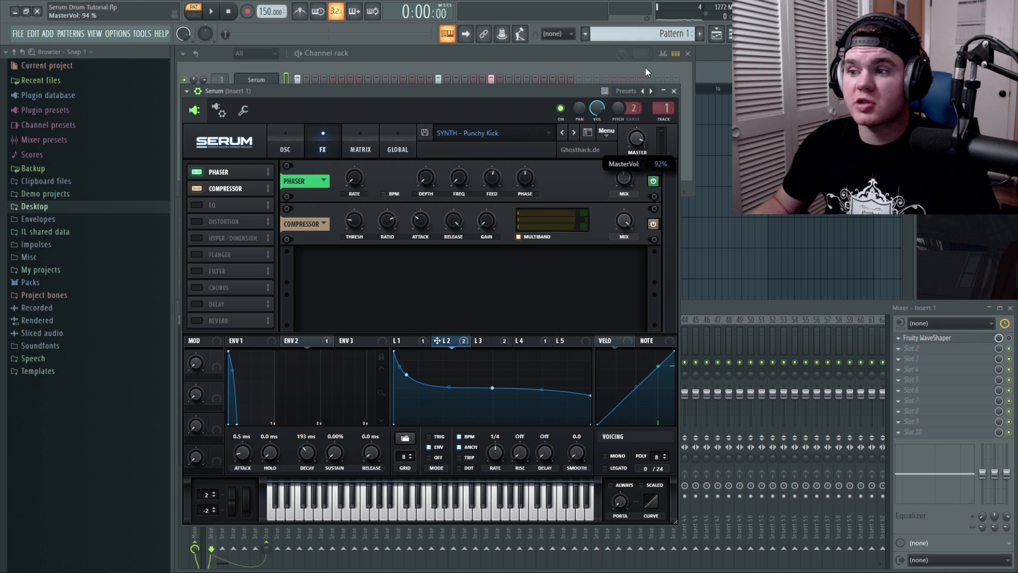
{"action": "key", "text": "space"}
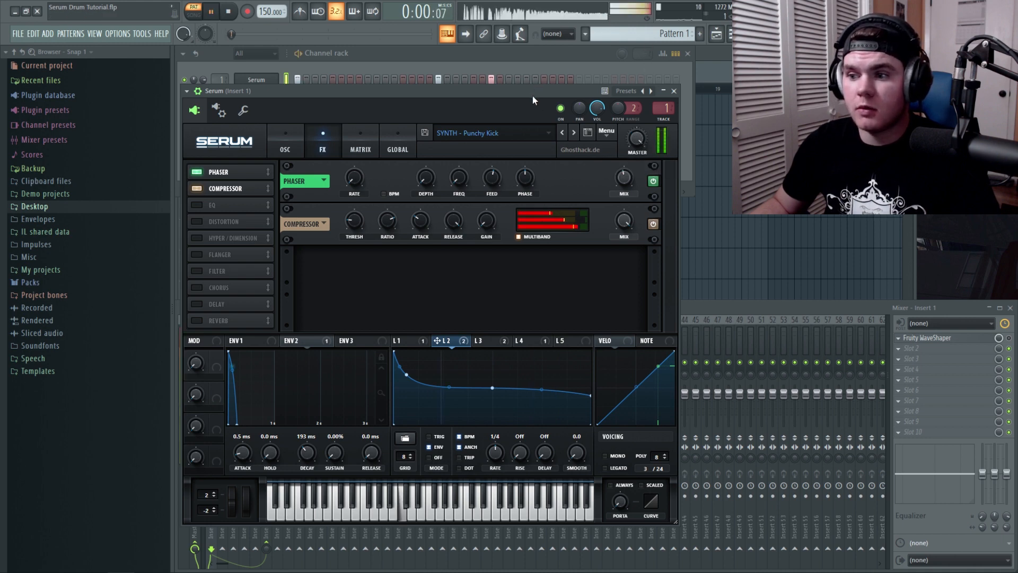
{"action": "key", "text": "space"}
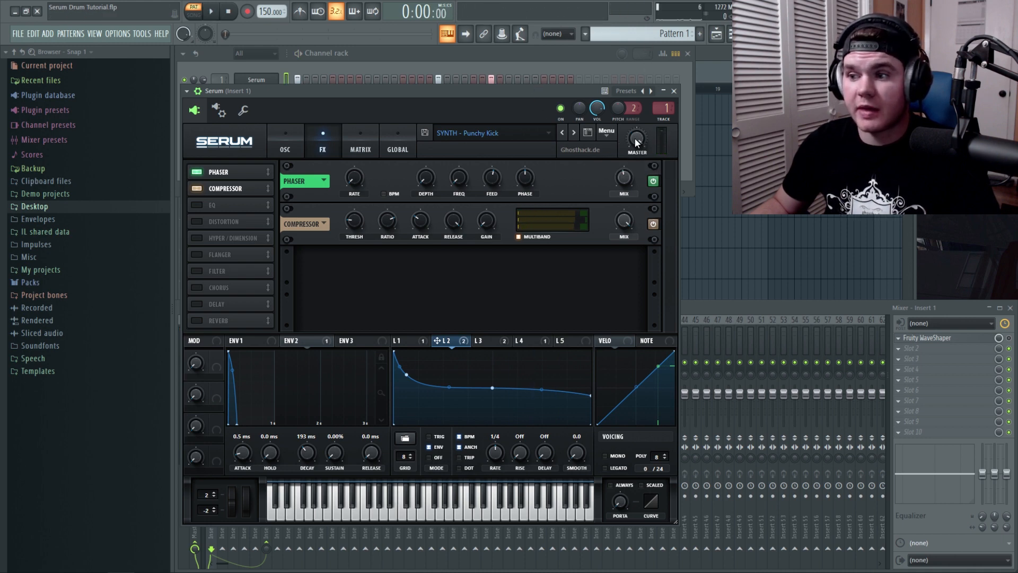
{"action": "left_click_drag", "start_coordinate": [636, 138], "coordinate": [634, 174]}
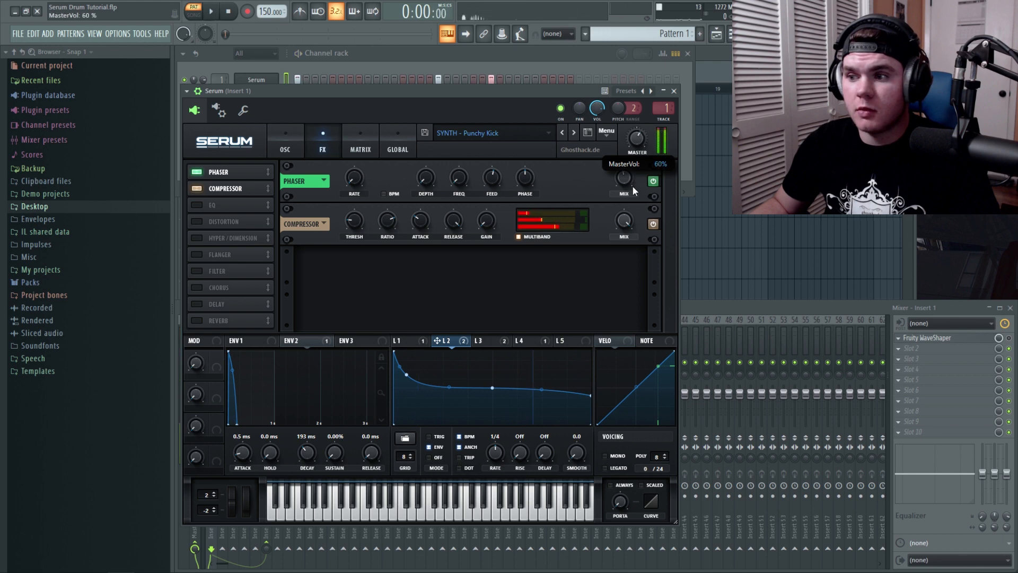
{"action": "key", "text": "space"}
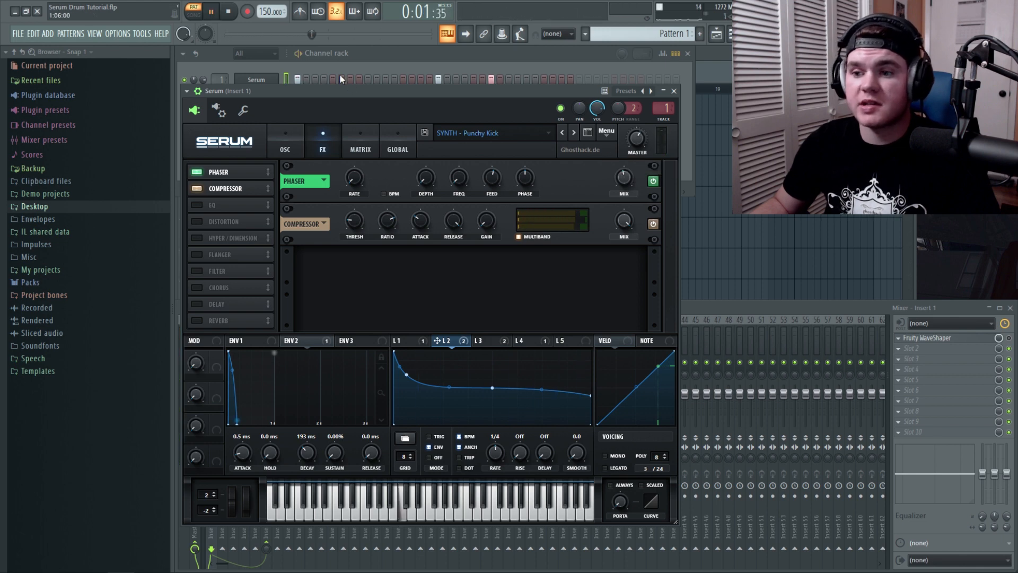
- Stop the pattern, turn on the EQ effect below the Compressor, and audition the kick through it
{"action": "key", "text": "space"}
{"action": "left_click", "coordinate": [258, 204]}
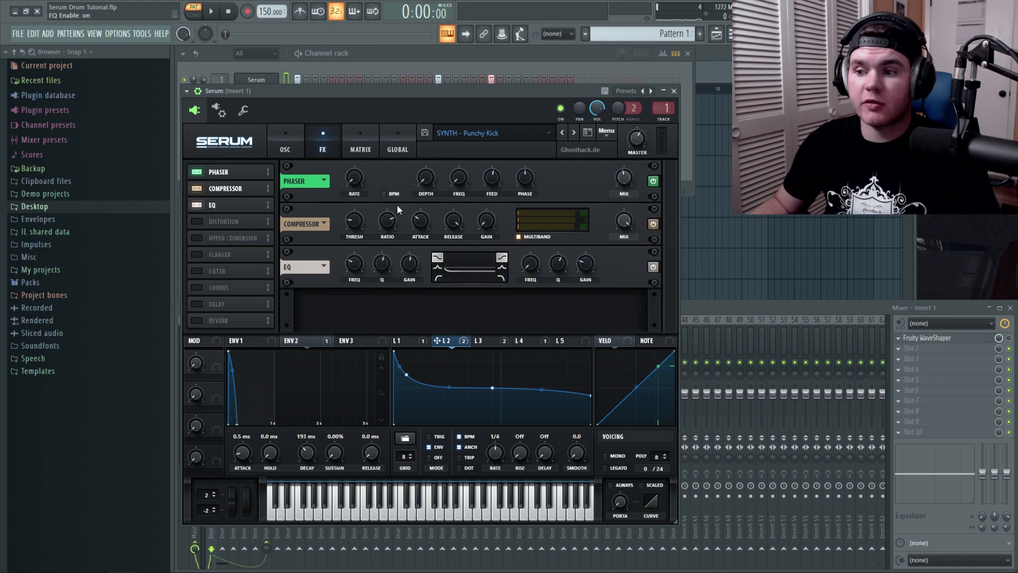
{"action": "key", "text": "space"}
{"action": "key", "text": "space"}
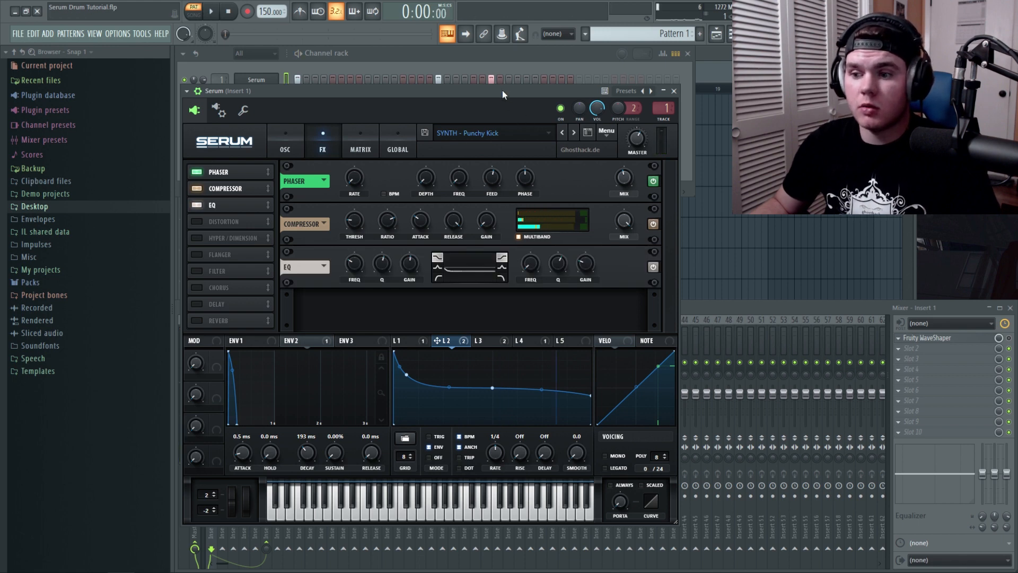
{"action": "key", "text": "space"}
{"action": "key", "text": "space"}
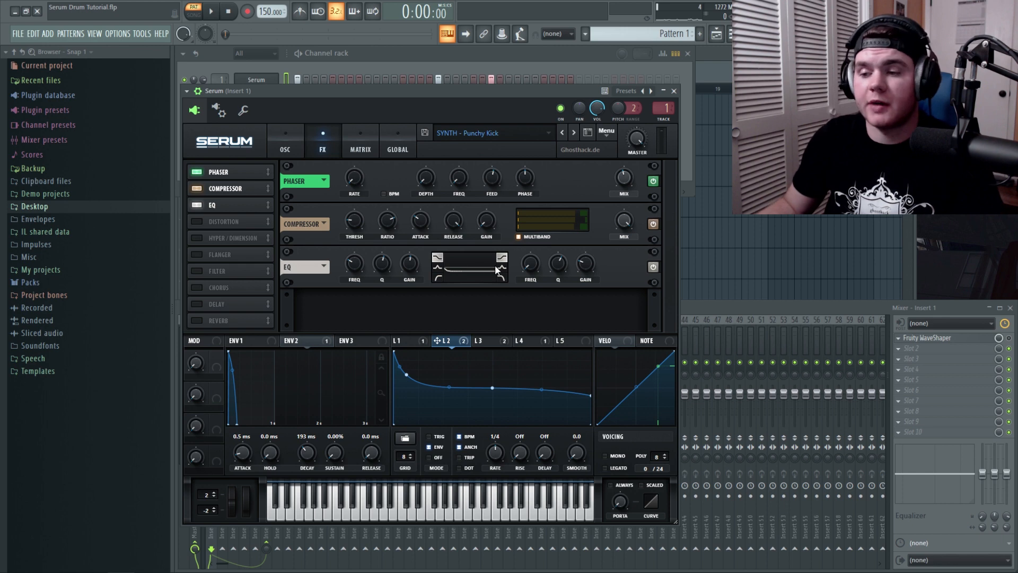
{"action": "key", "text": "space"}
{"action": "key", "text": "space"}
- Turn on the Distortion effect below the EQ with HardClip and audition the kick
{"action": "left_click", "coordinate": [197, 221]}
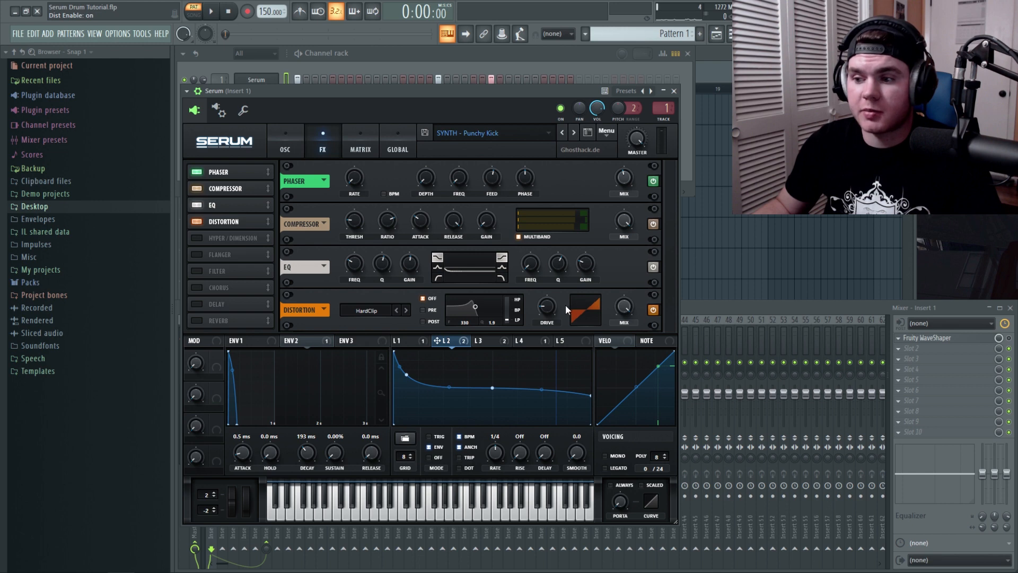
{"action": "key", "text": "space"}
{"action": "key", "text": "space"}
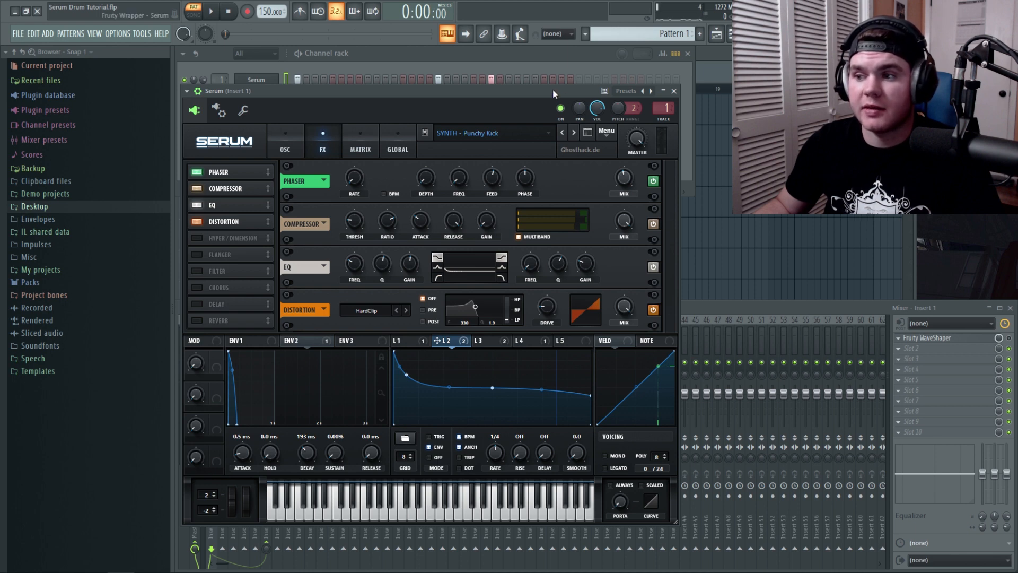
- Close the kick's Serum window, turn on and open Fruity WaveShaper on Insert 1, audition the kick, and close the WaveShaper
{"action": "left_click", "coordinate": [673, 93]}
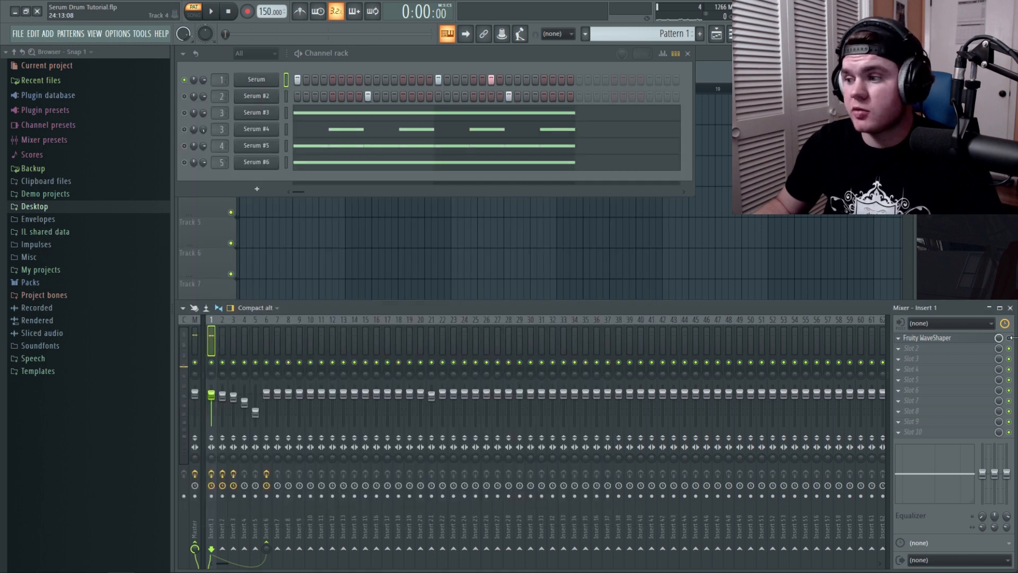
{"action": "left_click", "coordinate": [933, 338]}
{"action": "key", "text": "space"}
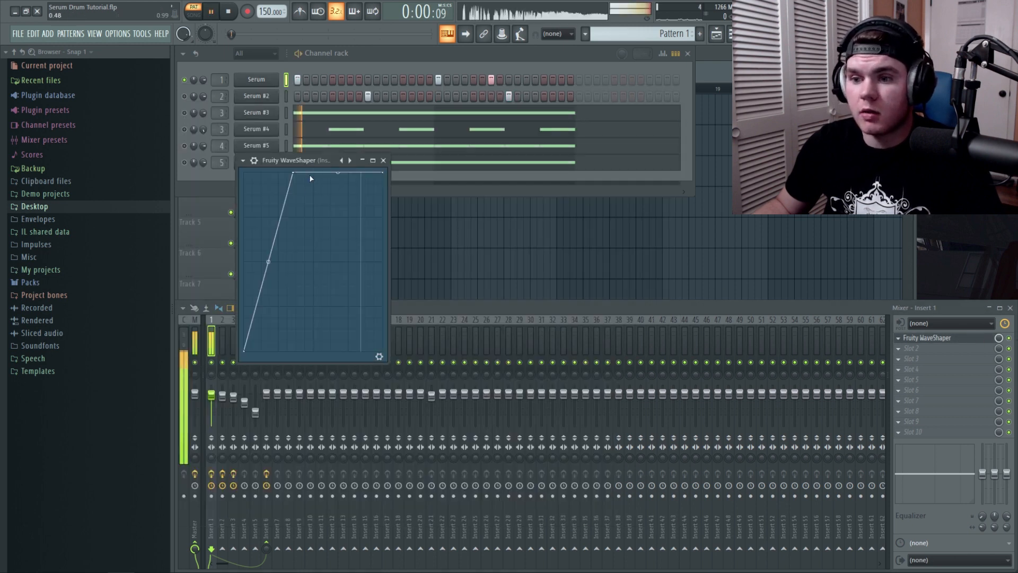
{"action": "key", "text": "space"}
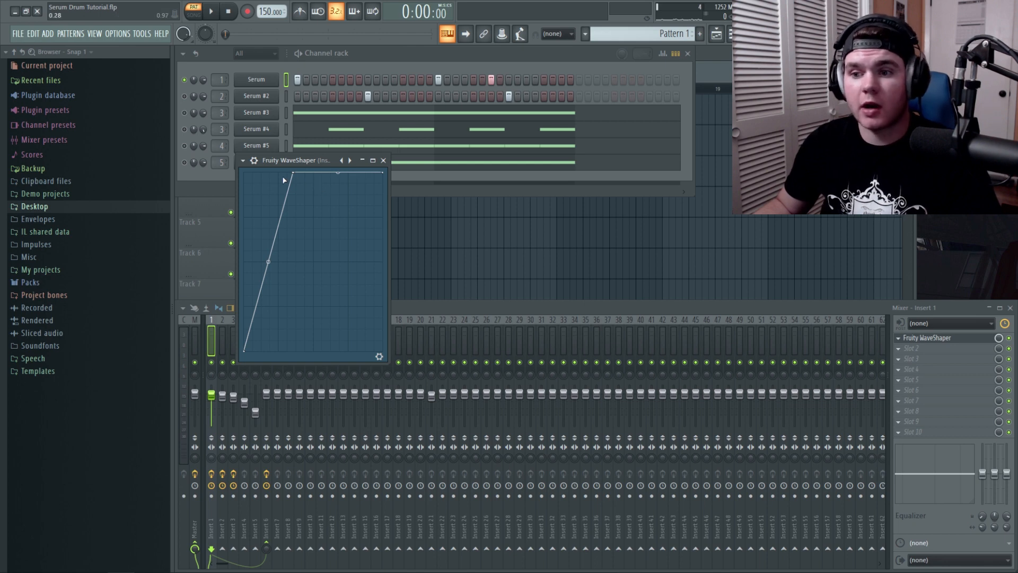
{"action": "key", "text": "space"}
{"action": "key", "text": "space"}
{"action": "left_click", "coordinate": [385, 162]}
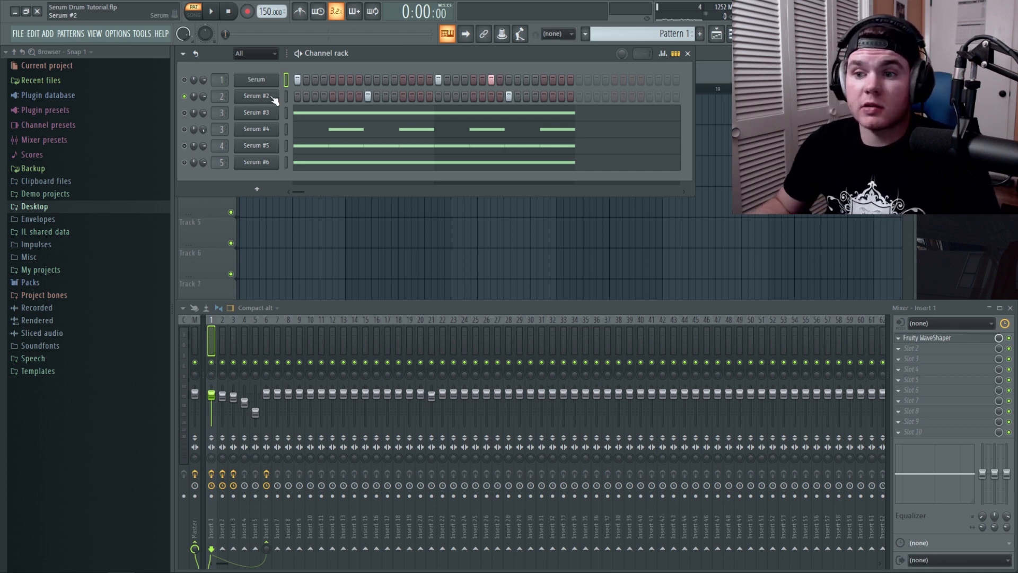
- Play the snare channel Serum #2 on its own, open its Serum window, and move the window over the channel rack
{"action": "key", "text": "space"}
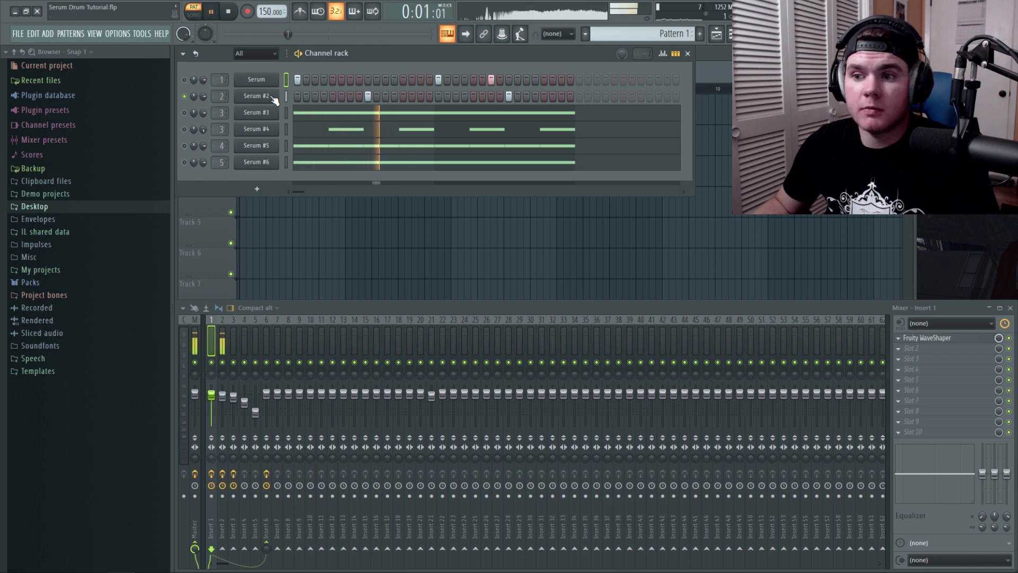
{"action": "key", "text": "space"}
{"action": "left_click", "coordinate": [270, 97]}
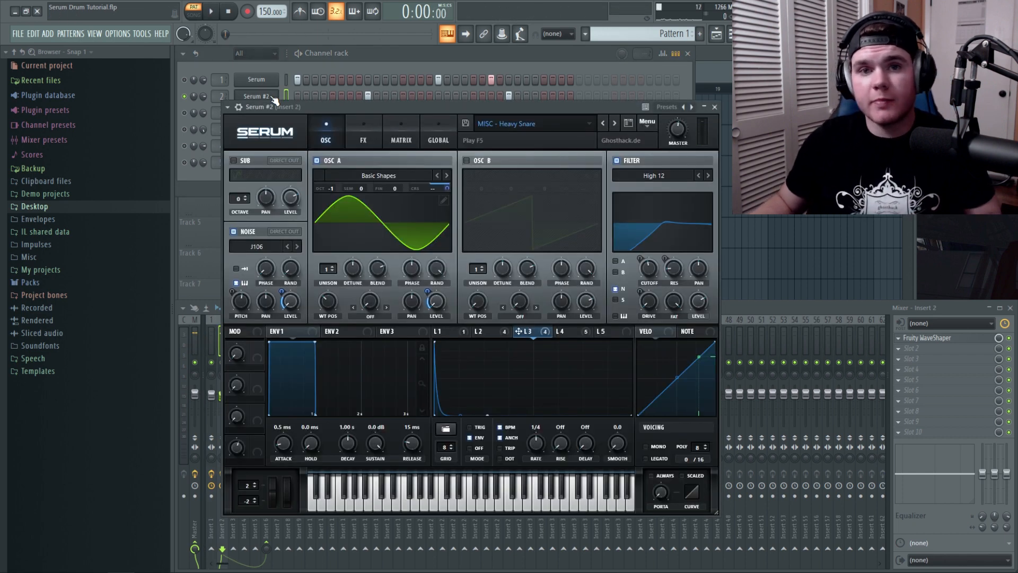
{"action": "left_click_drag", "start_coordinate": [304, 107], "coordinate": [263, 71]}
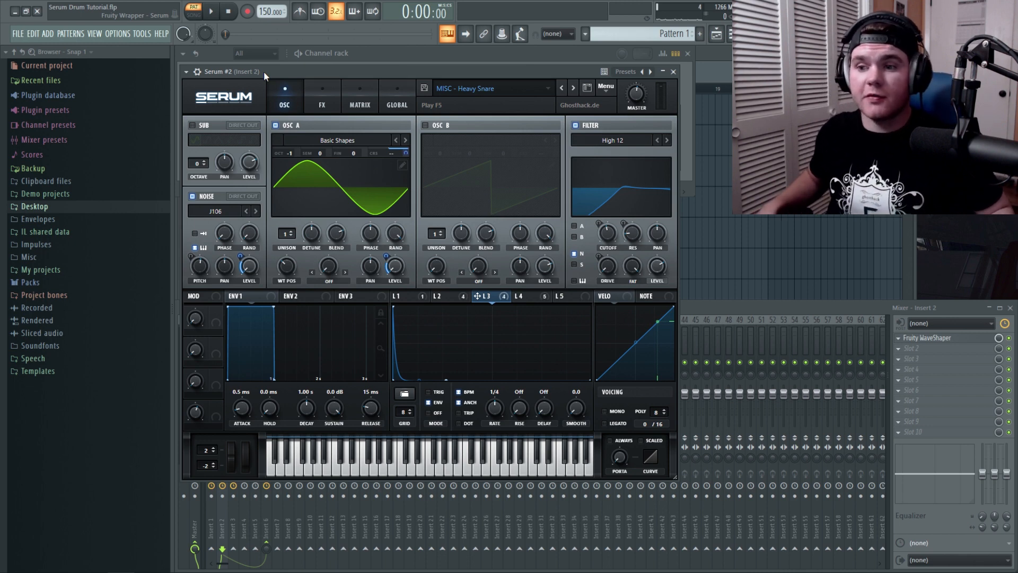
- Show the mixer and examine the Fruity WaveShaper curve on Insert 2, closing the WaveShaper window when done
{"action": "key", "text": "F9"}
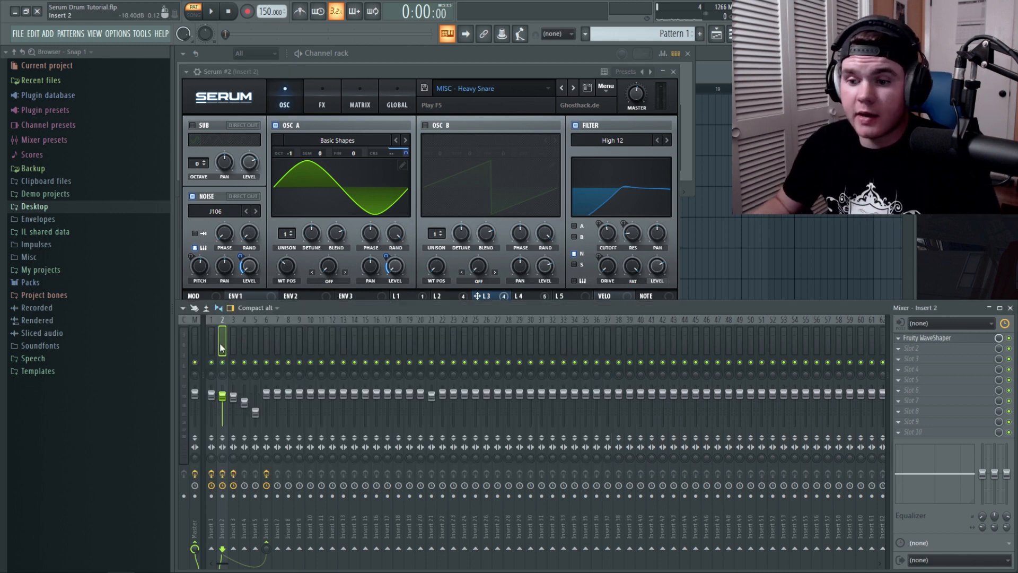
{"action": "left_click", "coordinate": [928, 338]}
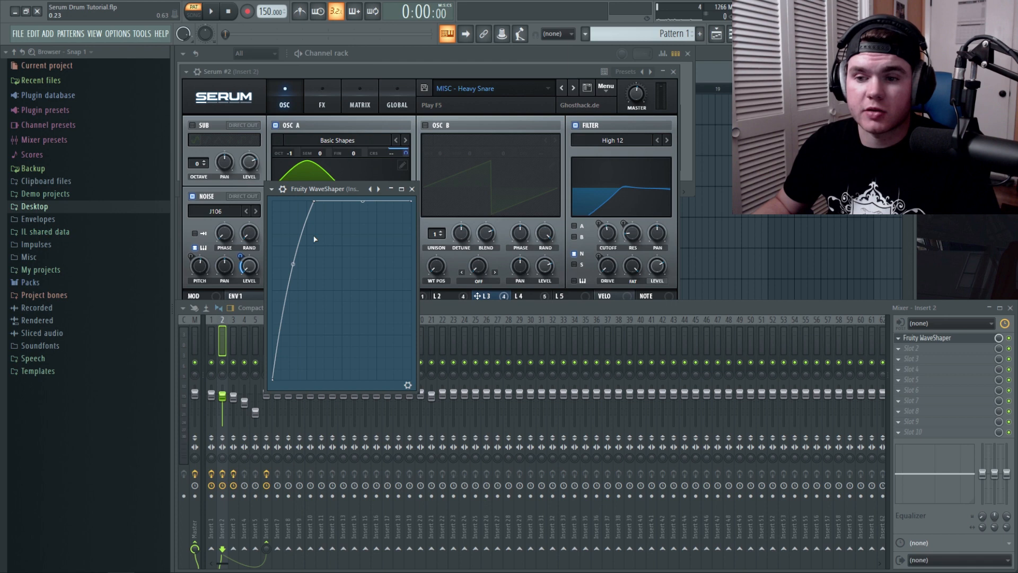
{"action": "left_click", "coordinate": [412, 189]}
- Bring Serum #2 to the front, turn off its noise and filter, and play the snare with oscillator A alone
{"action": "left_click", "coordinate": [286, 72]}
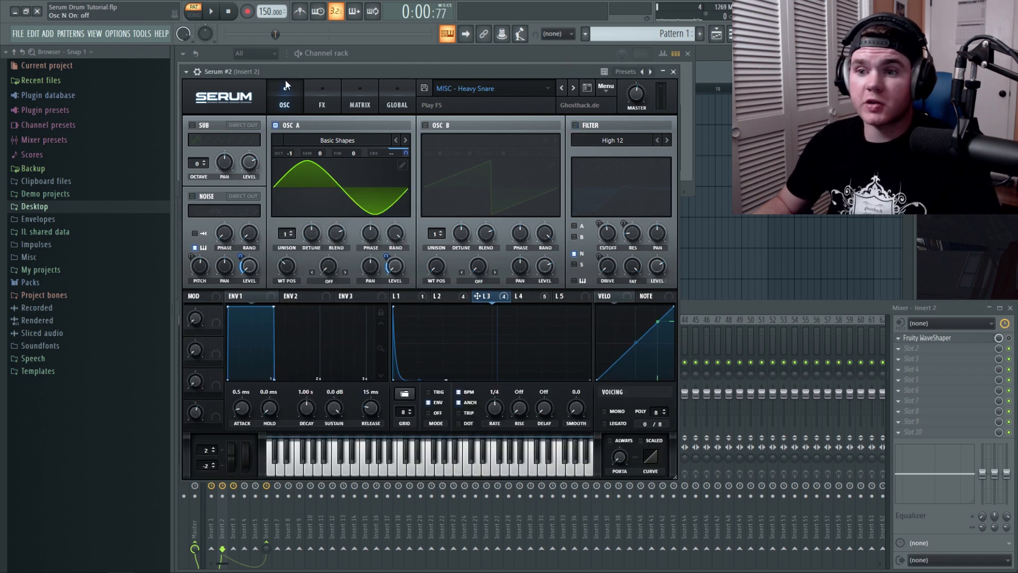
{"action": "key", "text": "space"}
{"action": "key", "text": "space"}
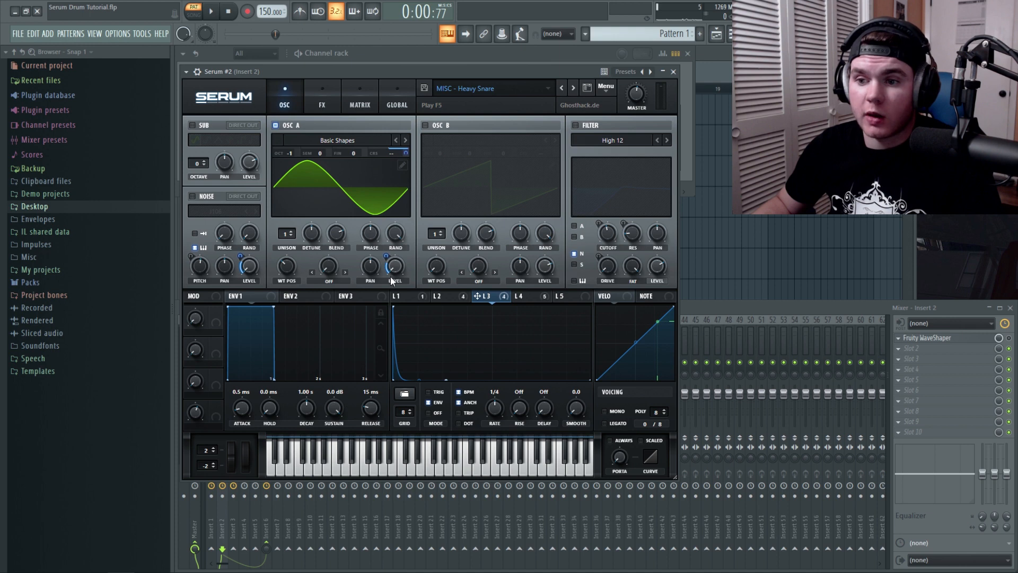
- Open oscillator A's wavetable editor, examine the harmonics of frame 3, and close the editor
{"action": "left_click", "coordinate": [402, 165]}
{"action": "left_click", "coordinate": [202, 179]}
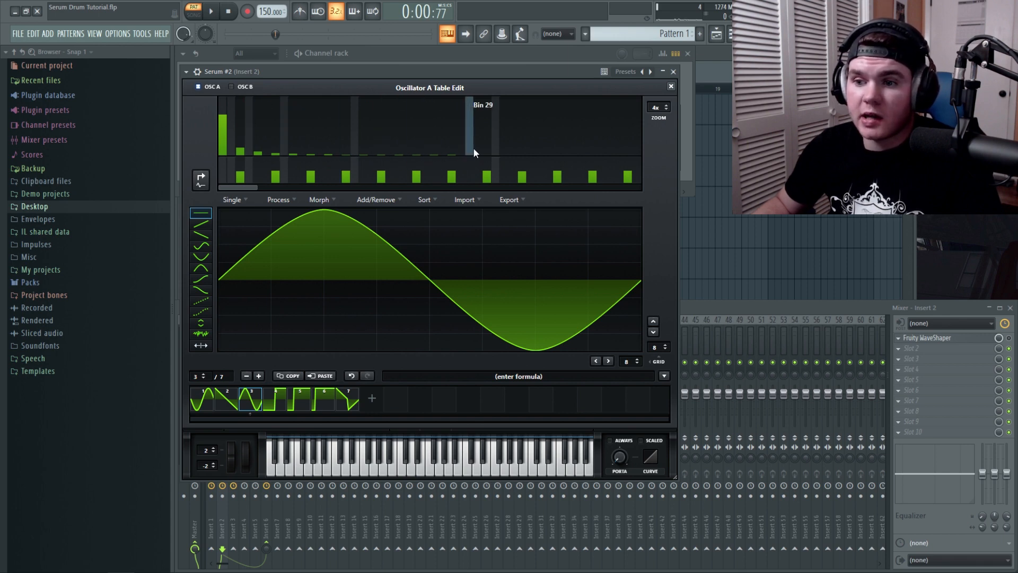
{"action": "left_click", "coordinate": [671, 86]}
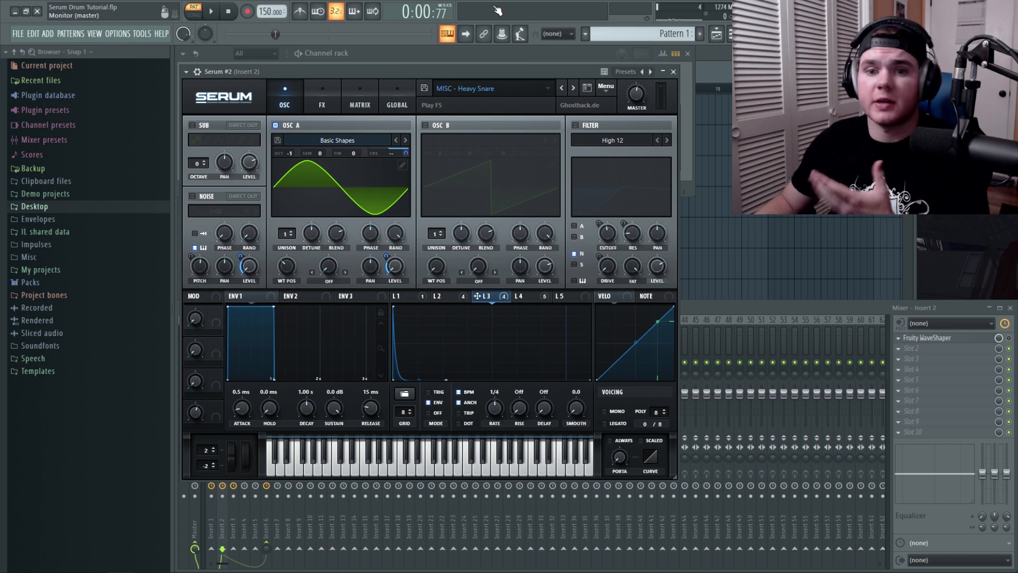
{"action": "key", "text": "b"}
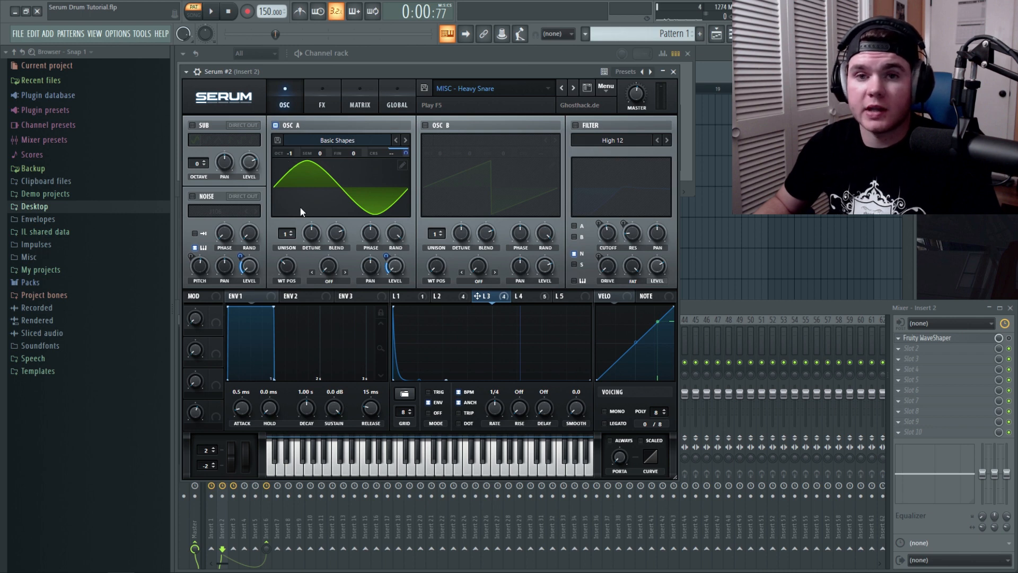
- Turn on the noise oscillator, keep the J106 noise, and audition it together with oscillator A
{"action": "left_click", "coordinate": [197, 196]}
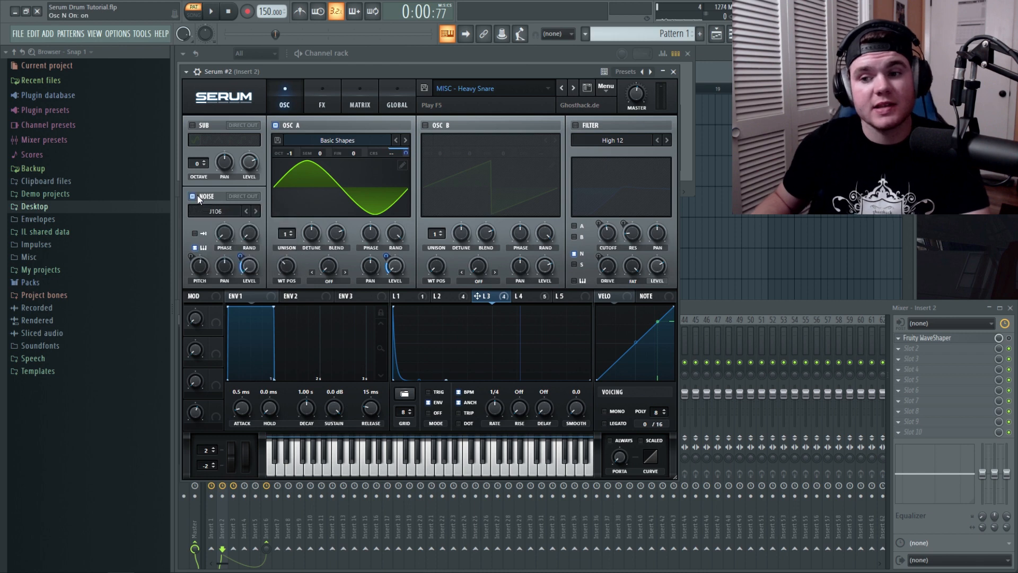
{"action": "left_click", "coordinate": [222, 212]}
{"action": "left_click", "coordinate": [252, 194]}
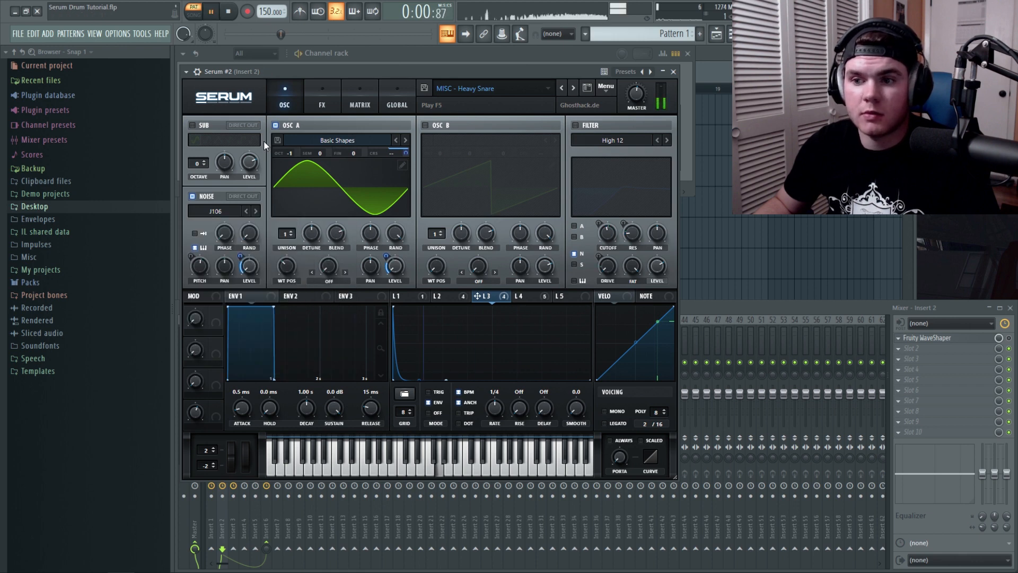
{"action": "key", "text": "b"}
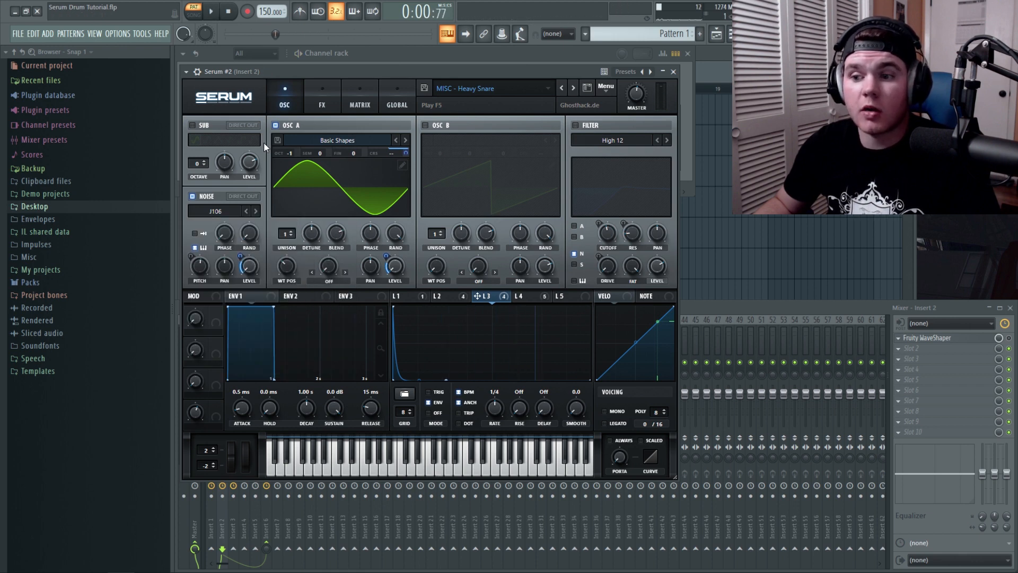
{"action": "key", "text": "space"}
{"action": "key", "text": "space"}
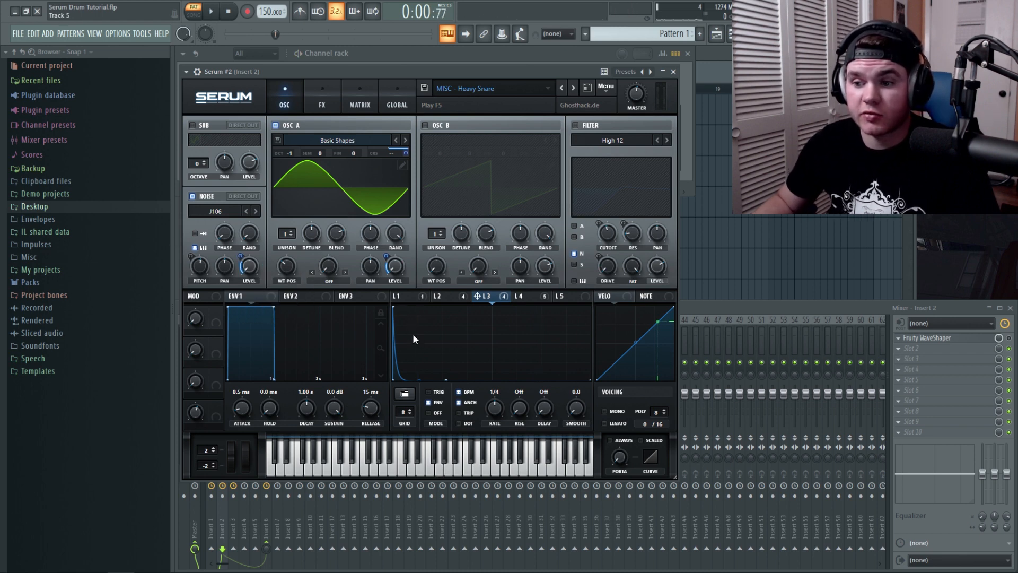
- Examine the curves and modulation destinations of LFO 1, LFO 2, LFO 3 and LFO 4 in the snare patch
{"action": "left_click", "coordinate": [409, 300]}
{"action": "left_click", "coordinate": [434, 301]}
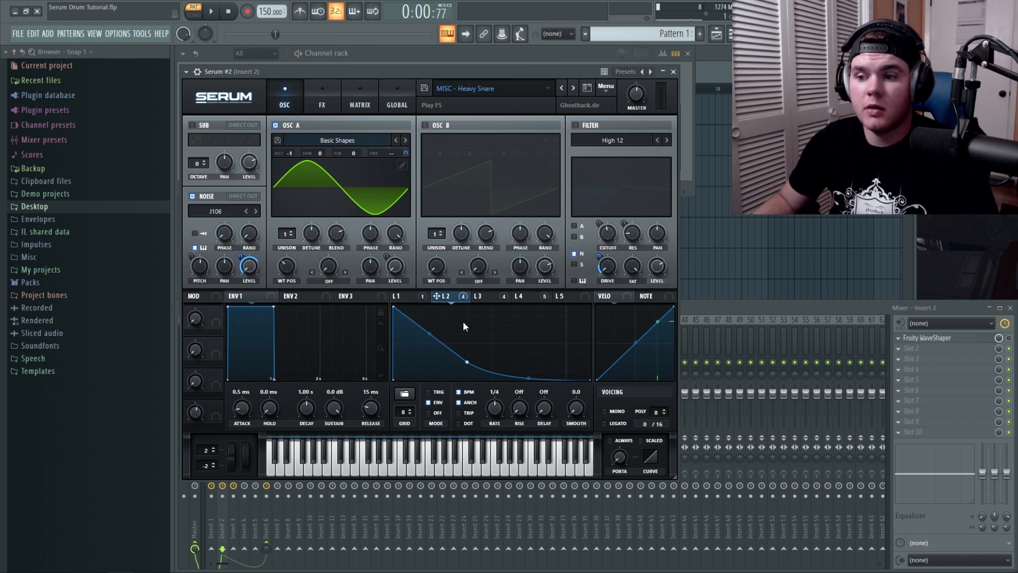
{"action": "mouse_move", "coordinate": [493, 300]}
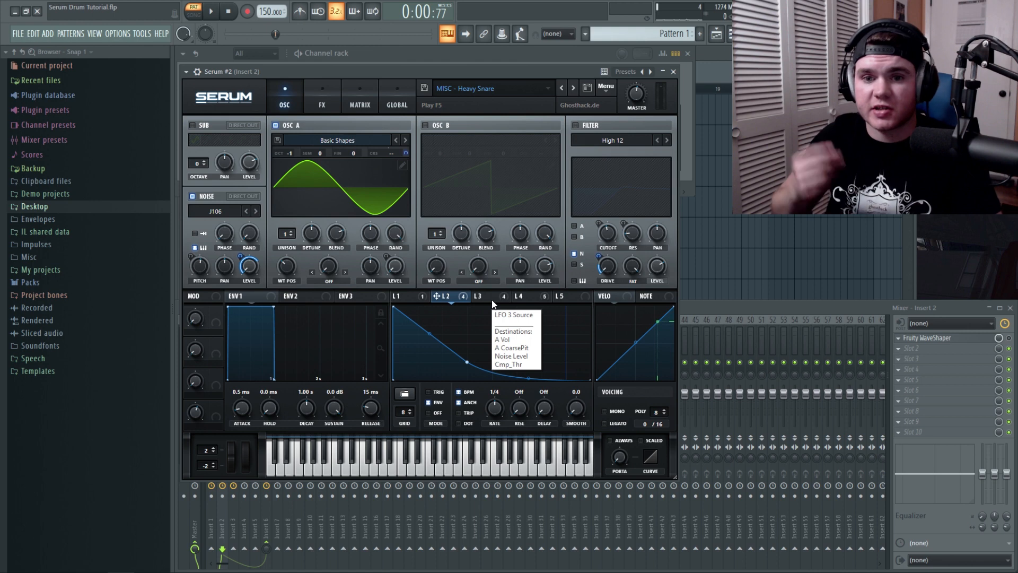
{"action": "left_click", "coordinate": [397, 296]}
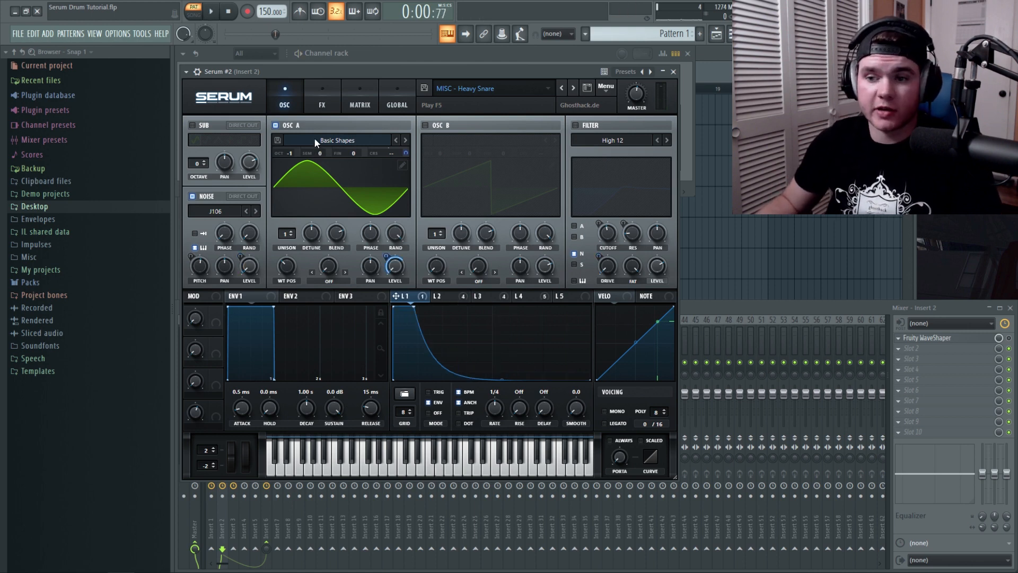
{"action": "mouse_move", "coordinate": [396, 263]}
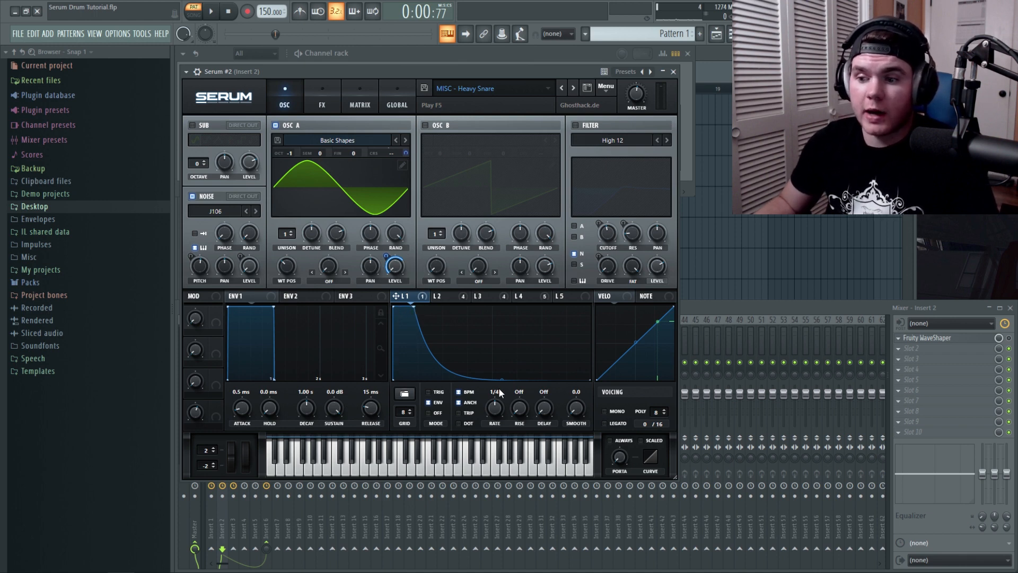
{"action": "left_click", "coordinate": [525, 296]}
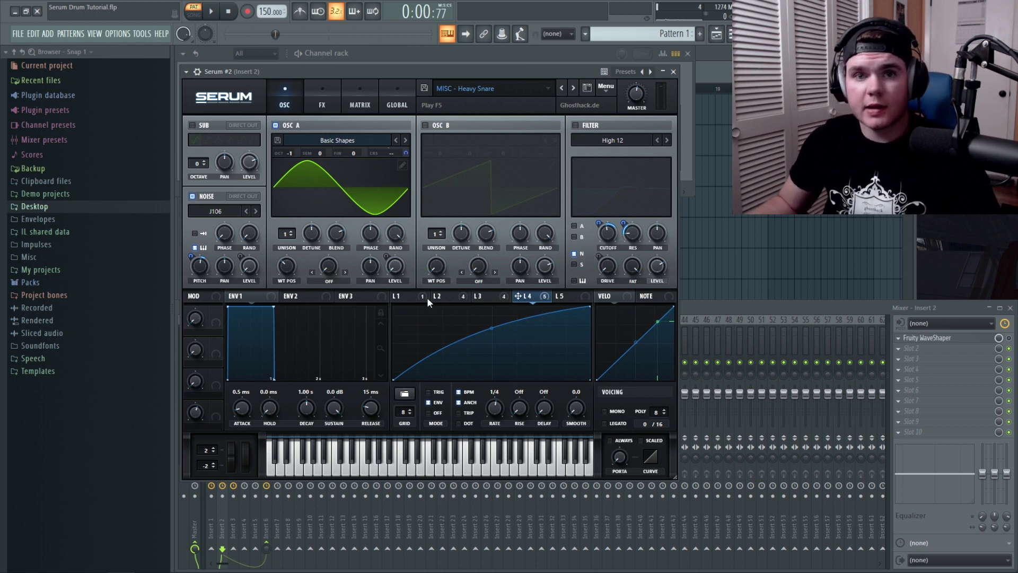
{"action": "mouse_move", "coordinate": [428, 298]}
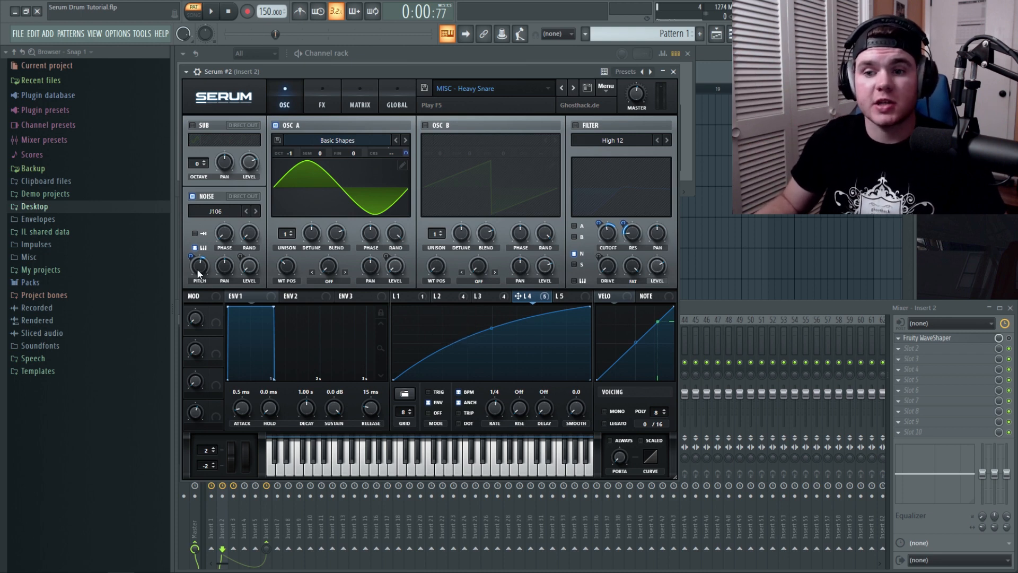
- Turn on the High 12 filter and play the snare pattern through it
{"action": "left_click", "coordinate": [576, 125]}
{"action": "key", "text": "space"}
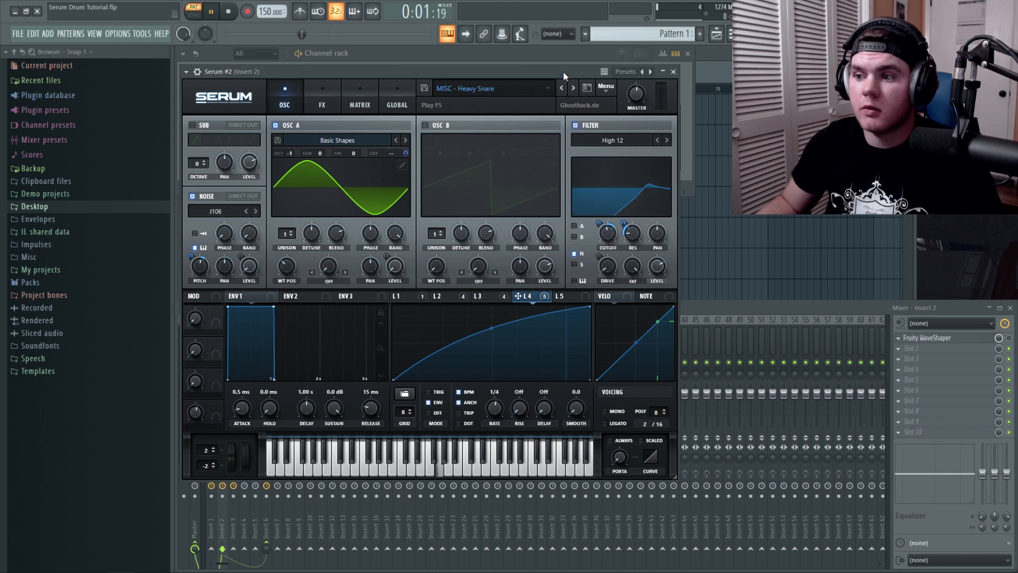
{"action": "key", "text": "space"}
- Sweep the filter resonance up and down and play the snare to compare the settings
{"action": "left_click_drag", "start_coordinate": [635, 237], "coordinate": [641, 172]}
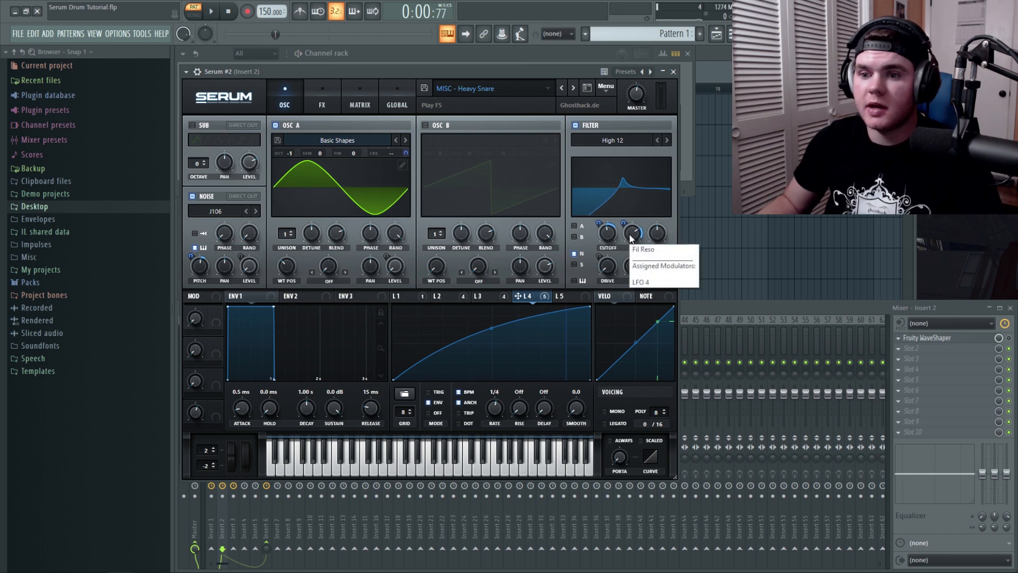
{"action": "left_click_drag", "start_coordinate": [631, 236], "coordinate": [634, 280]}
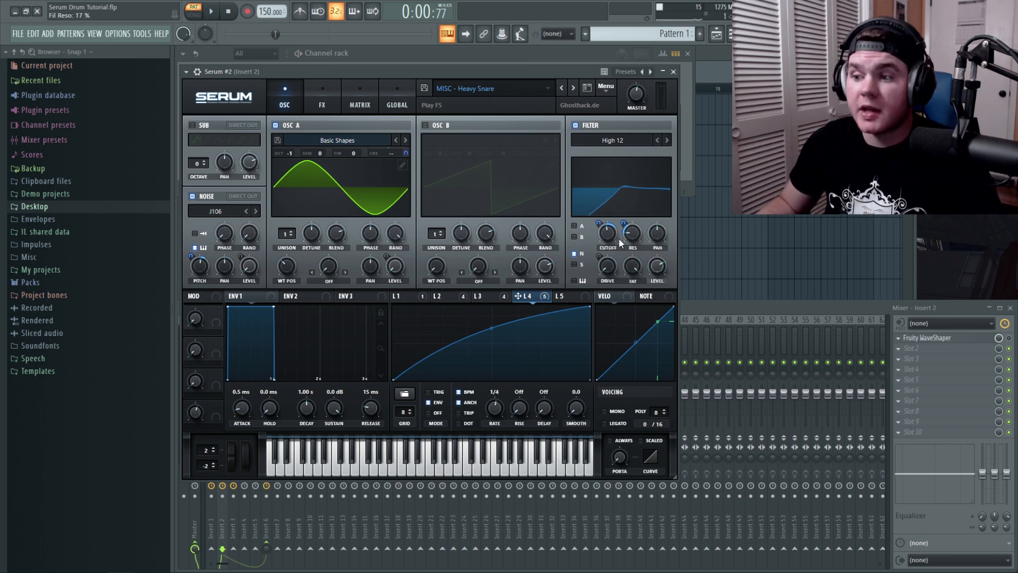
{"action": "left_click_drag", "start_coordinate": [639, 234], "coordinate": [641, 173]}
{"action": "key", "text": "space"}
{"action": "key", "text": "space"}
{"action": "key", "text": "space"}
{"action": "left_click_drag", "start_coordinate": [608, 234], "coordinate": [632, 289]}
{"action": "key", "text": "space"}
- Set the filter resonance to 18%
{"action": "left_click_drag", "start_coordinate": [633, 239], "coordinate": [632, 242]}
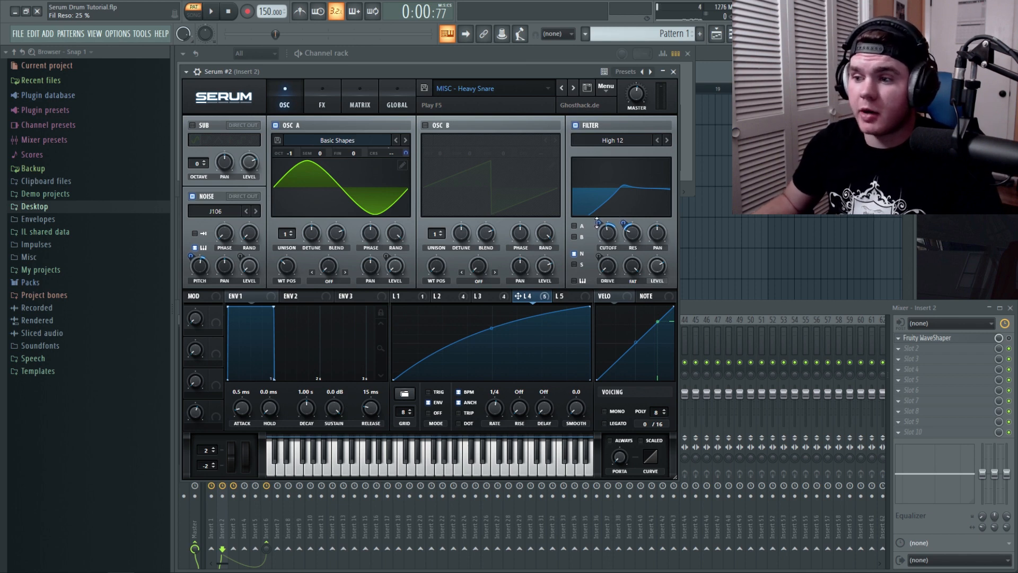
{"action": "mouse_move", "coordinate": [635, 236]}
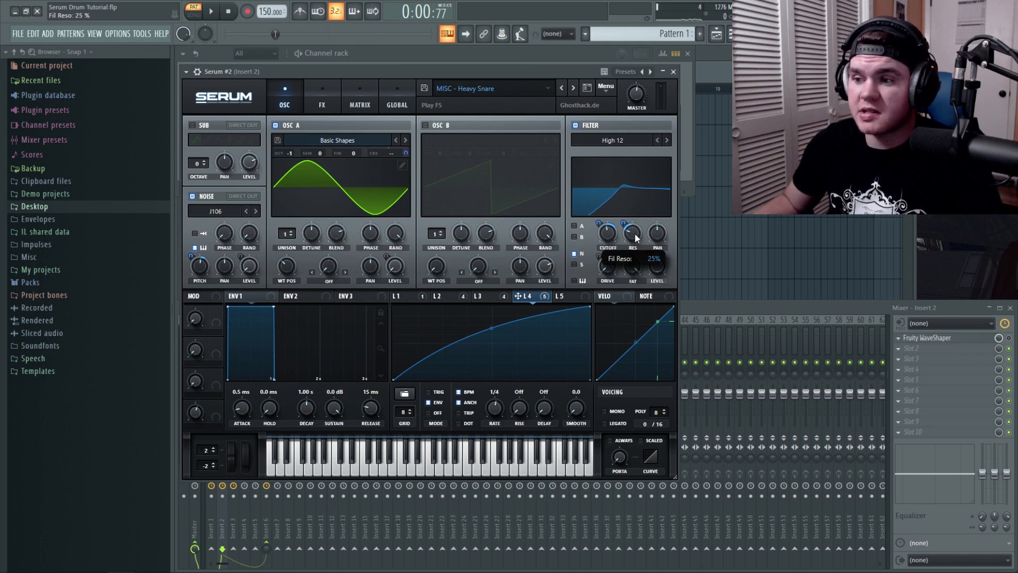
{"action": "left_click_drag", "start_coordinate": [637, 237], "coordinate": [636, 241]}
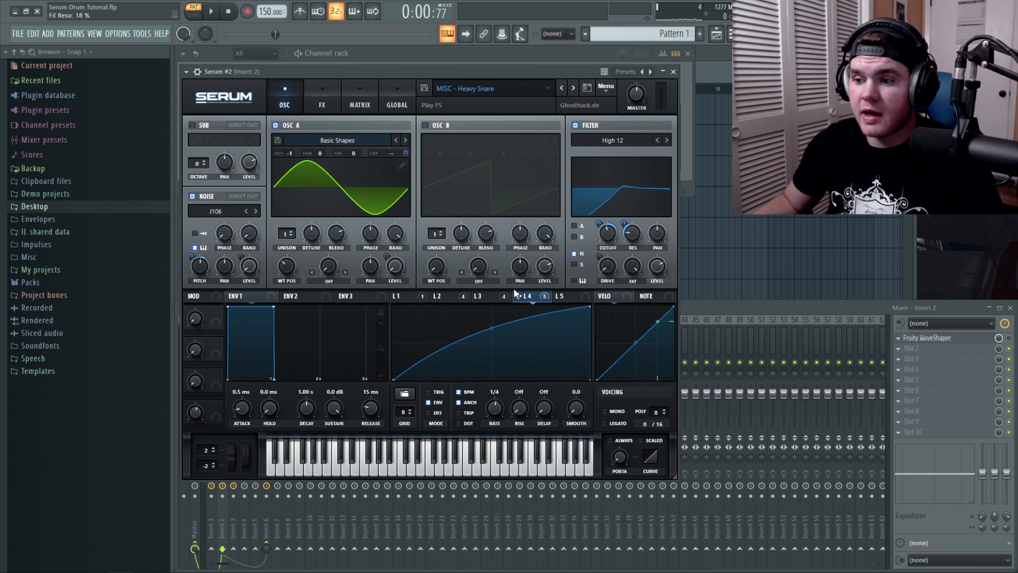
- Examine LFO 3 and LFO 2 and the snare controls that each of them modulates
{"action": "left_click", "coordinate": [479, 297]}
{"action": "left_click", "coordinate": [447, 298]}
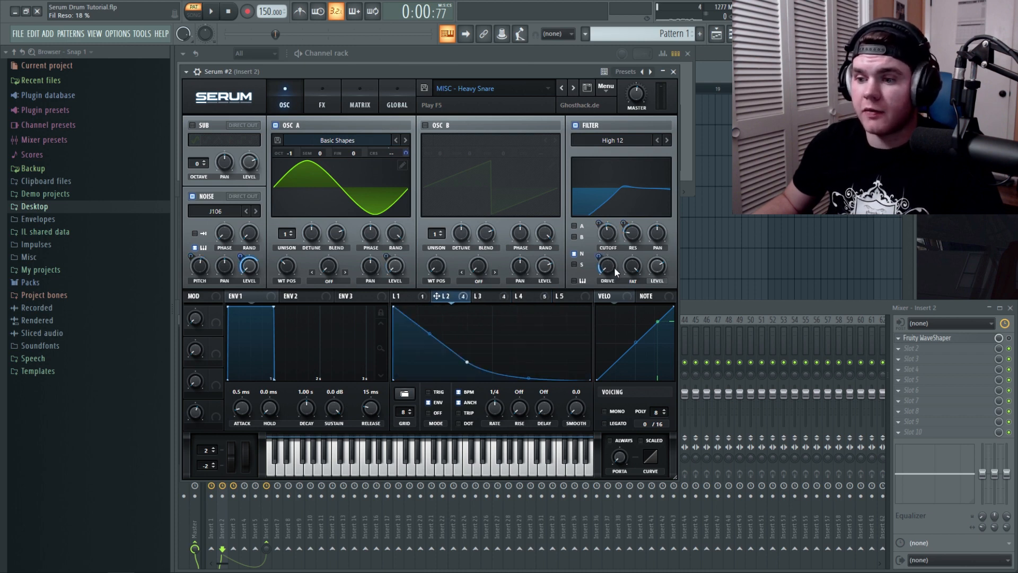
- Turn on the HardClip distortion effect and play the snare with and without it
{"action": "left_click", "coordinate": [319, 99]}
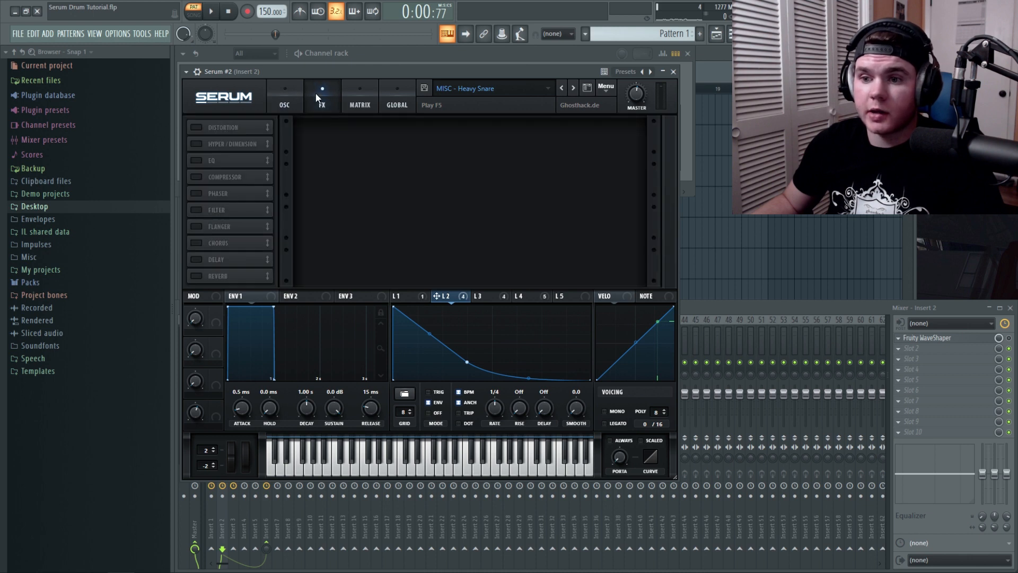
{"action": "left_click", "coordinate": [197, 127]}
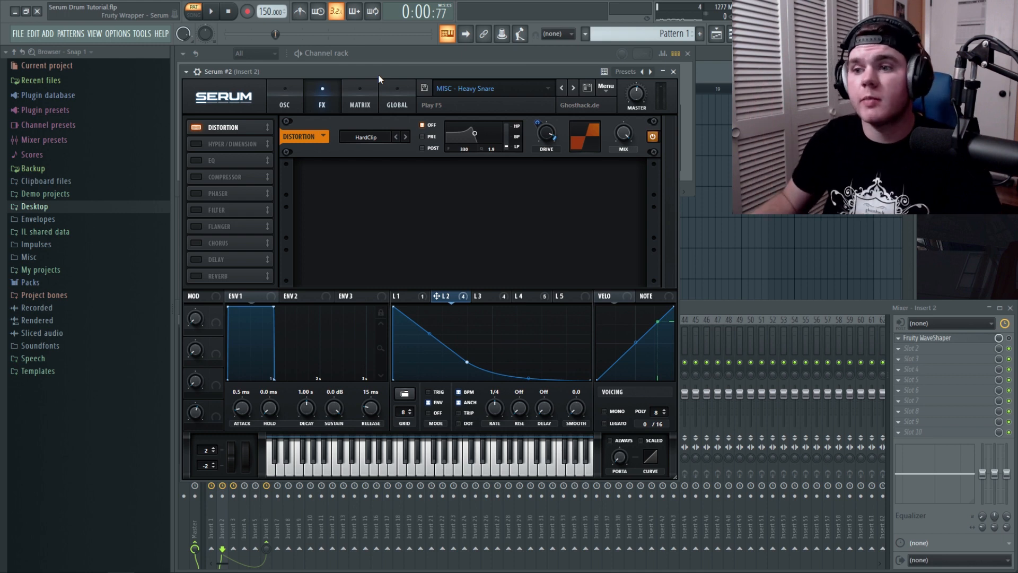
{"action": "key", "text": "space"}
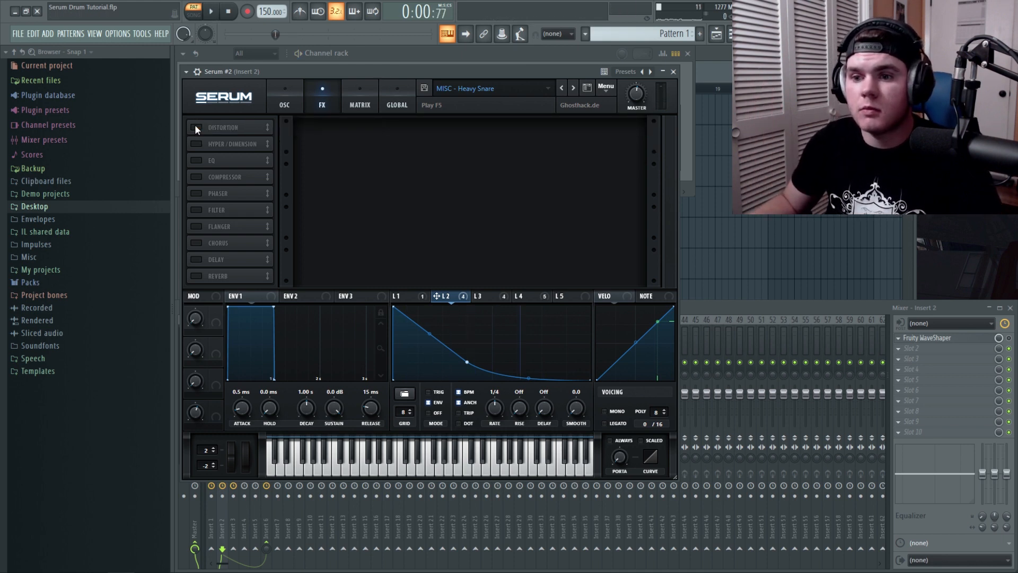
{"action": "key", "text": "space"}
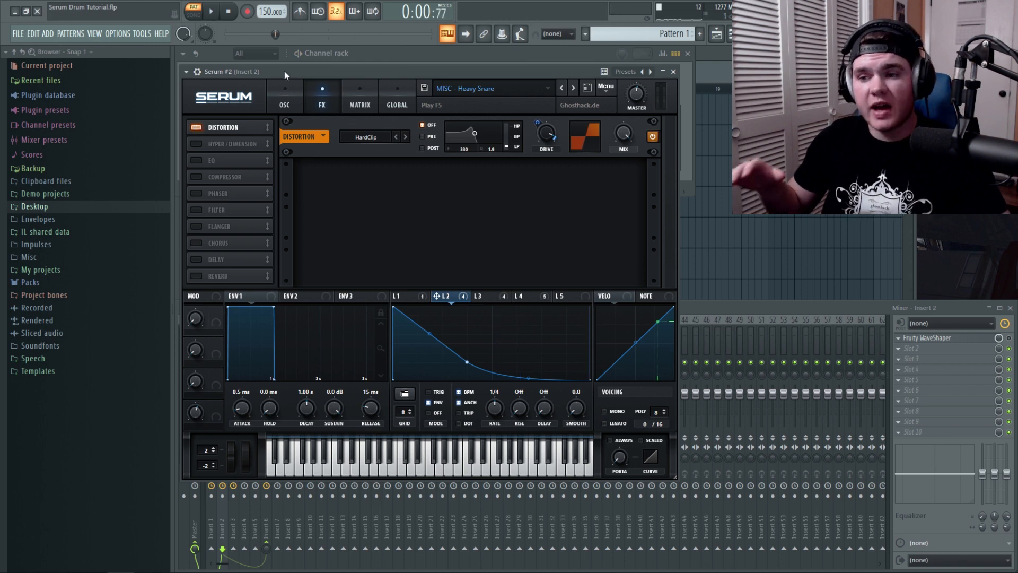
- Turn on the Hyper/Dimension effect and check which LFO modulates the Dimension mix
{"action": "left_click", "coordinate": [196, 143]}
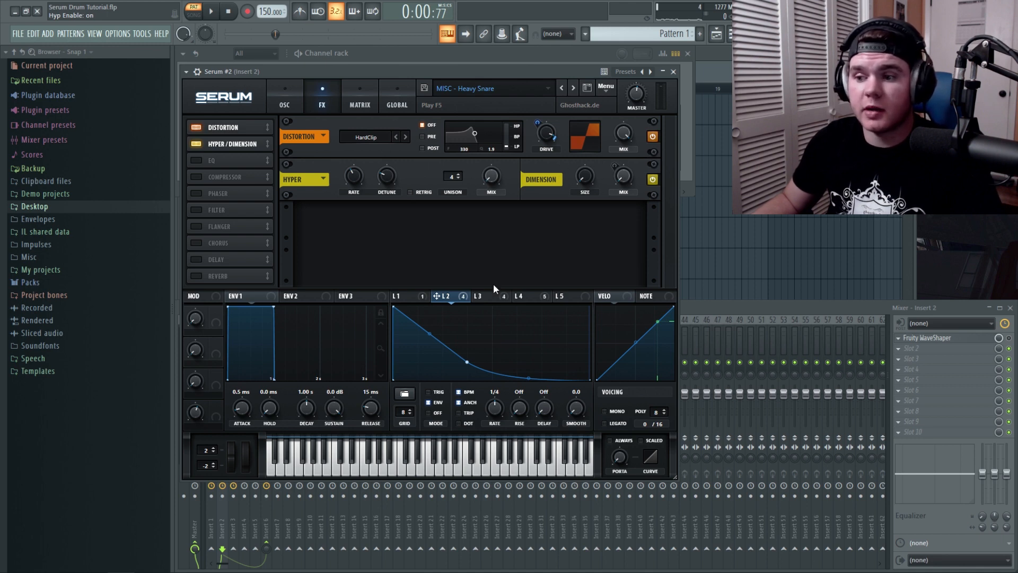
{"action": "left_click", "coordinate": [419, 297]}
{"action": "left_click", "coordinate": [444, 296]}
{"action": "left_click", "coordinate": [498, 296]}
{"action": "left_click", "coordinate": [523, 295]}
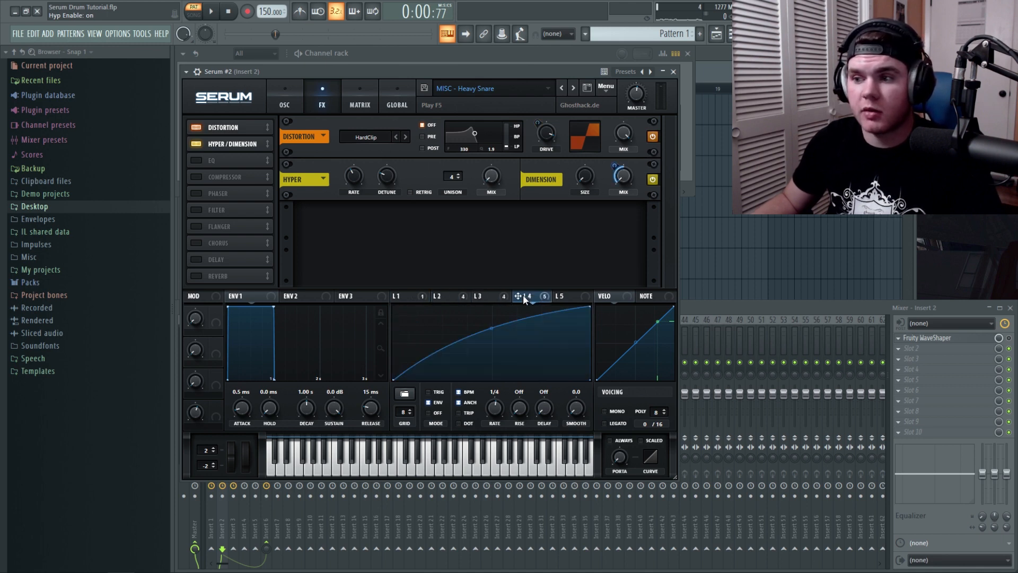
{"action": "right_click", "coordinate": [618, 180]}
{"action": "left_click", "coordinate": [624, 155]}
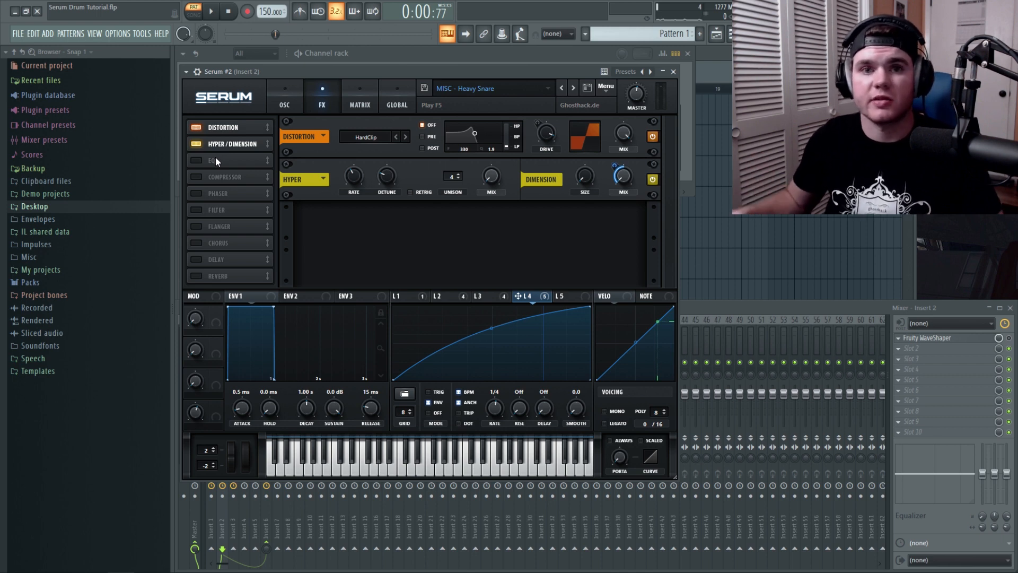
- Turn on the EQ effect and play the snare through it
{"action": "left_click", "coordinate": [196, 160]}
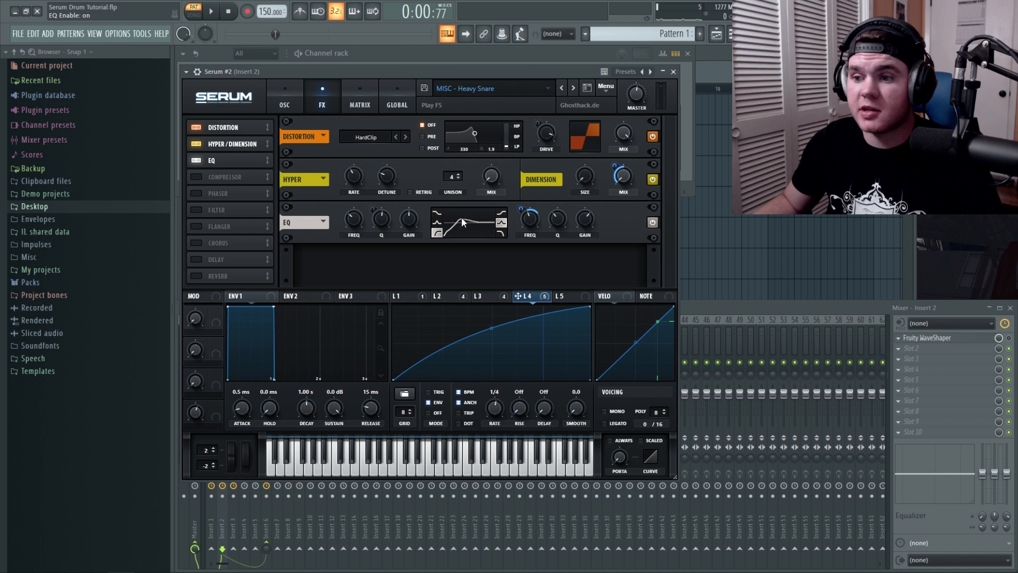
{"action": "key", "text": "space"}
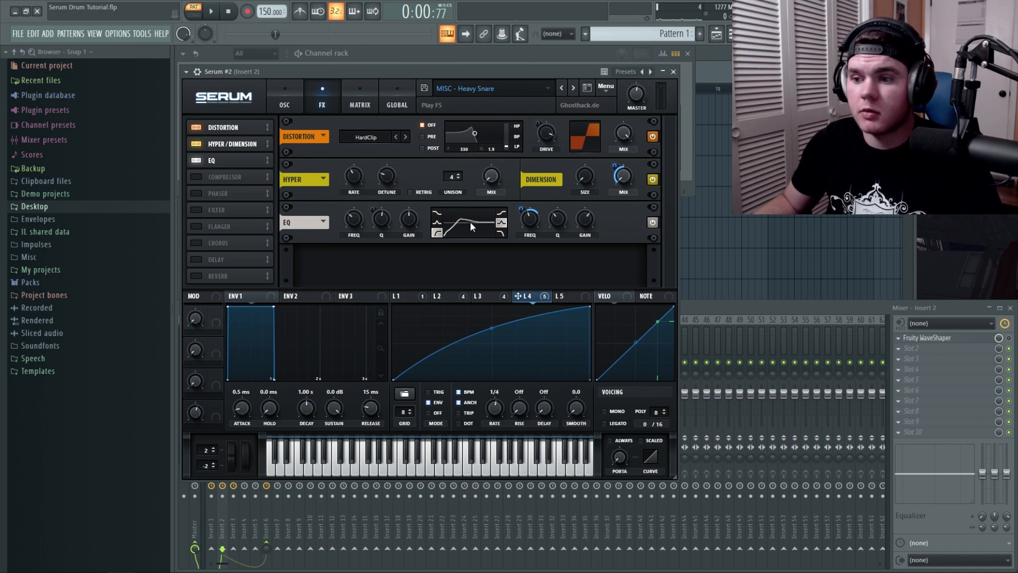
{"action": "key", "text": "space"}
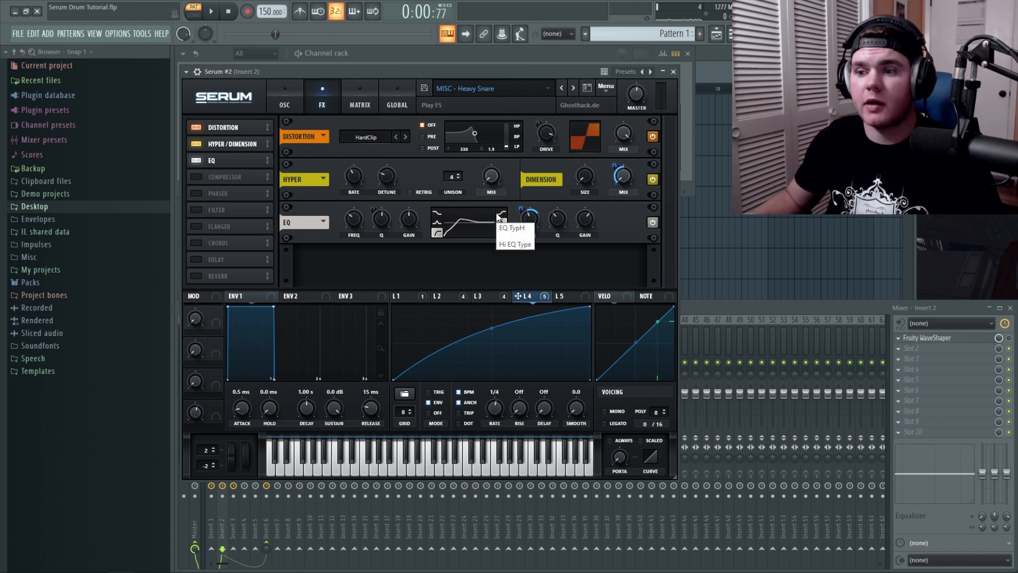
- Check which EQ controls LFO 3 and LFO 2 modulate, and play the snare again
{"action": "left_click", "coordinate": [496, 297]}
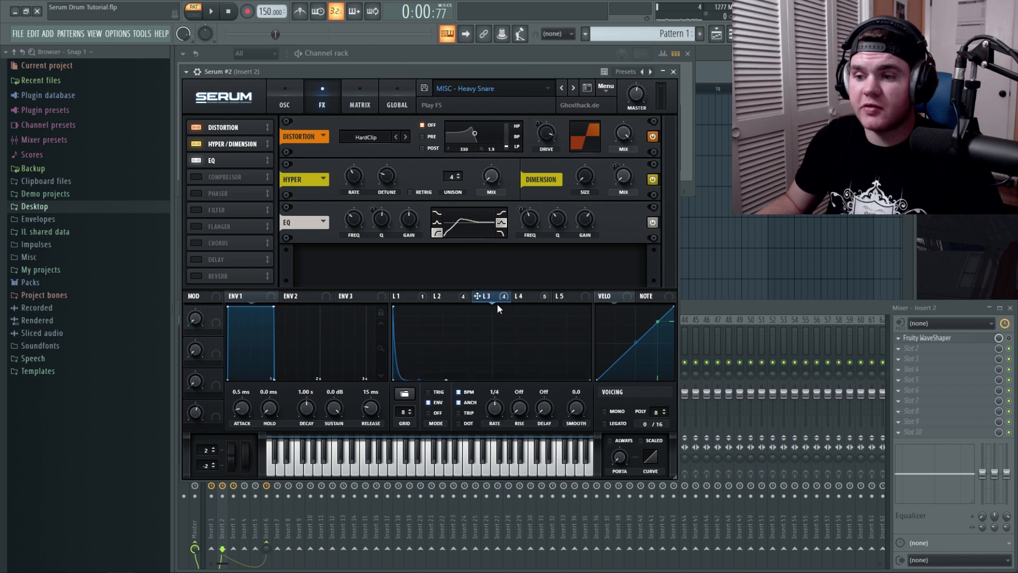
{"action": "left_click", "coordinate": [441, 296]}
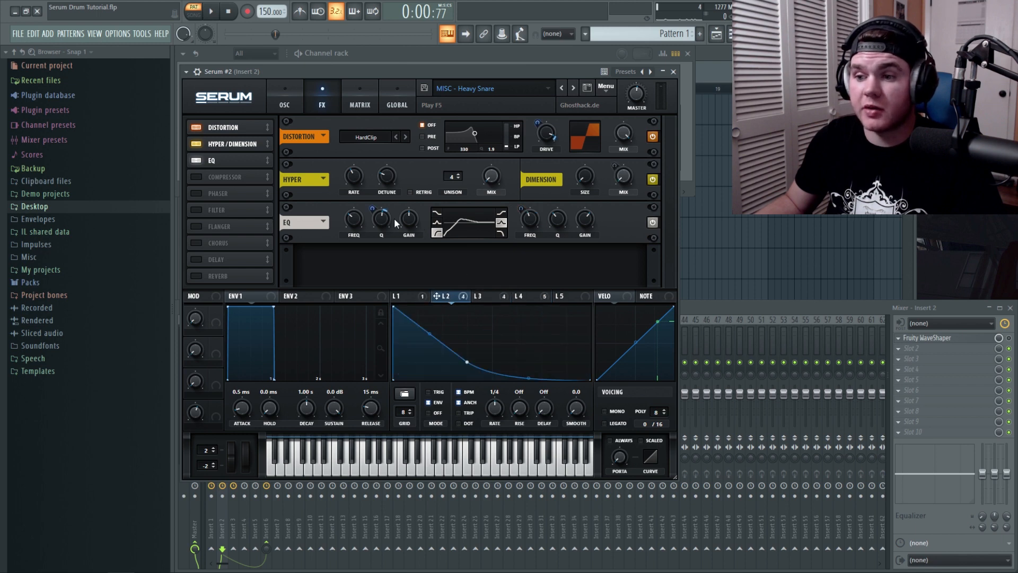
{"action": "key", "text": "space"}
{"action": "key", "text": "space"}
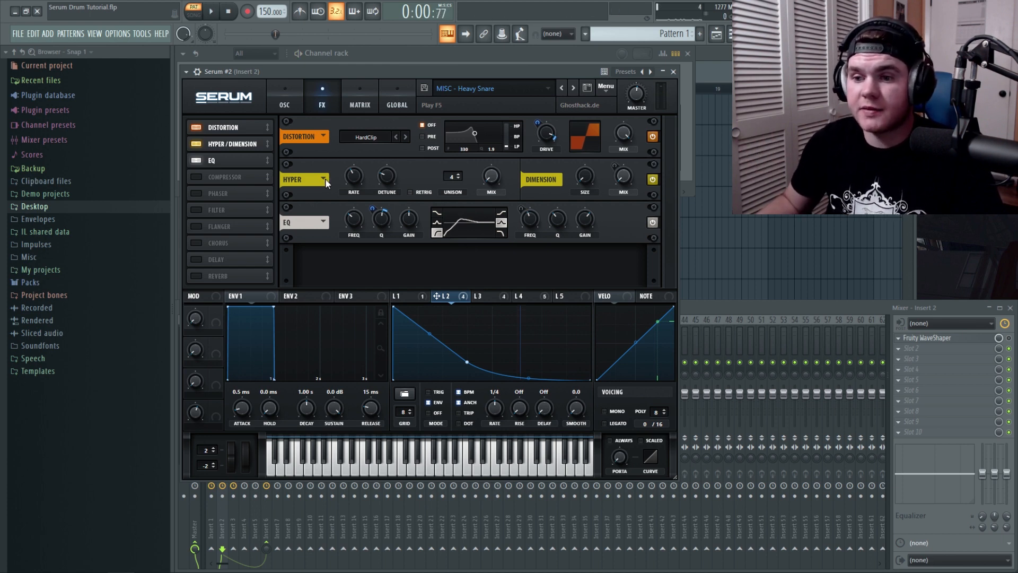
- Turn on the multiband compressor effect and check which LFO modulates its threshold
{"action": "left_click", "coordinate": [196, 177]}
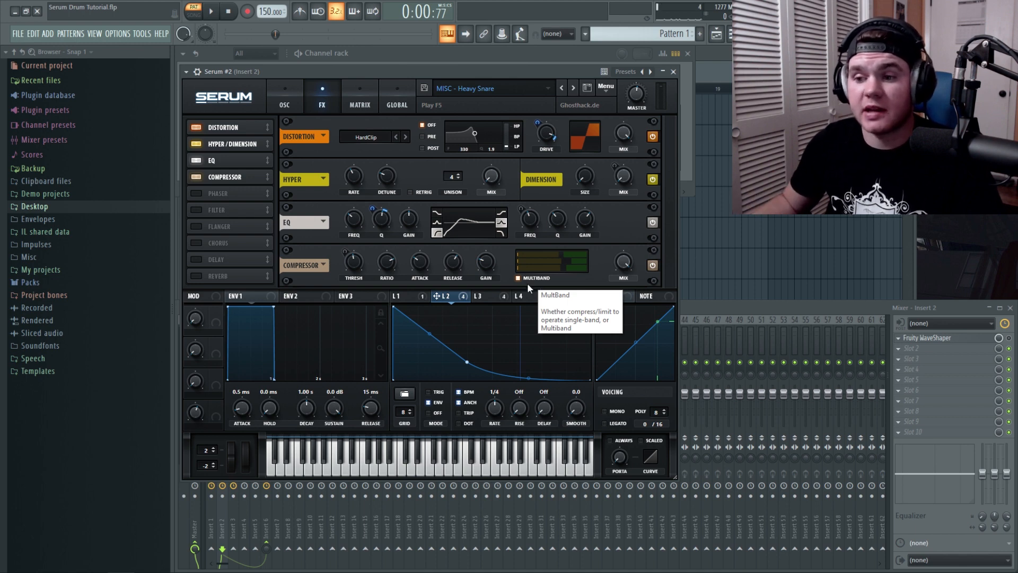
{"action": "left_click", "coordinate": [410, 295]}
{"action": "left_click", "coordinate": [483, 296]}
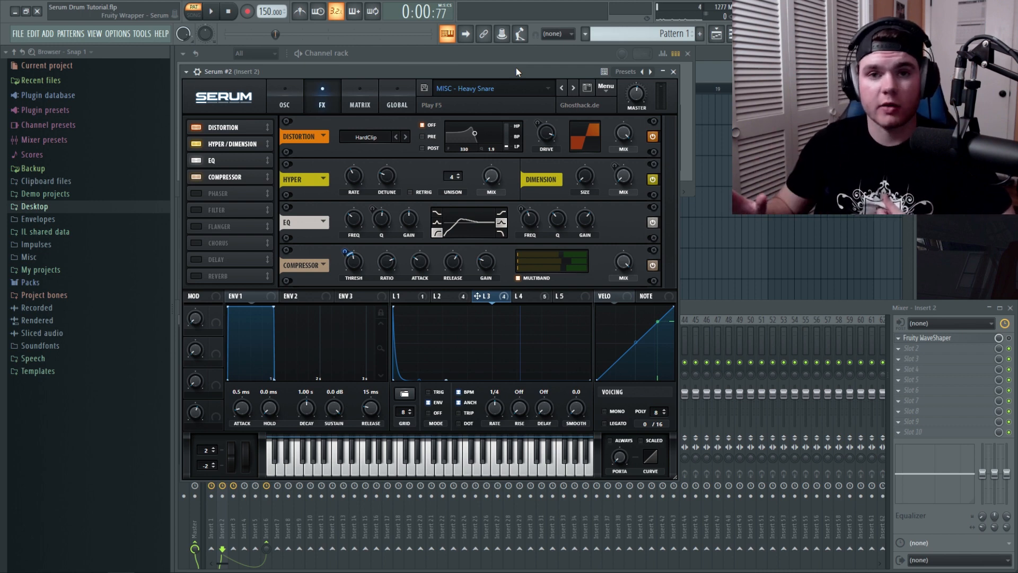
- Turn on the phaser effect and play the snare to hear what it changes
{"action": "left_click", "coordinate": [199, 192]}
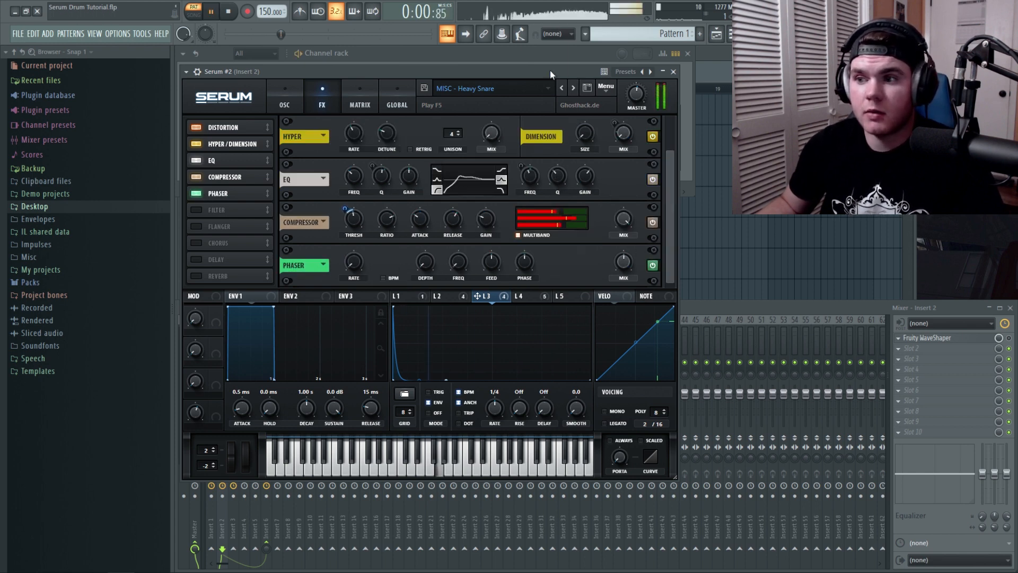
{"action": "key", "text": "space"}
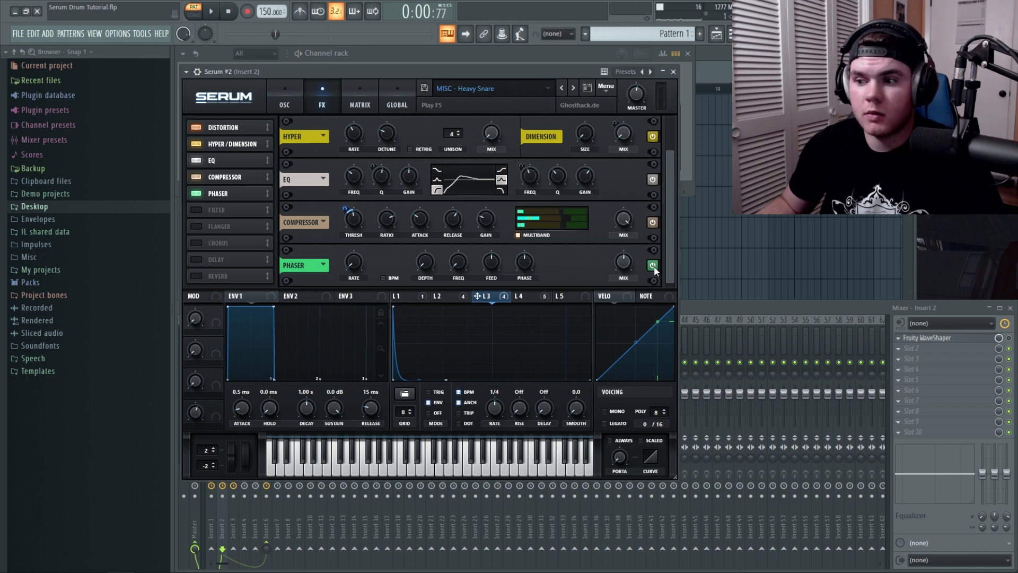
{"action": "key", "text": "space"}
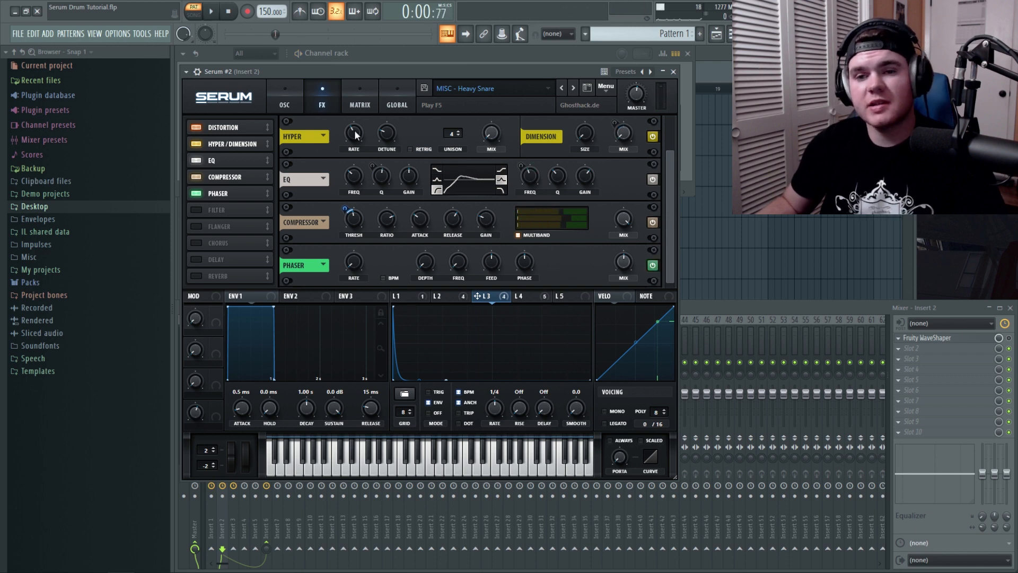
- Turn on the MG Low 6 filter effect, set its mix to 44% and play the snare
{"action": "left_click", "coordinate": [198, 212]}
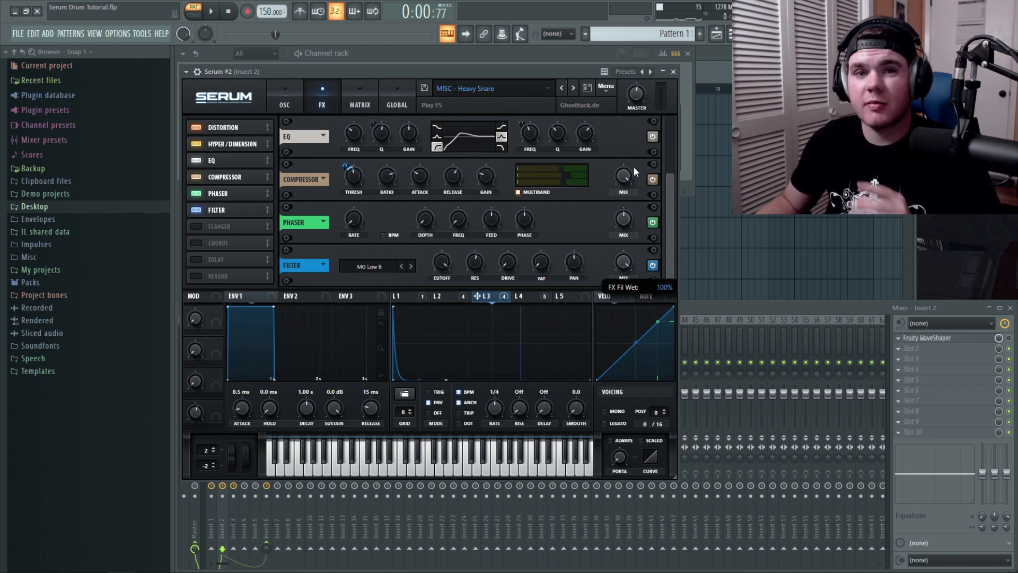
{"action": "left_click_drag", "start_coordinate": [634, 168], "coordinate": [628, 212]}
{"action": "key", "text": "space"}
{"action": "key", "text": "space"}
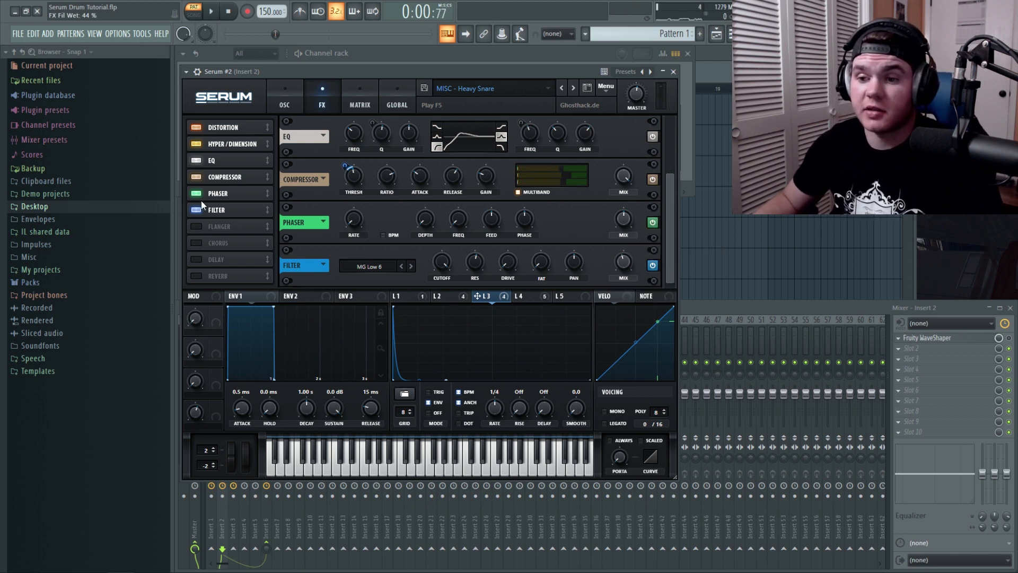
- Enable Fruity WaveShaper on Insert 2 and reshape its curve, with the first segment's tension at 7.76% and point 2 at 0.31
{"action": "left_click", "coordinate": [673, 71]}
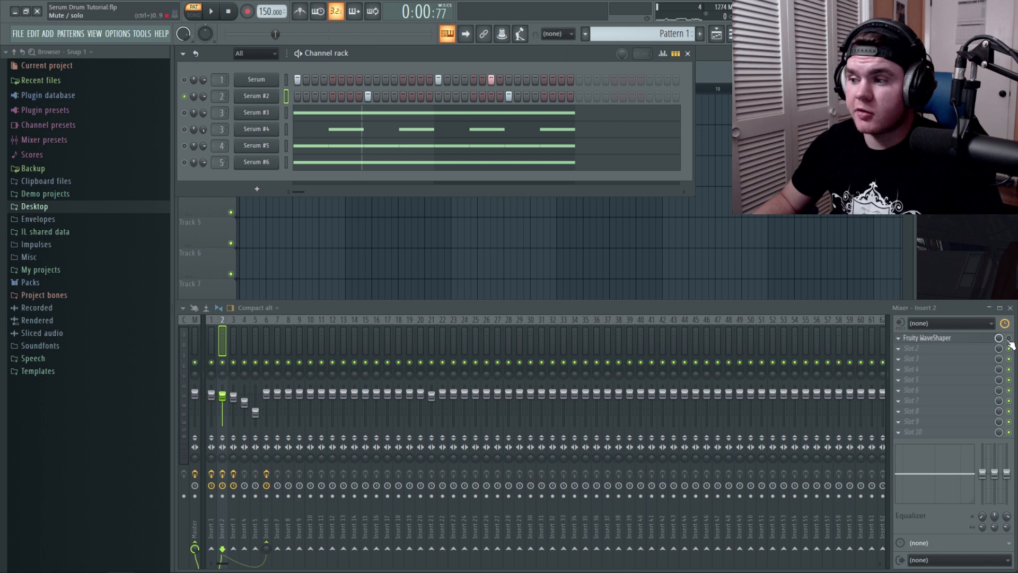
{"action": "left_click", "coordinate": [976, 341]}
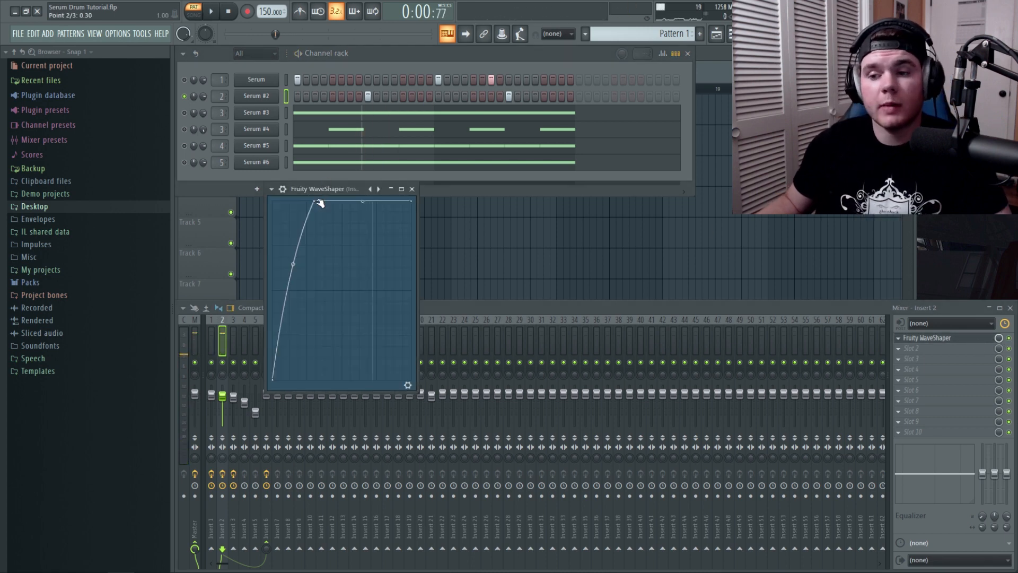
{"action": "mouse_move", "coordinate": [320, 203]}
{"action": "left_mouse_down"}
{"action": "mouse_move", "coordinate": [330, 195]}
{"action": "mouse_move", "coordinate": [320, 197]}
{"action": "left_mouse_up"}
{"action": "mouse_move", "coordinate": [295, 264]}
{"action": "left_mouse_down"}
{"action": "mouse_move", "coordinate": [296, 282]}
{"action": "mouse_move", "coordinate": [295, 267]}
{"action": "left_mouse_up"}
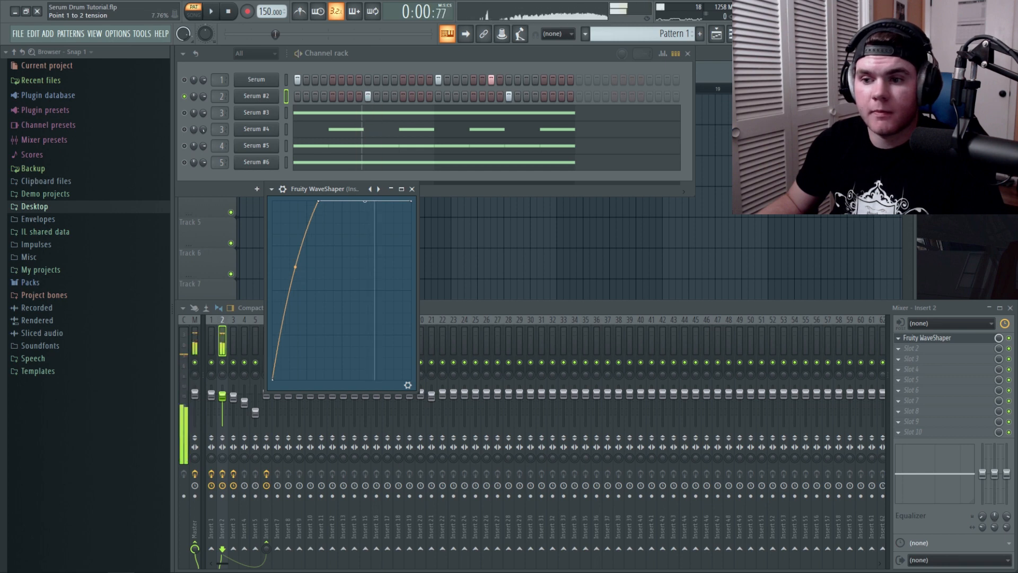
{"action": "left_click_drag", "start_coordinate": [321, 199], "coordinate": [317, 200]}
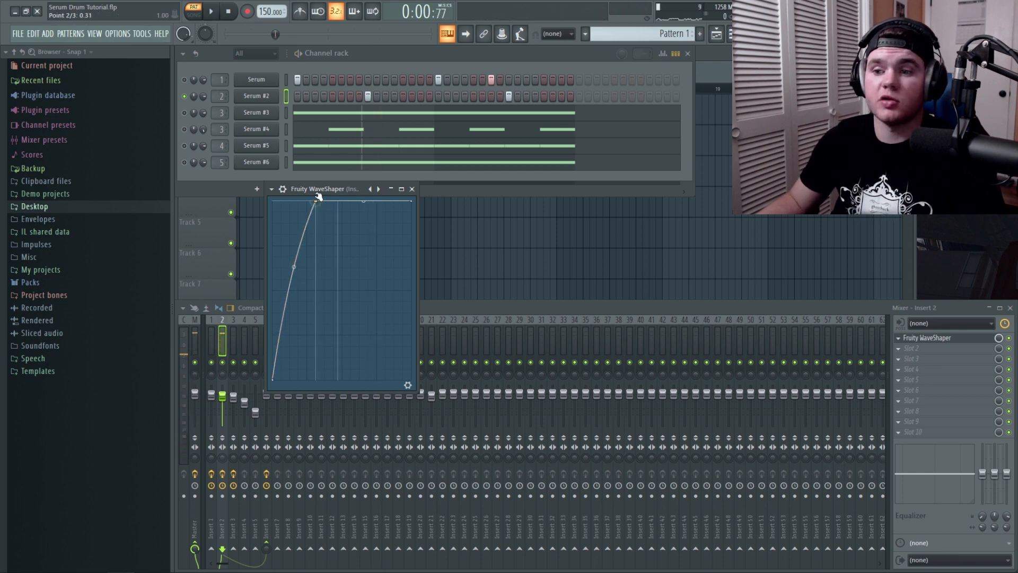
{"action": "left_click", "coordinate": [411, 189]}
- Play the kick and snare channels together
{"action": "left_click", "coordinate": [211, 11]}
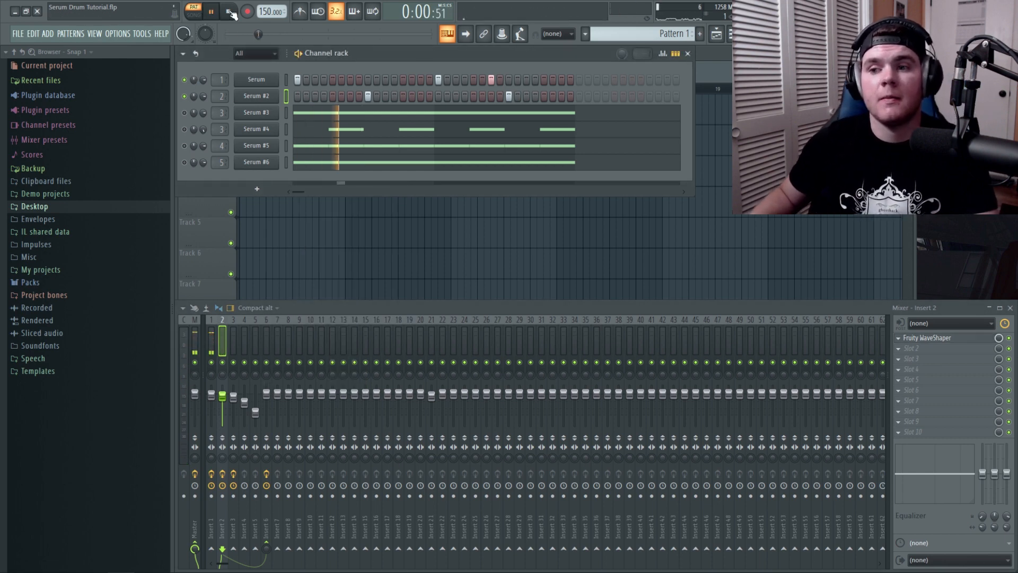
{"action": "left_click", "coordinate": [230, 12]}
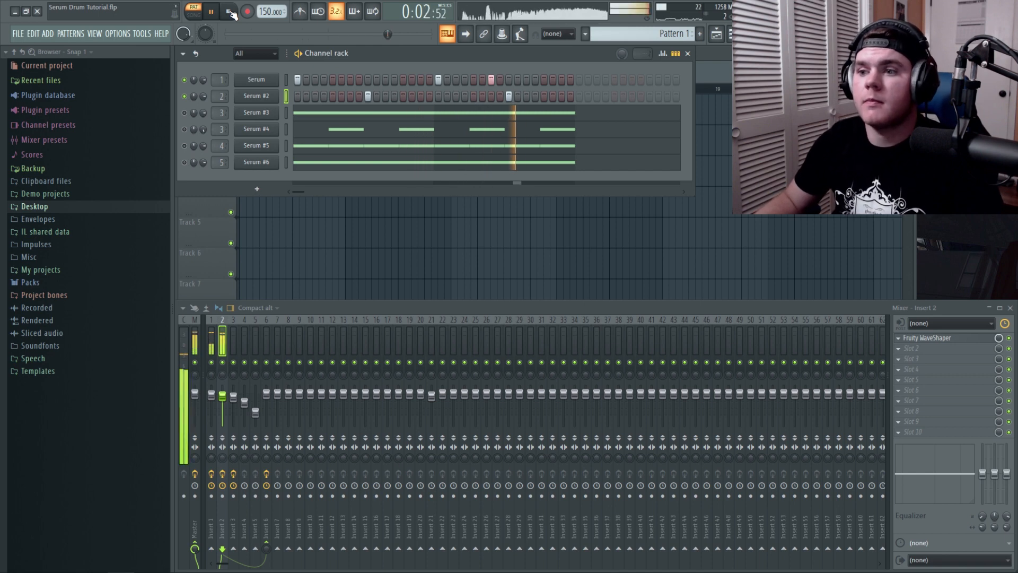
- Mute Serum and Serum #2, unmute Serum #3 through Serum #6, and play those four channels together
{"action": "left_click", "coordinate": [184, 80]}
{"action": "left_click", "coordinate": [184, 97]}
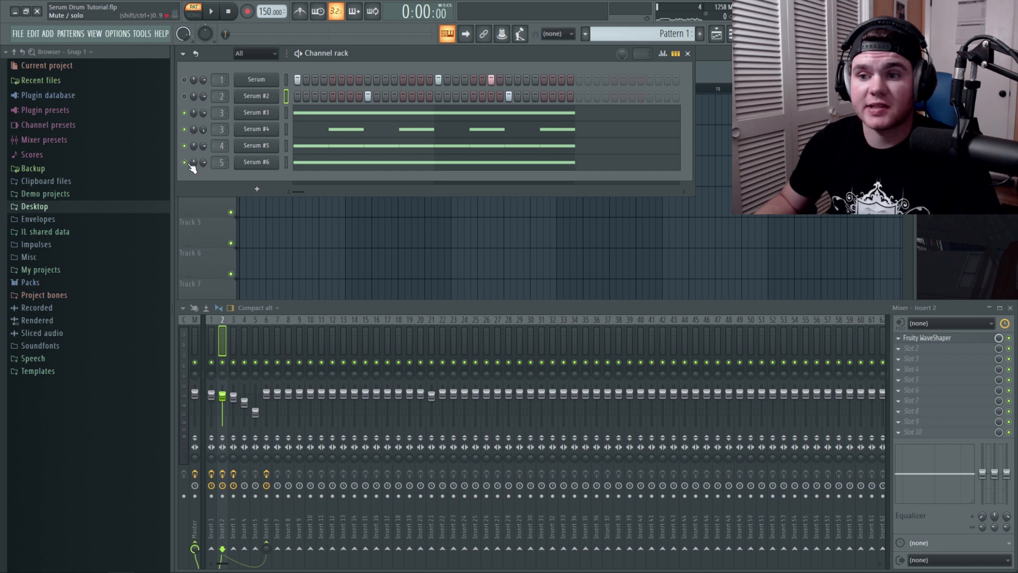
{"action": "key", "text": "space"}
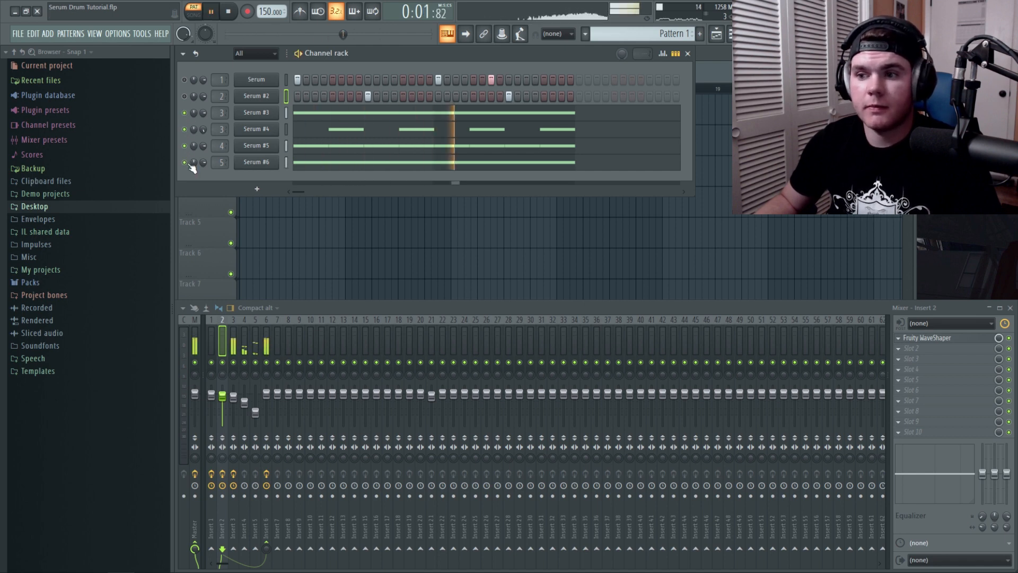
{"action": "key", "text": "space"}
- Solo the Serum #3 channel and play its pattern
{"action": "right_click", "coordinate": [185, 113]}
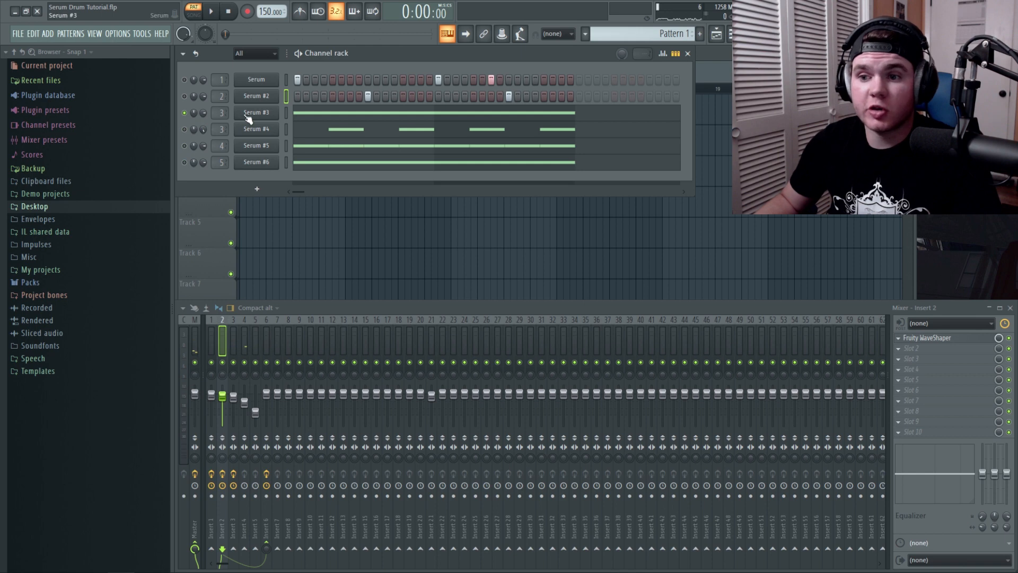
{"action": "key", "text": "space"}
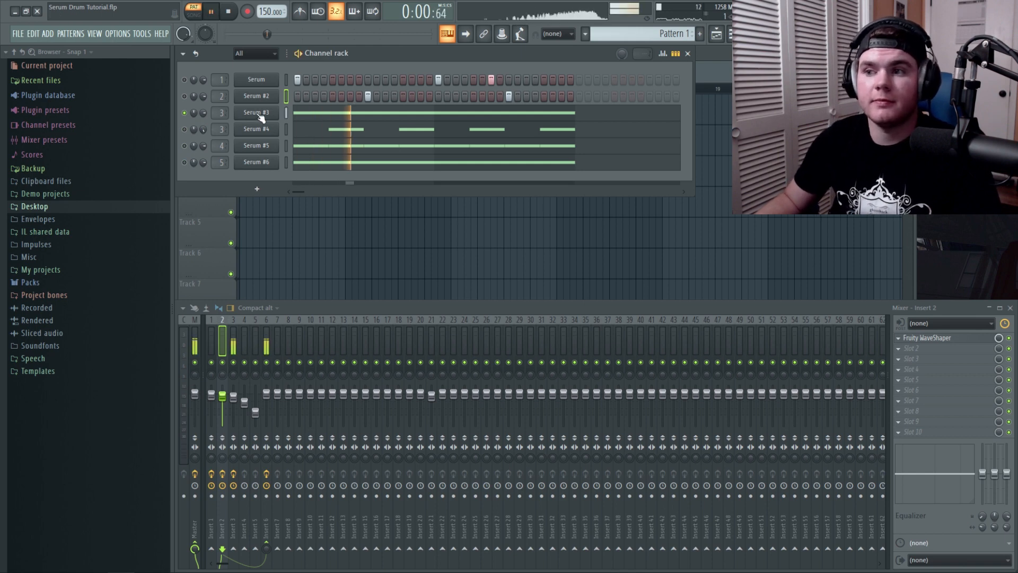
{"action": "key", "text": "space"}
- Open the Serum #3 instrument and examine the LFO 1 and LFO 2 shapes and the noise and filter controls they modulate
{"action": "left_click", "coordinate": [258, 113]}
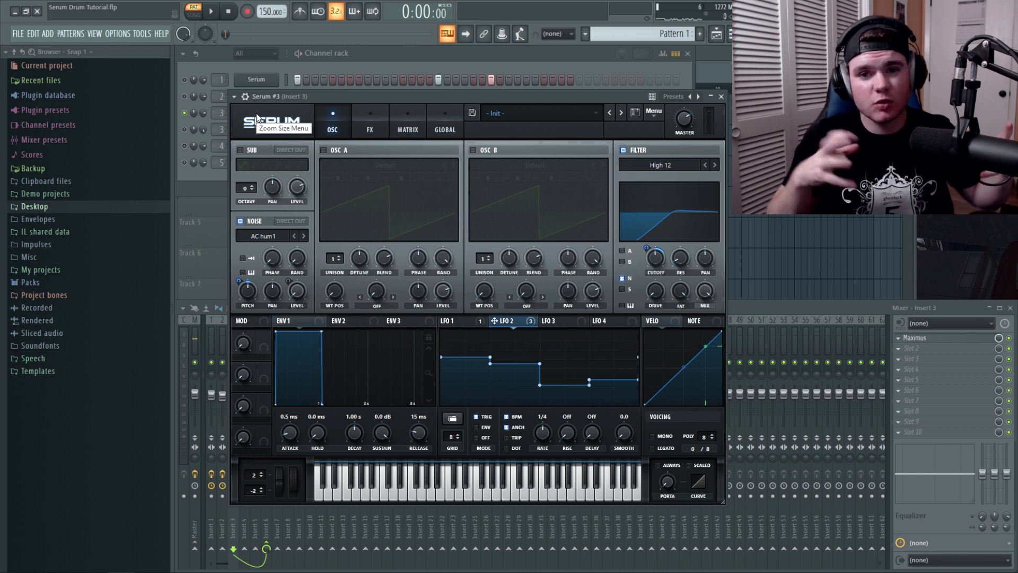
{"action": "left_click_drag", "start_coordinate": [400, 98], "coordinate": [359, 62]}
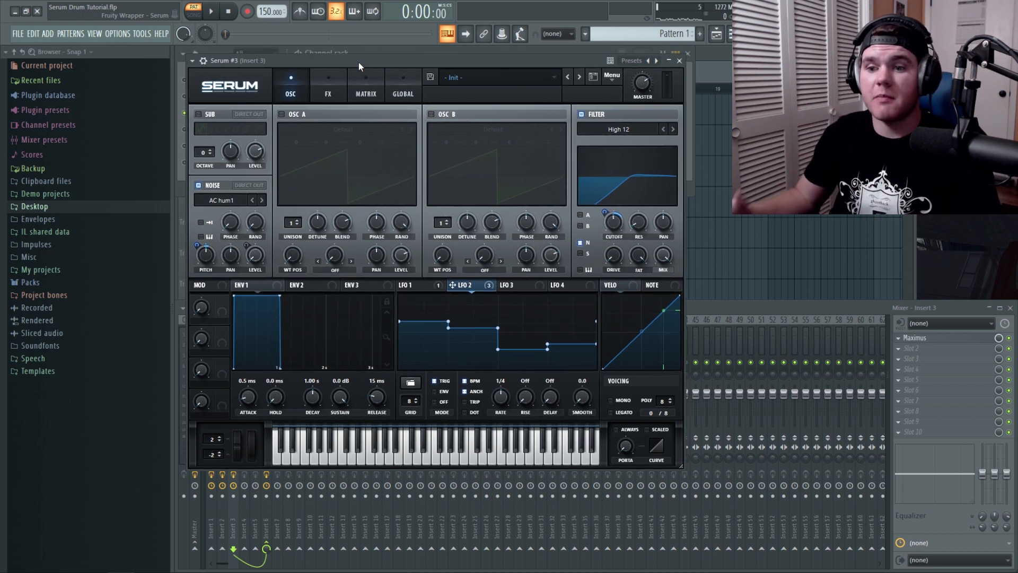
{"action": "left_click", "coordinate": [427, 284]}
{"action": "left_click", "coordinate": [457, 285]}
{"action": "left_click", "coordinate": [432, 284]}
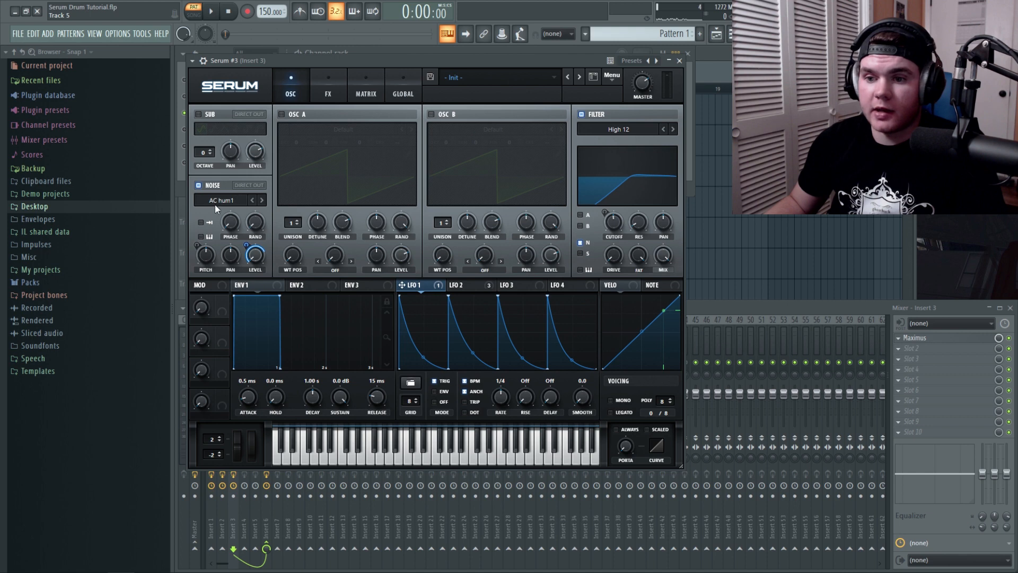
{"action": "left_click", "coordinate": [321, 84]}
{"action": "left_click", "coordinate": [294, 80]}
{"action": "left_click", "coordinate": [460, 285]}
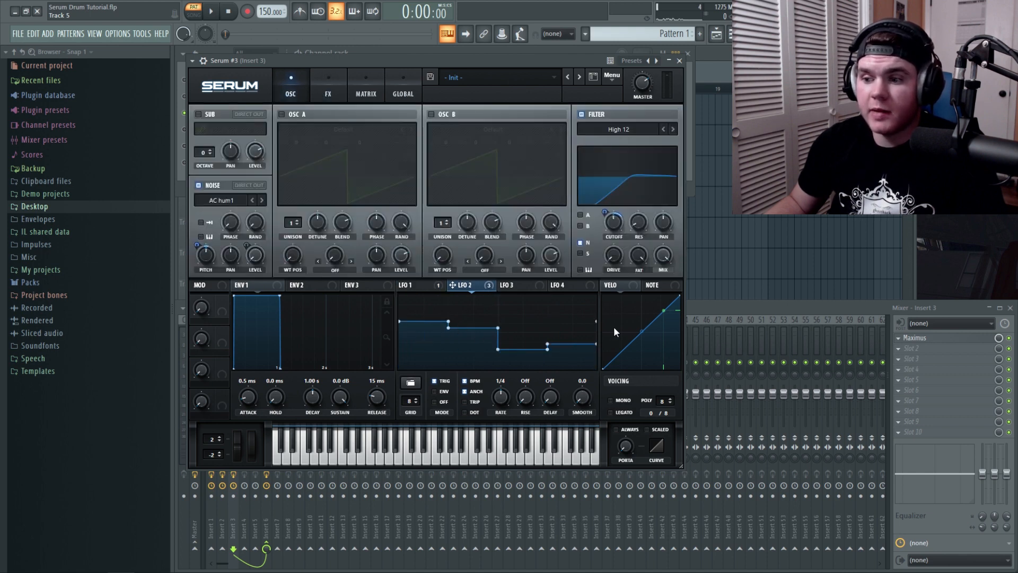
- Review Serum #3's LFO 1 and LFO 2 shapes and play the pattern to hear their modulation of the noise
{"action": "left_click", "coordinate": [418, 281]}
{"action": "left_click", "coordinate": [455, 285]}
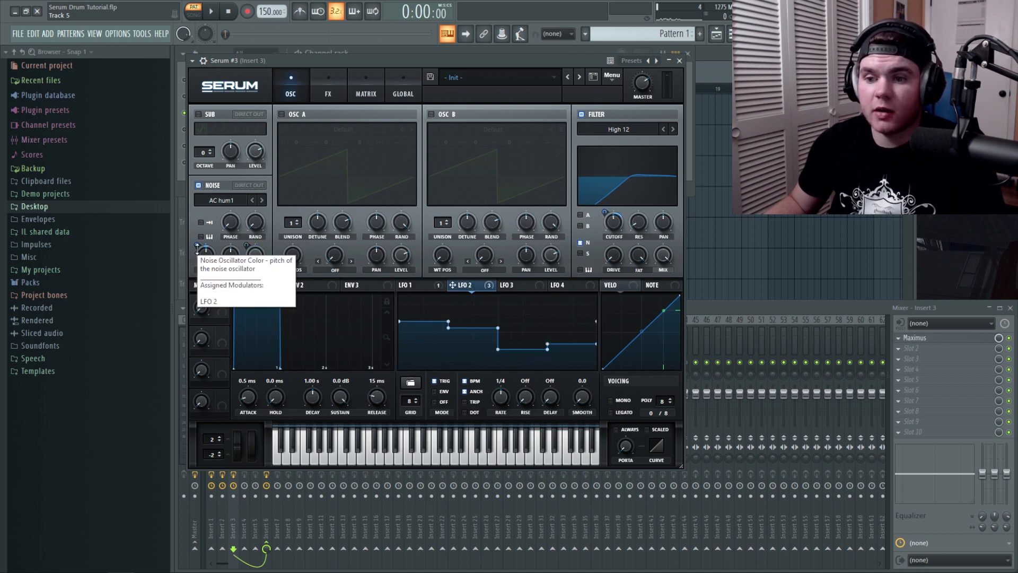
{"action": "key", "text": "space"}
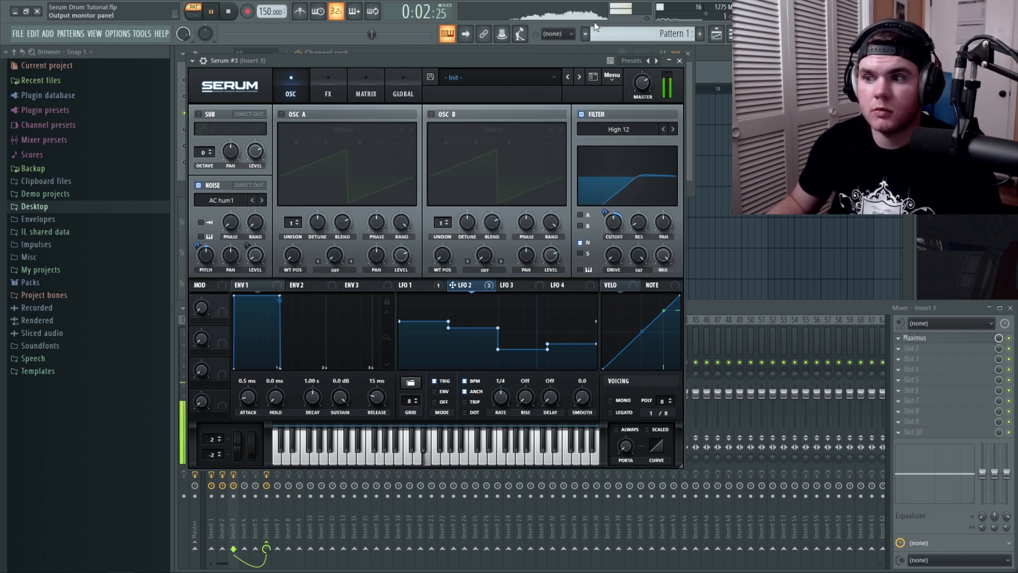
{"action": "key", "text": "space"}
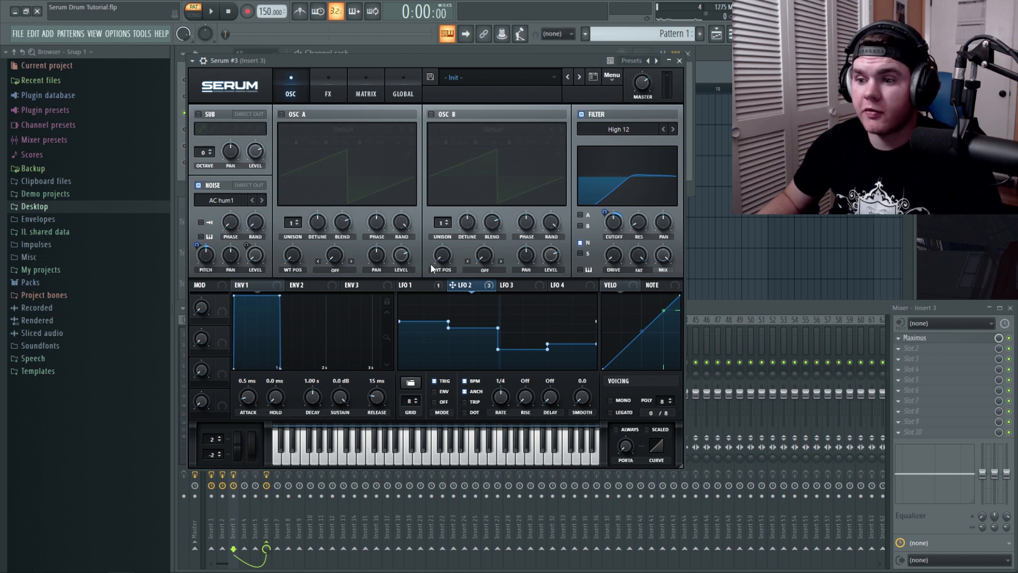
- Compare the Serum #3 pattern with the High 12 filter on and bypassed, leaving the filter switched on
{"action": "right_click", "coordinate": [614, 221]}
{"action": "key", "text": "space"}
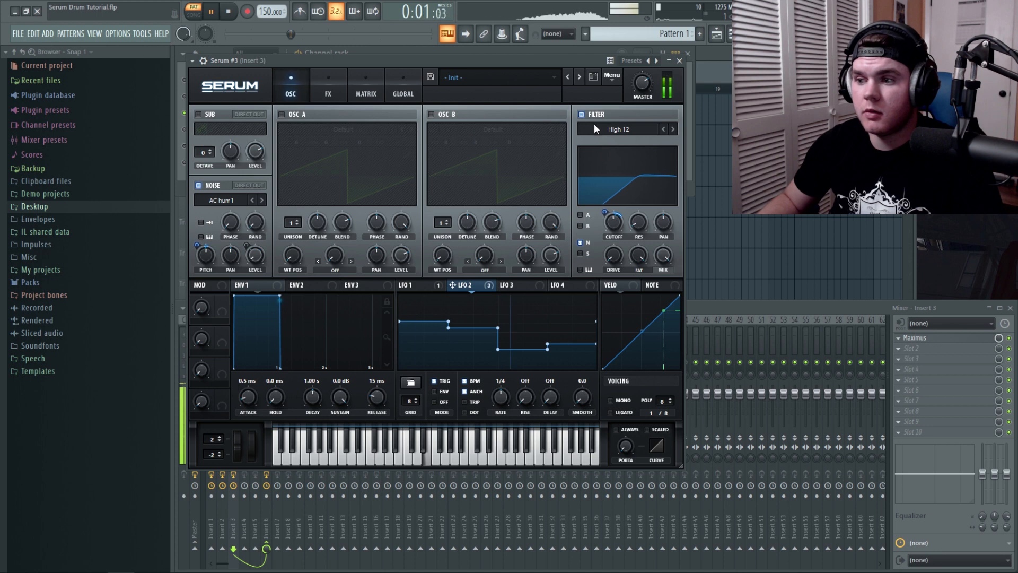
{"action": "key", "text": "space"}
{"action": "left_click", "coordinate": [581, 114]}
{"action": "key", "text": "space"}
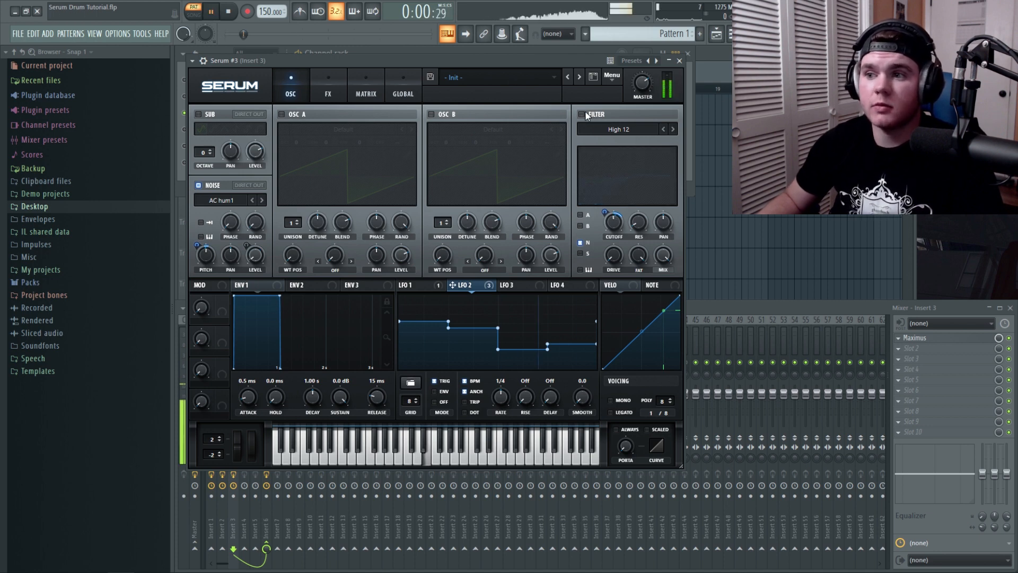
{"action": "key", "text": "space"}
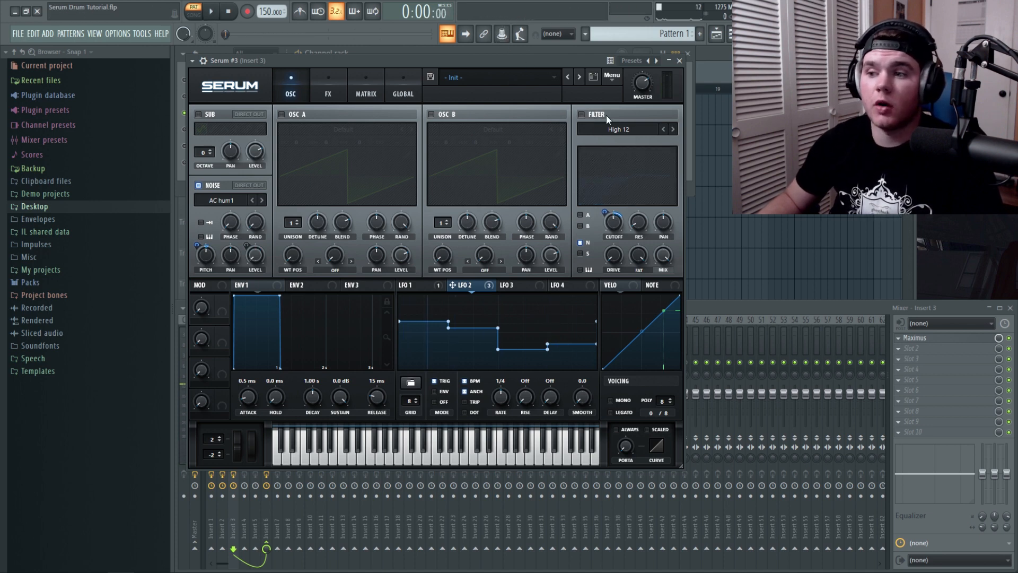
{"action": "left_click", "coordinate": [582, 114]}
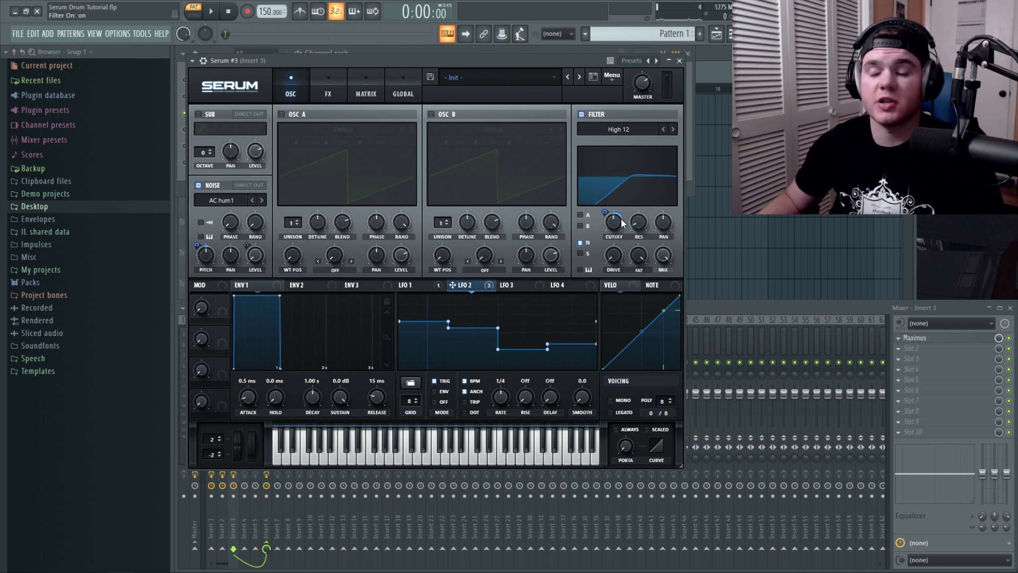
- Show Serum #3's effects chain with Hyper/Dimension, Compressor and EQ, and play the pattern through it
{"action": "left_click", "coordinate": [329, 87]}
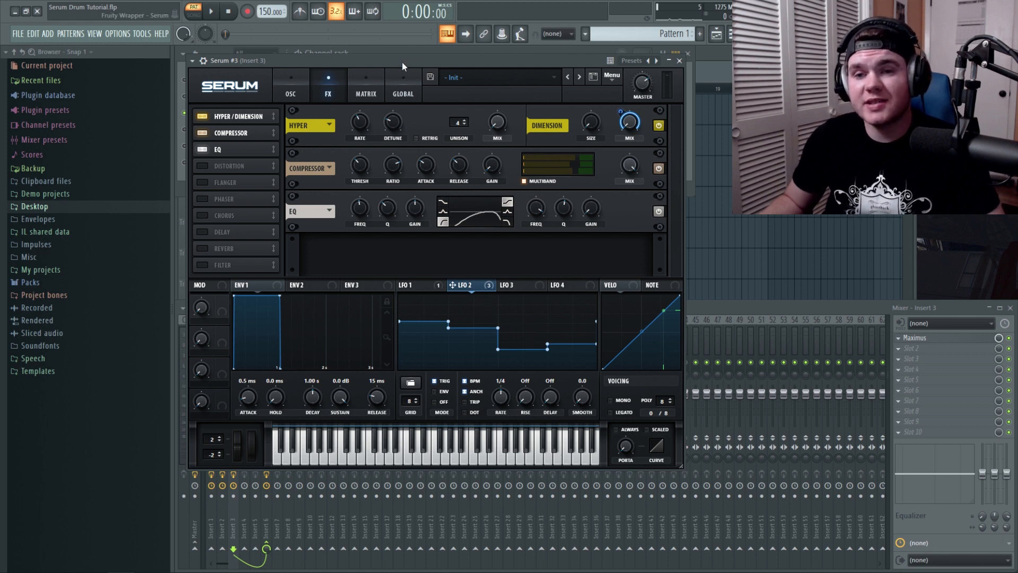
{"action": "key", "text": "space"}
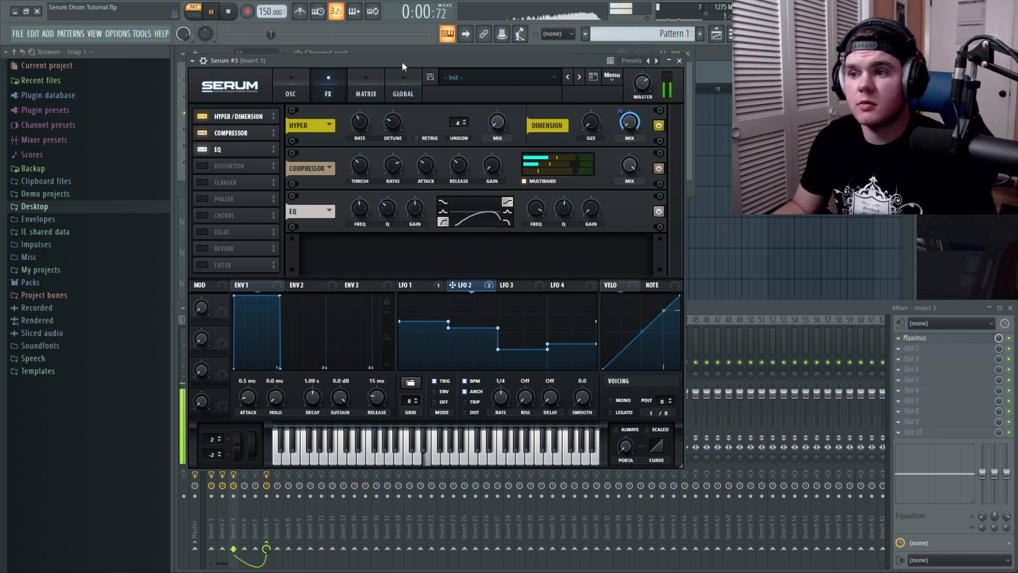
{"action": "key", "text": "space"}
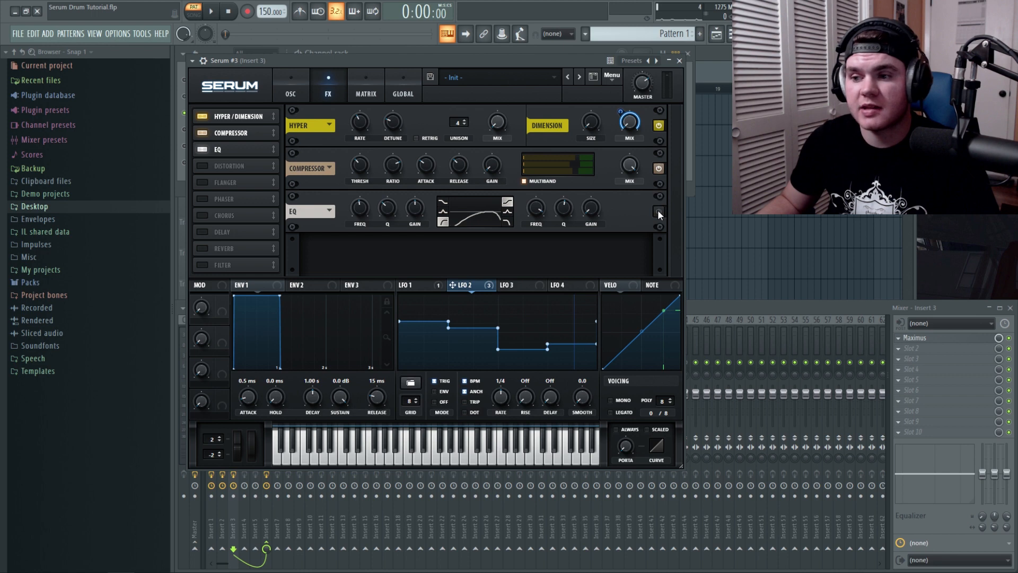
- Compare the Serum #3 pattern with the EQ effect bypassed and enabled, leave it on, and close the instrument
{"action": "key", "text": "space"}
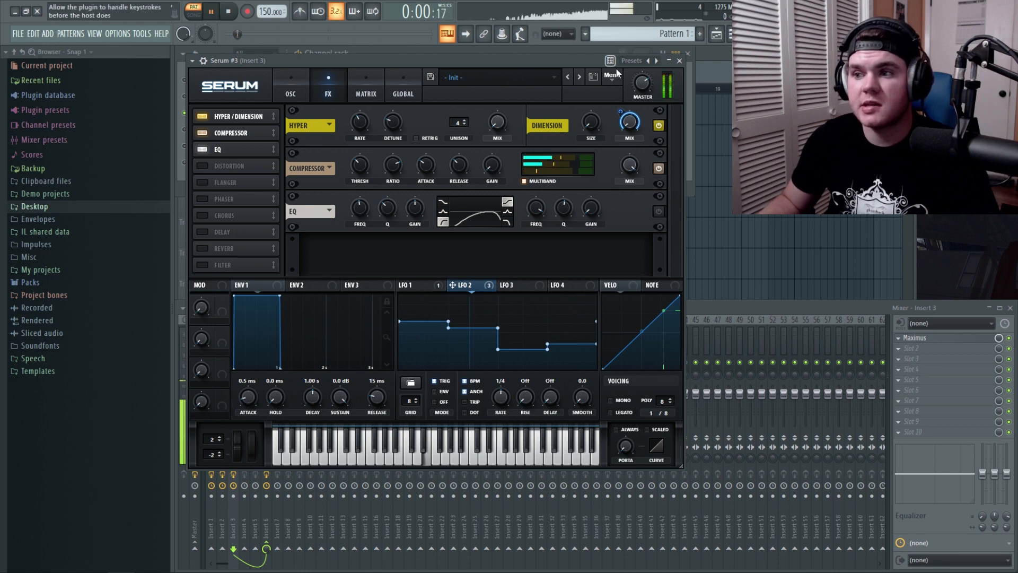
{"action": "key", "text": "space"}
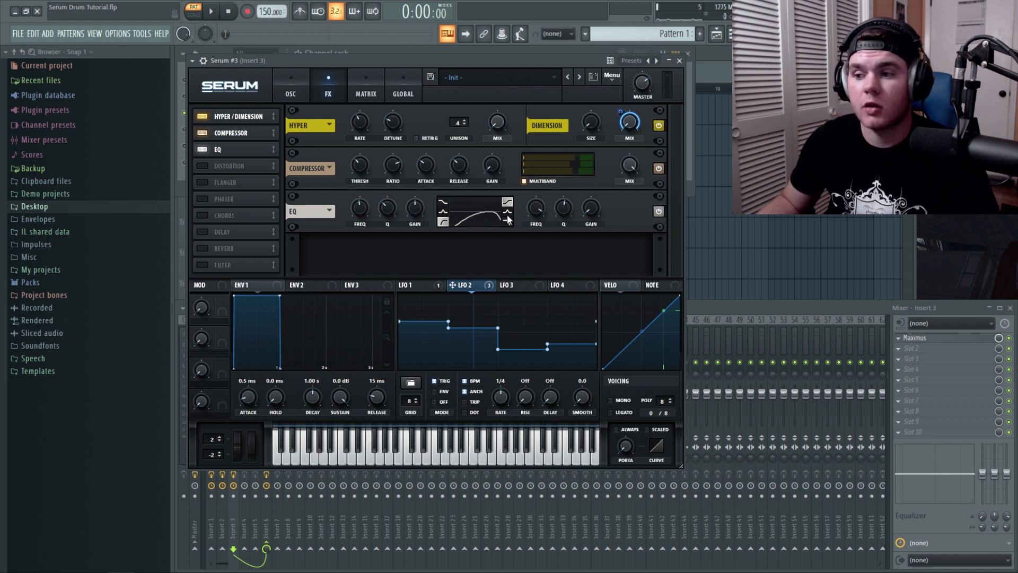
{"action": "key", "text": "space"}
{"action": "key", "text": "space"}
{"action": "key", "text": "Escape"}
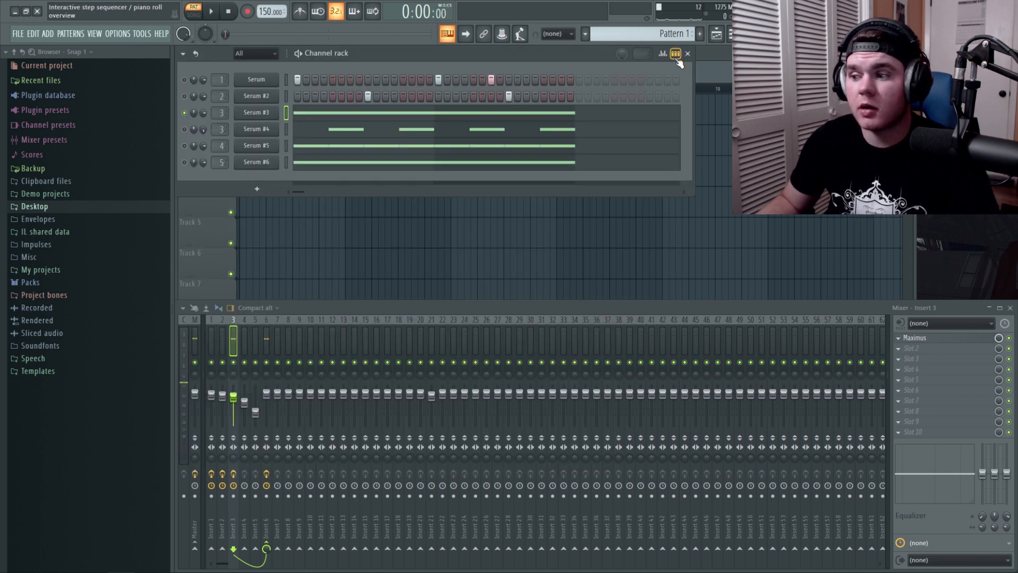
- Open the Maximus effect on mixer Insert 3, watch its response while the pattern plays, and close it
{"action": "left_click", "coordinate": [923, 338]}
{"action": "key", "text": "space"}
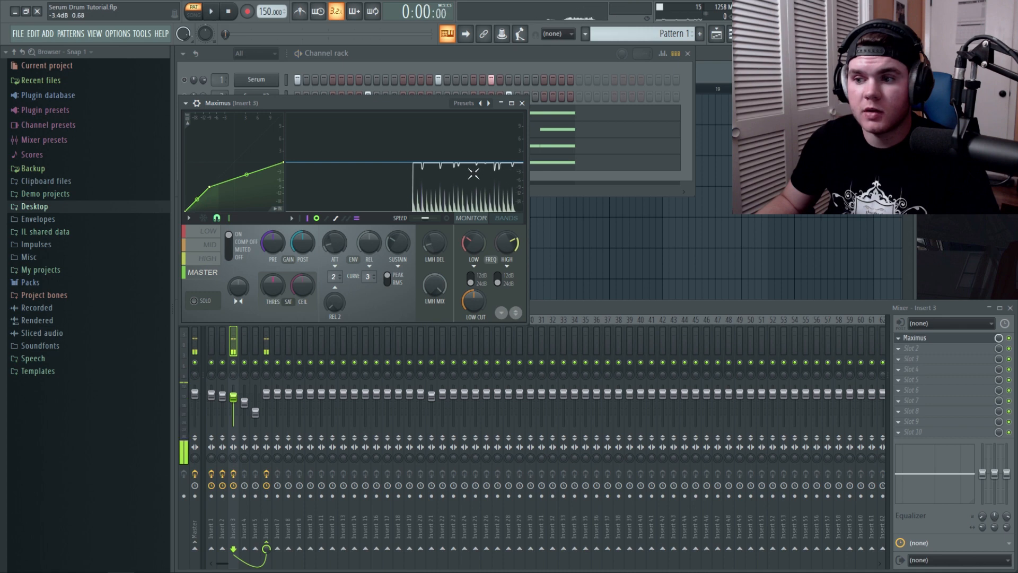
{"action": "key", "text": "space"}
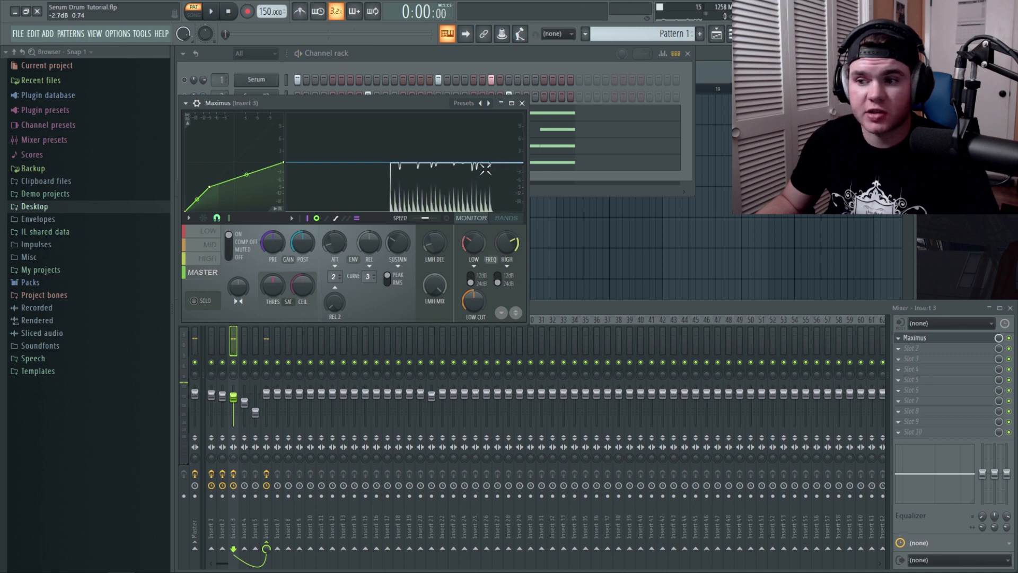
{"action": "left_click", "coordinate": [522, 103]}
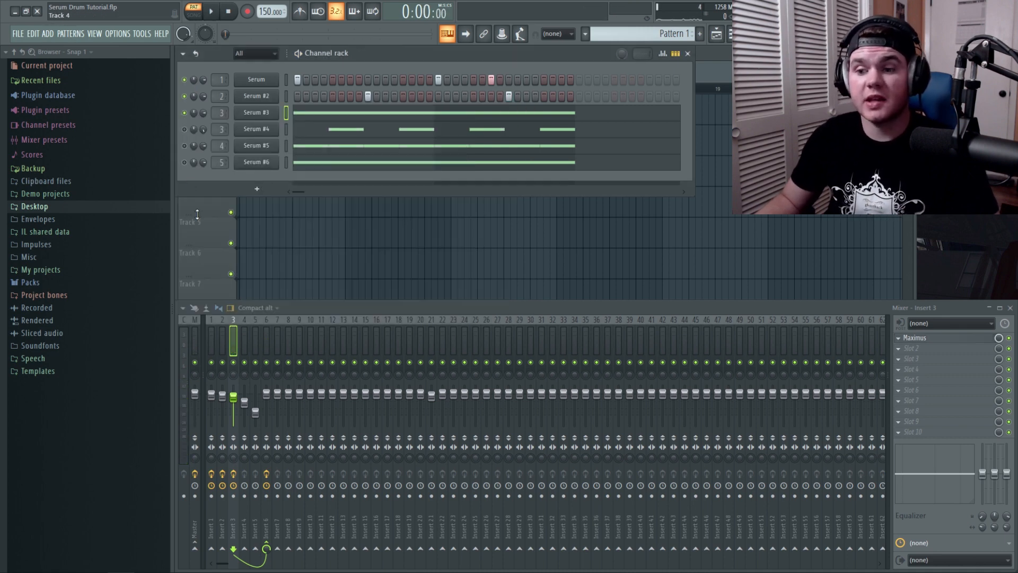
- Unmute the Serum and Serum #2 channels and play them together with Serum #3
{"action": "key", "text": "space"}
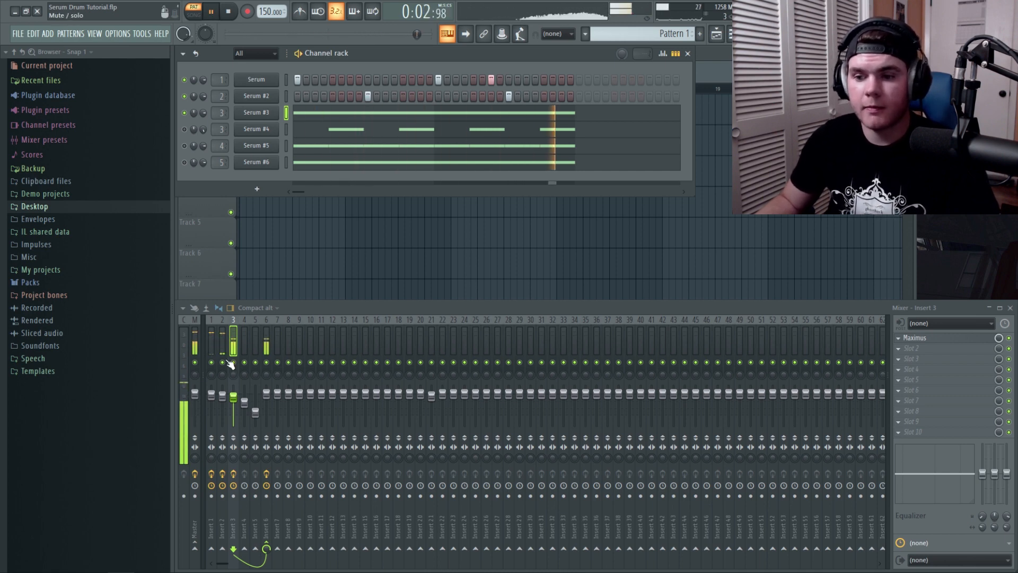
{"action": "key", "text": "space"}
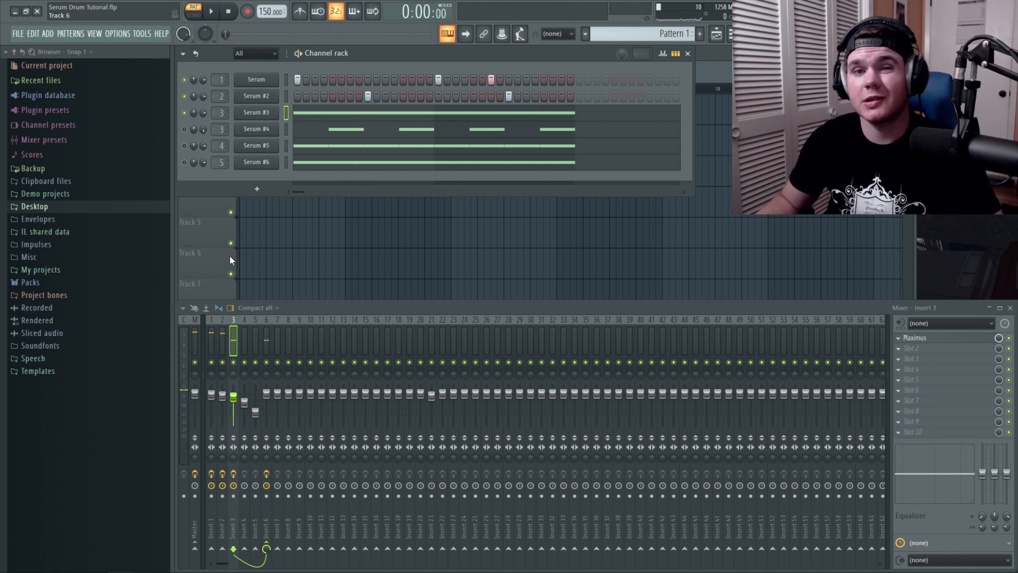
- Solo the Serum #4 channel and play its pattern
{"action": "right_click", "coordinate": [185, 130]}
{"action": "left_click", "coordinate": [200, 140]}
{"action": "key", "text": "space"}
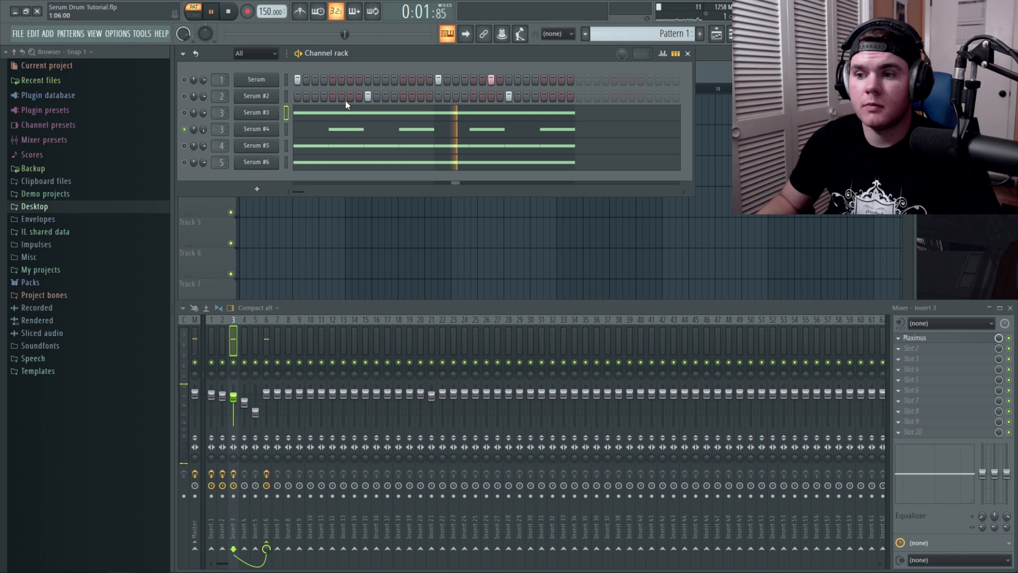
{"action": "key", "text": "space"}
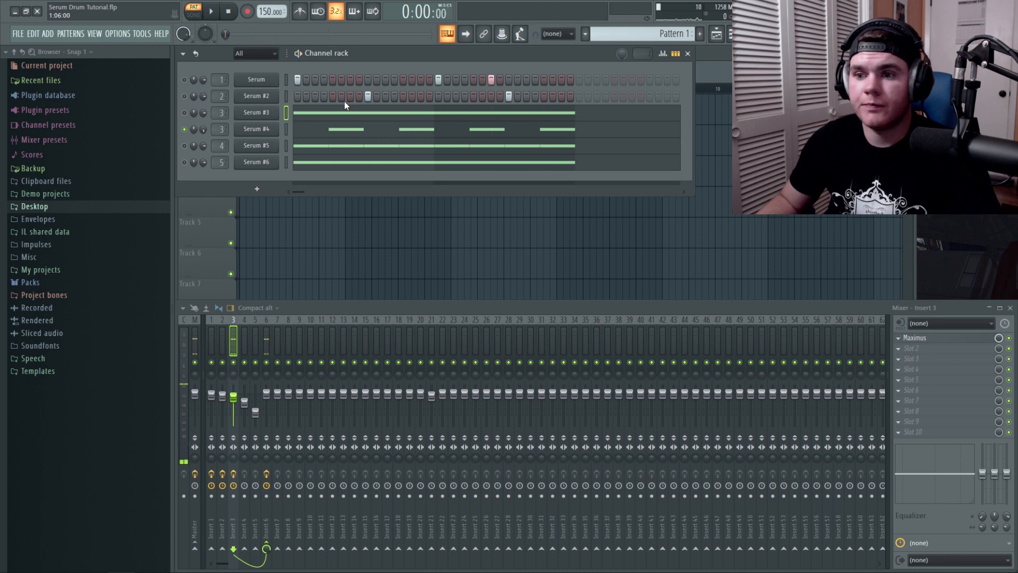
- Open the Serum #4 instrument, examine its LFO 1 and LFO 2 shapes and their modulation targets, and close it
{"action": "left_click", "coordinate": [260, 131]}
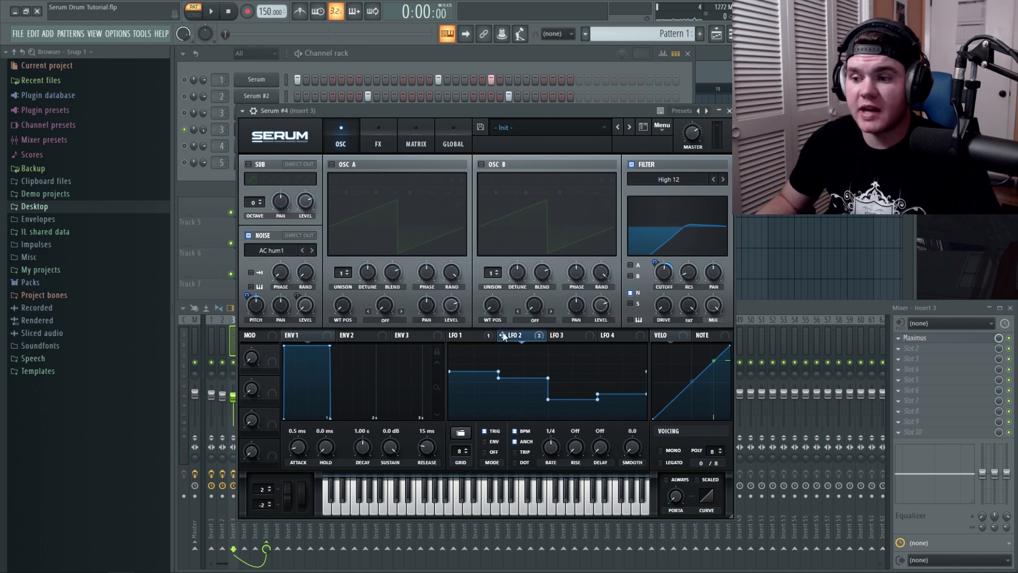
{"action": "left_click", "coordinate": [480, 336]}
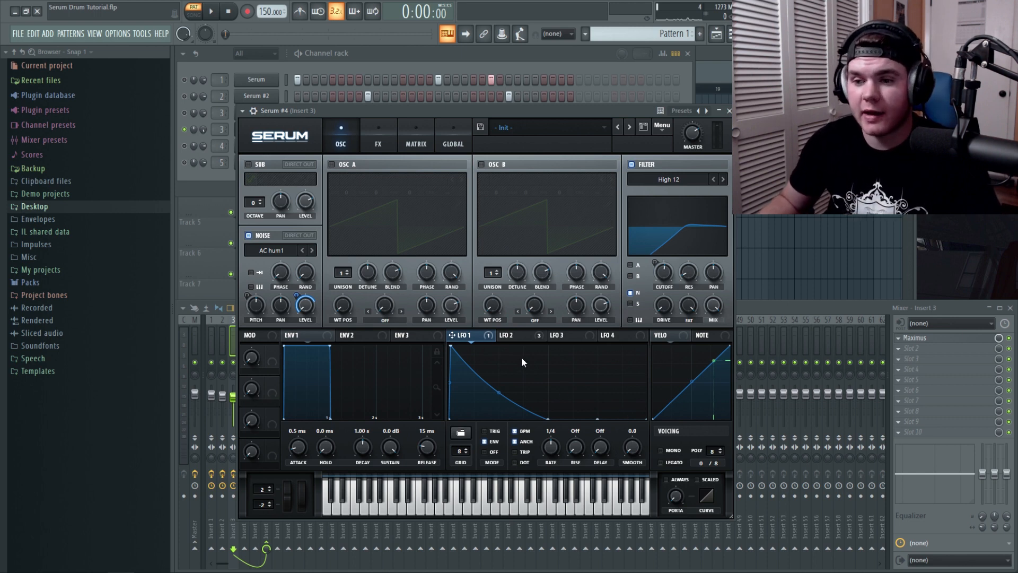
{"action": "left_click", "coordinate": [506, 336]}
{"action": "left_click", "coordinate": [479, 337]}
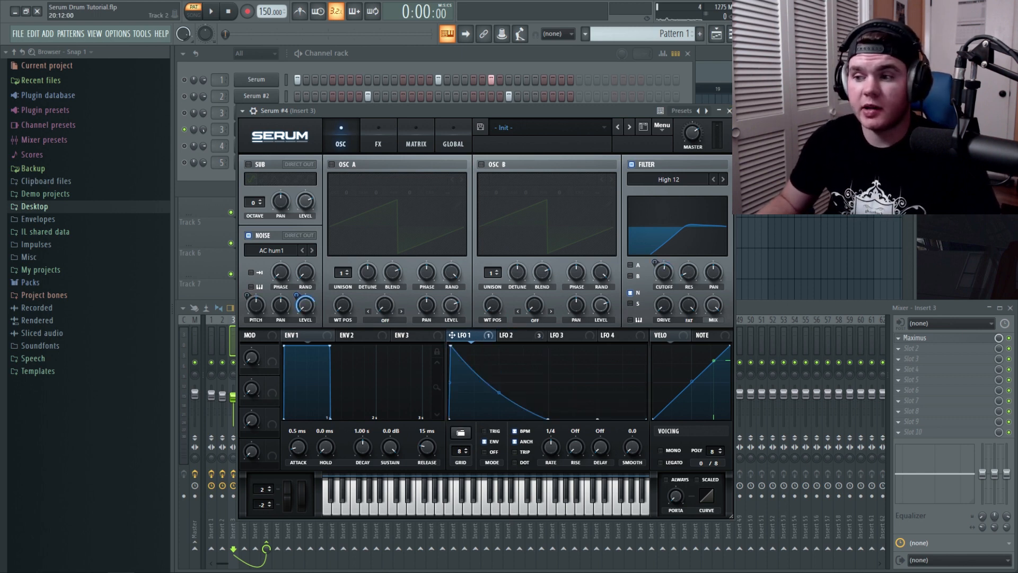
{"action": "left_click", "coordinate": [729, 110]}
- Unmute the Serum #3 channel and play it together with Serum #4
{"action": "left_click", "coordinate": [184, 112]}
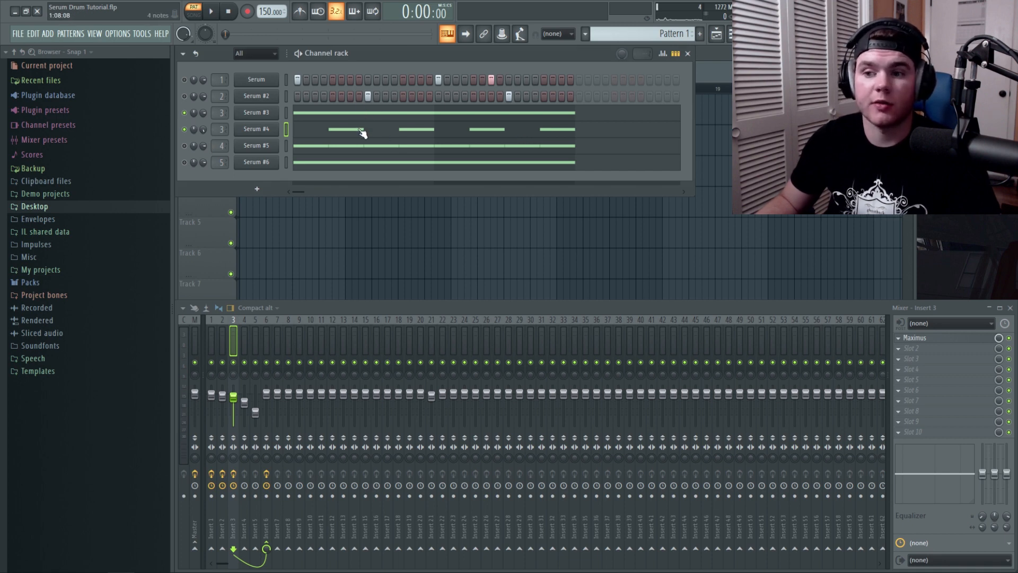
{"action": "key", "text": "space"}
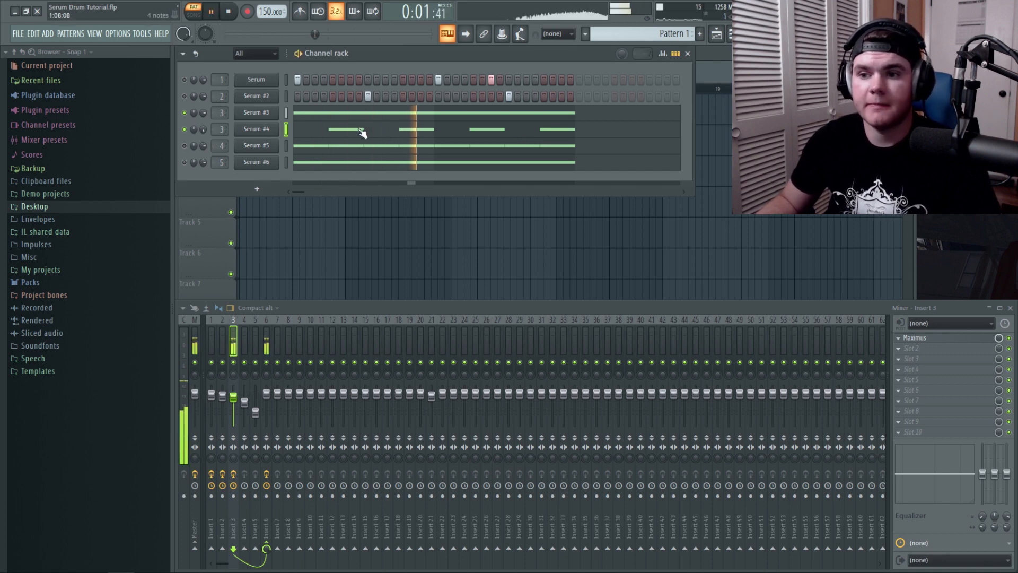
{"action": "key", "text": "space"}
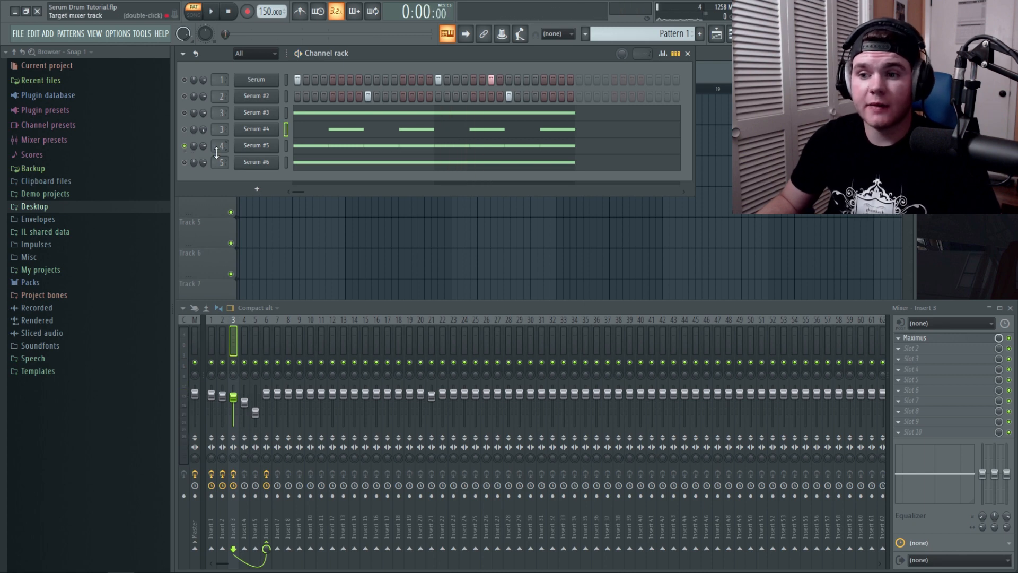
- Solo and play the Serum #5 channel, and open its instrument in a fully visible window
{"action": "key", "text": "space"}
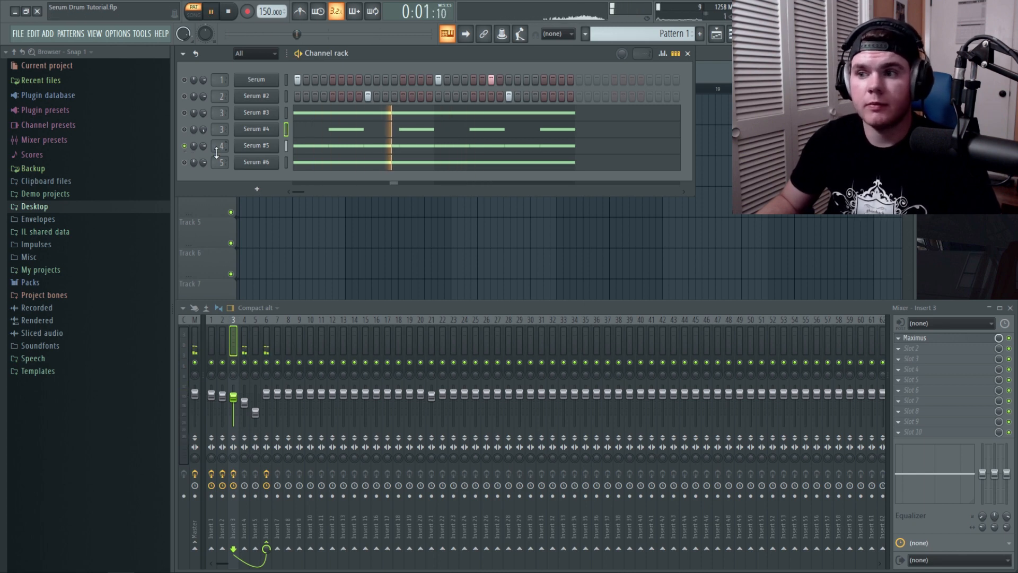
{"action": "key", "text": "space"}
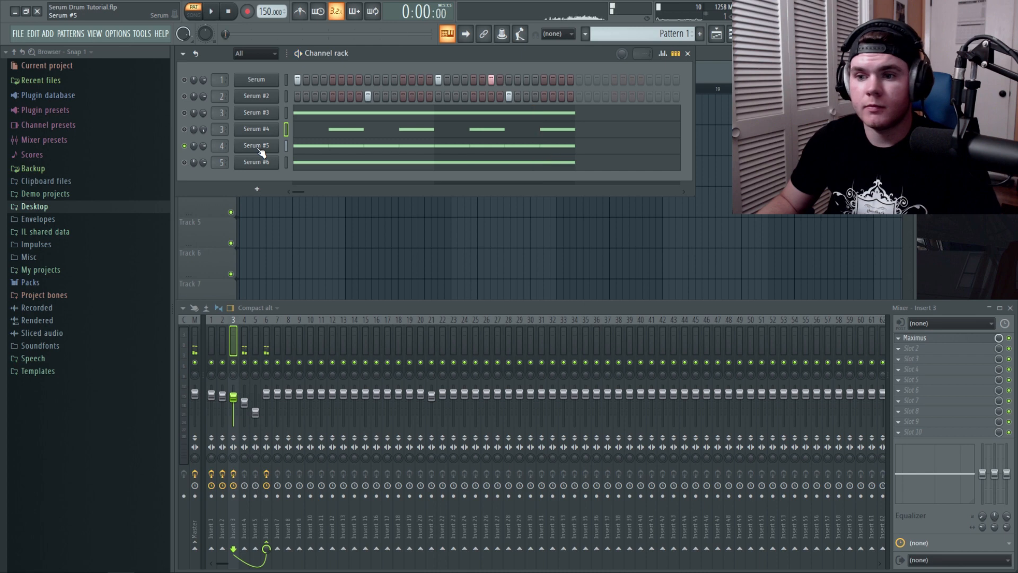
{"action": "left_click", "coordinate": [261, 152]}
{"action": "left_click_drag", "start_coordinate": [359, 188], "coordinate": [311, 100]}
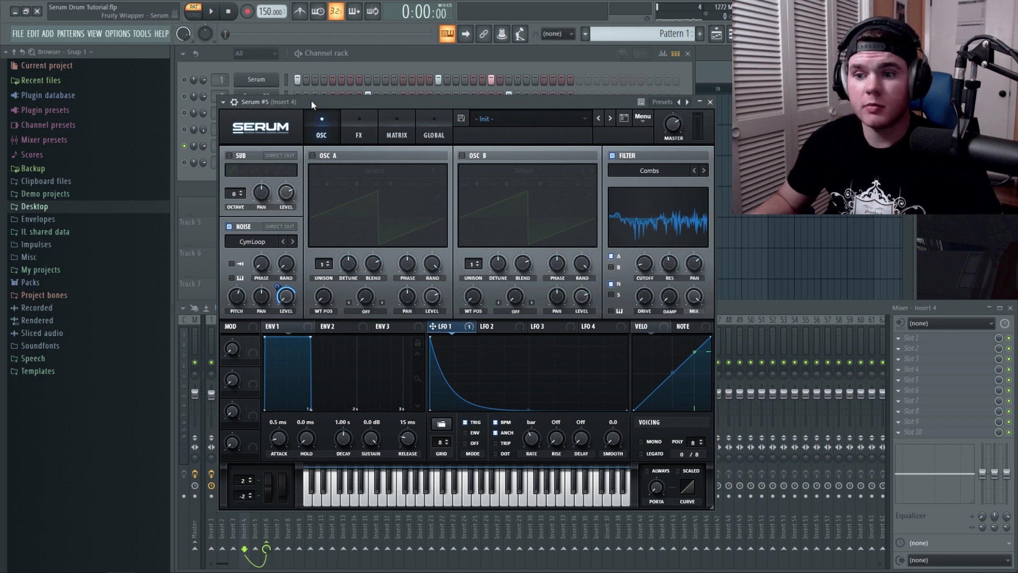
- Show where the CymLoop noise sits in the Organics noise category of Serum #5, keeping the current selection
{"action": "left_click", "coordinate": [253, 242]}
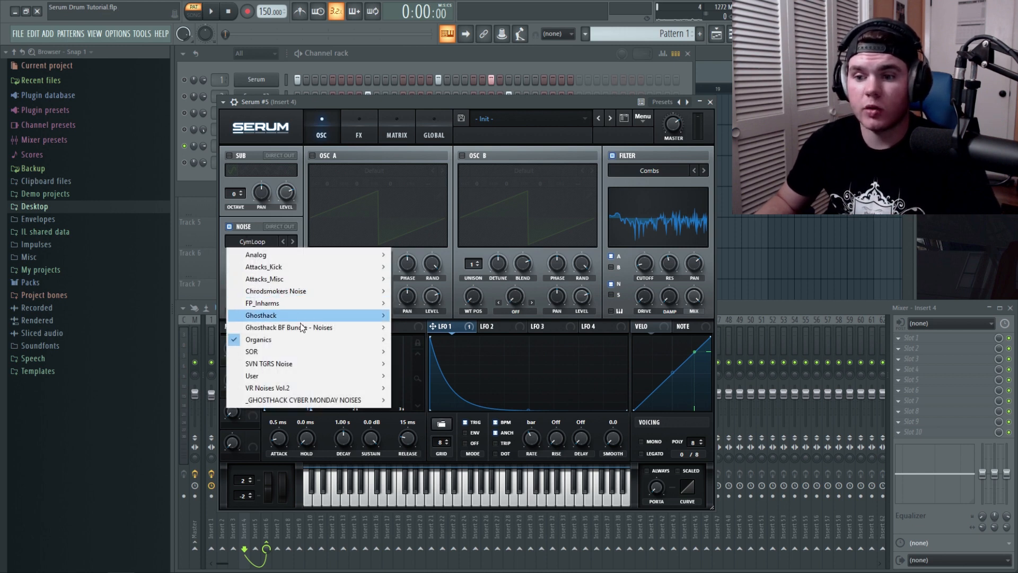
{"action": "mouse_move", "coordinate": [304, 337]}
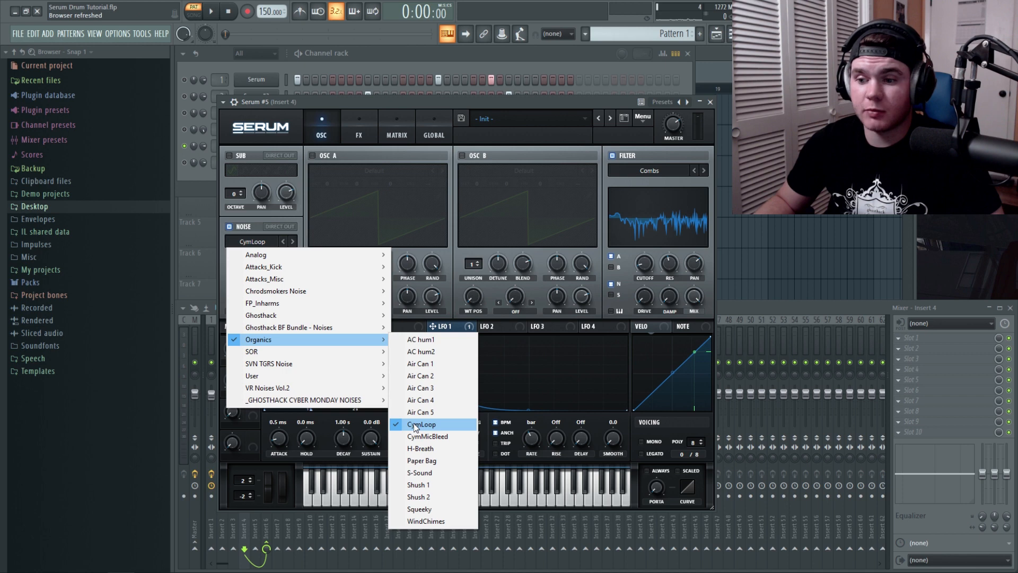
{"action": "left_click", "coordinate": [366, 98]}
- Compare the Serum #5 pattern with the Combs filter bypassed and enabled, leaving the filter switched on
{"action": "left_click", "coordinate": [614, 156]}
{"action": "left_click", "coordinate": [372, 125]}
{"action": "left_click", "coordinate": [236, 289]}
{"action": "left_click", "coordinate": [315, 127]}
{"action": "key", "text": "space"}
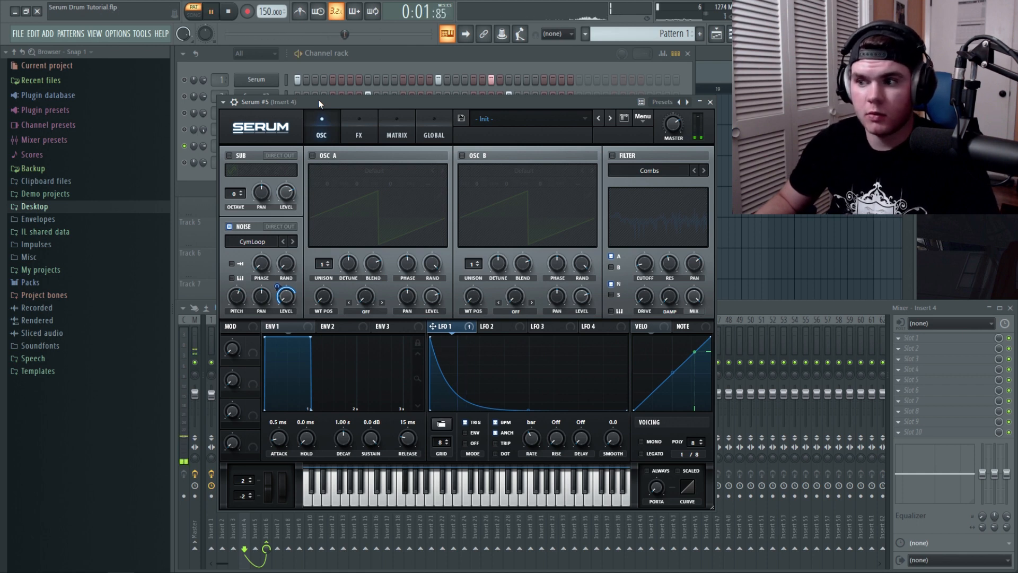
{"action": "key", "text": "space"}
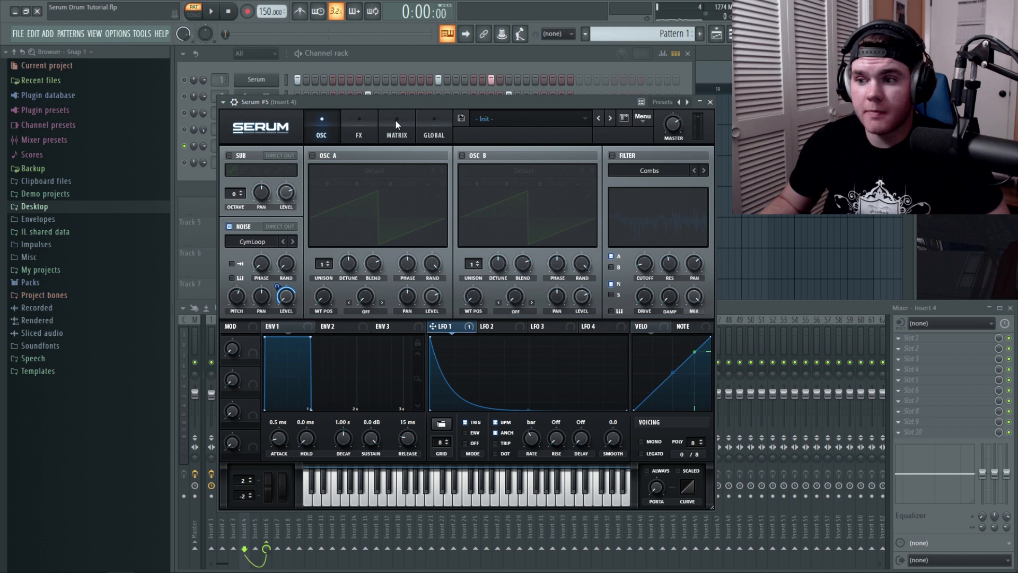
{"action": "left_click", "coordinate": [612, 156]}
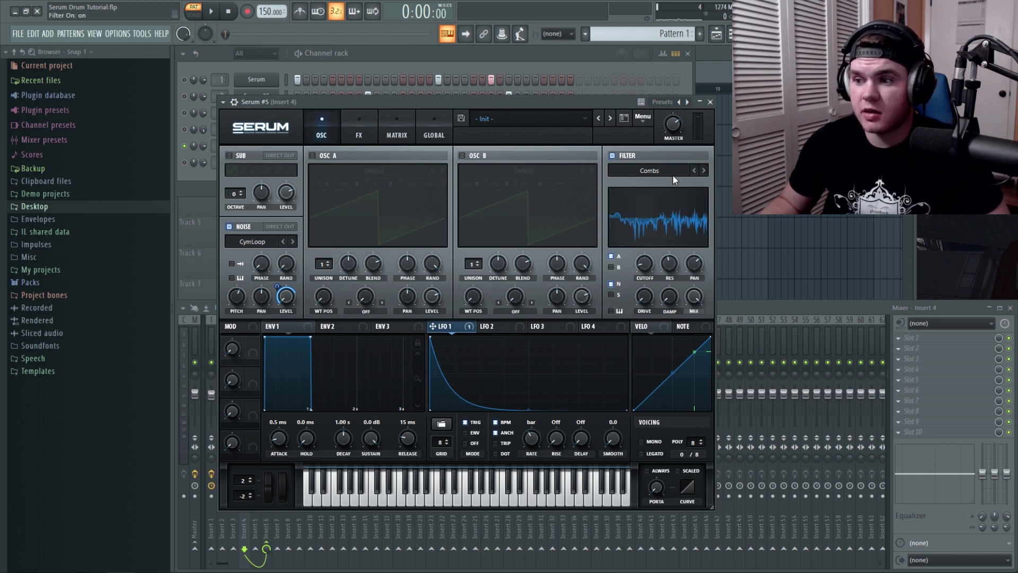
{"action": "left_click", "coordinate": [359, 130]}
{"action": "left_click", "coordinate": [232, 289]}
{"action": "key", "text": "space"}
{"action": "left_click", "coordinate": [313, 120]}
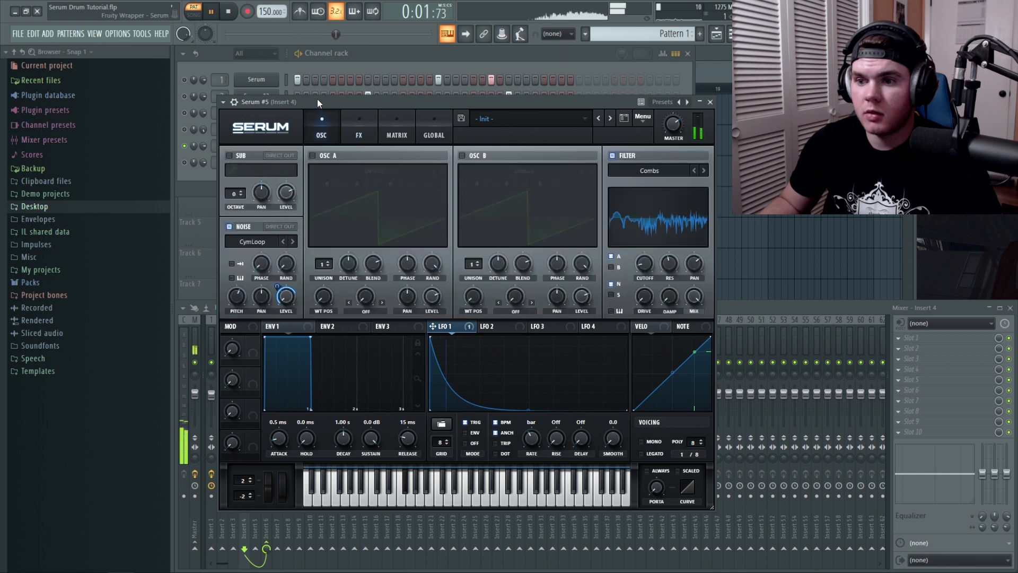
- Set the resonance of the Combs filter in Serum #5 to 46% while auditioning the pattern, and check the instrument's effects
{"action": "key", "text": "space"}
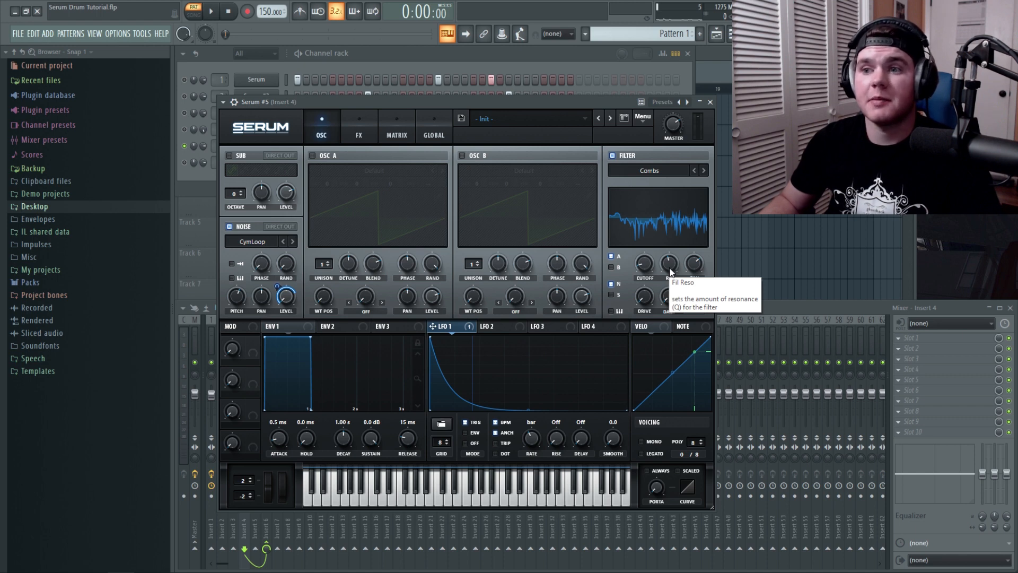
{"action": "key", "text": "space"}
{"action": "mouse_move", "coordinate": [671, 274]}
{"action": "left_mouse_down"}
{"action": "mouse_move", "coordinate": [674, 223]}
{"action": "mouse_move", "coordinate": [667, 345]}
{"action": "mouse_move", "coordinate": [671, 270]}
{"action": "left_mouse_up"}
{"action": "key", "text": "space"}
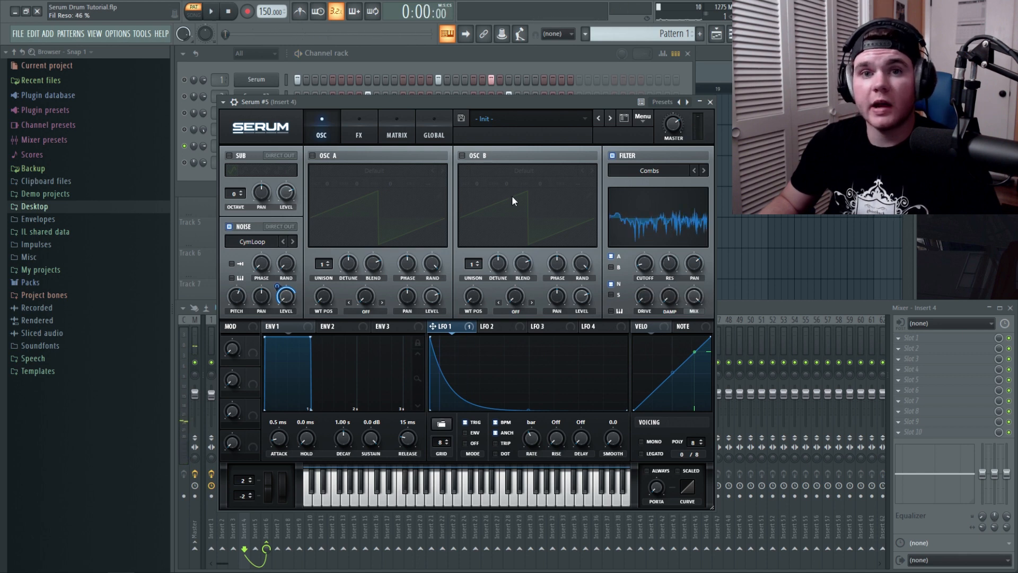
{"action": "left_click", "coordinate": [365, 125]}
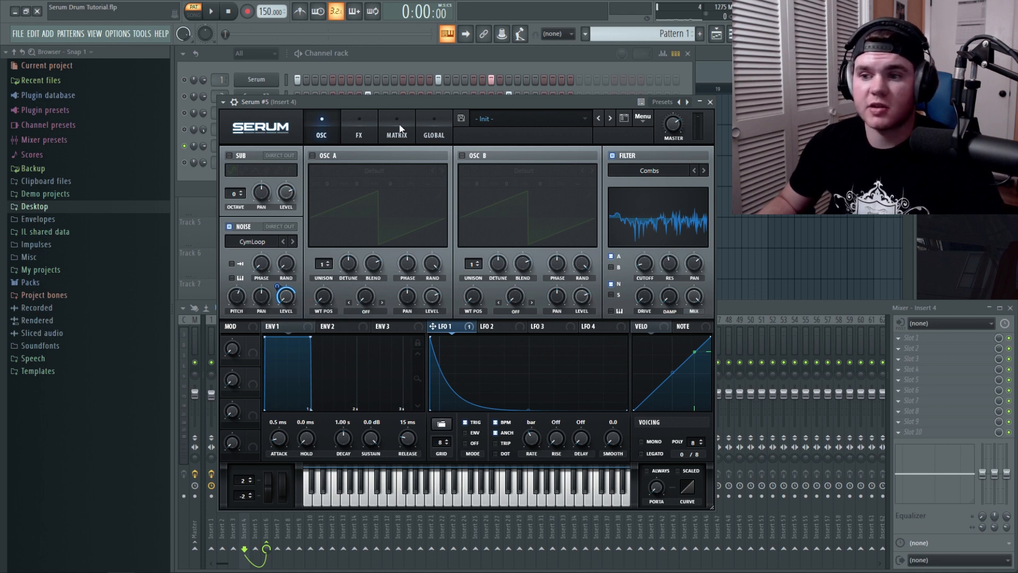
- Solo and play the Serum #6 channel, and open its instrument in a fully visible window
{"action": "right_click", "coordinate": [184, 162]}
{"action": "left_click", "coordinate": [192, 168]}
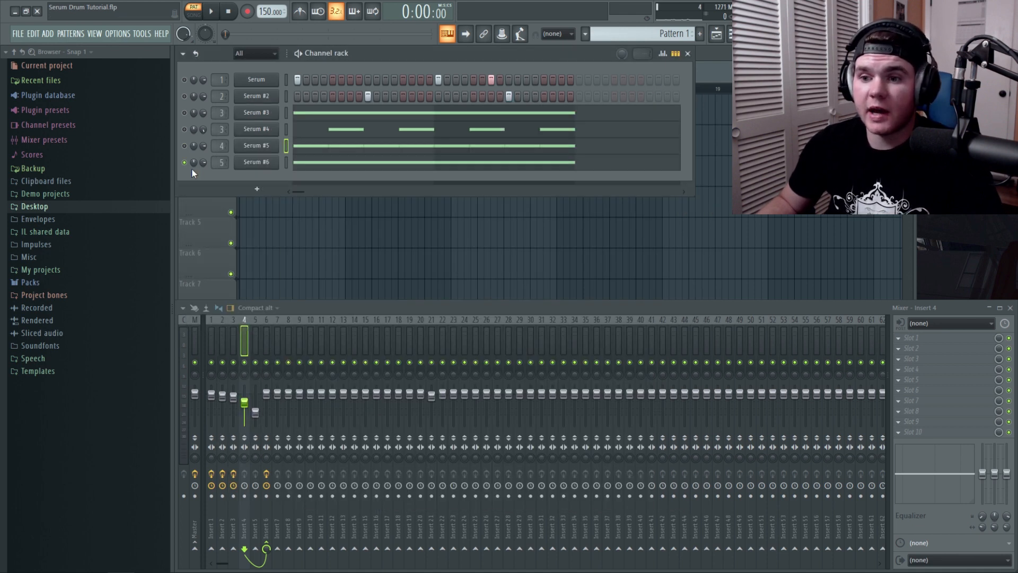
{"action": "key", "text": "space"}
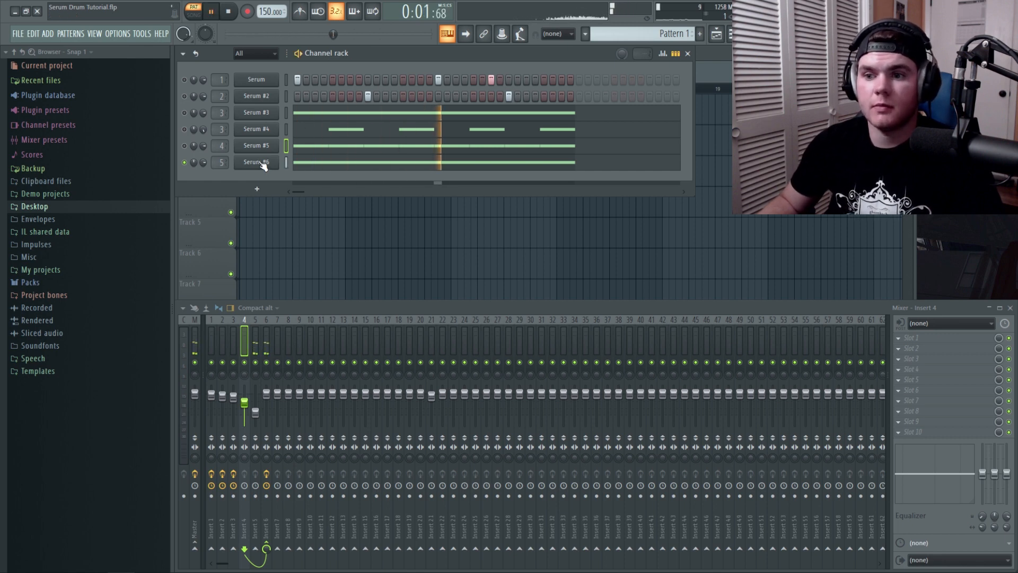
{"action": "key", "text": "space"}
{"action": "left_click", "coordinate": [263, 166]}
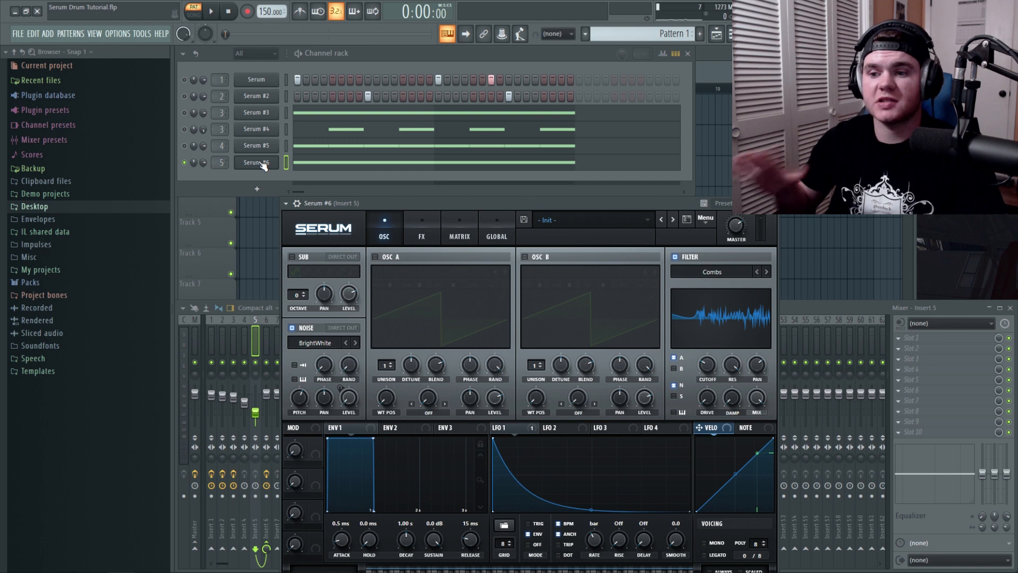
{"action": "key", "text": "space"}
{"action": "left_click_drag", "start_coordinate": [365, 203], "coordinate": [294, 106]}
{"action": "key", "text": "space"}
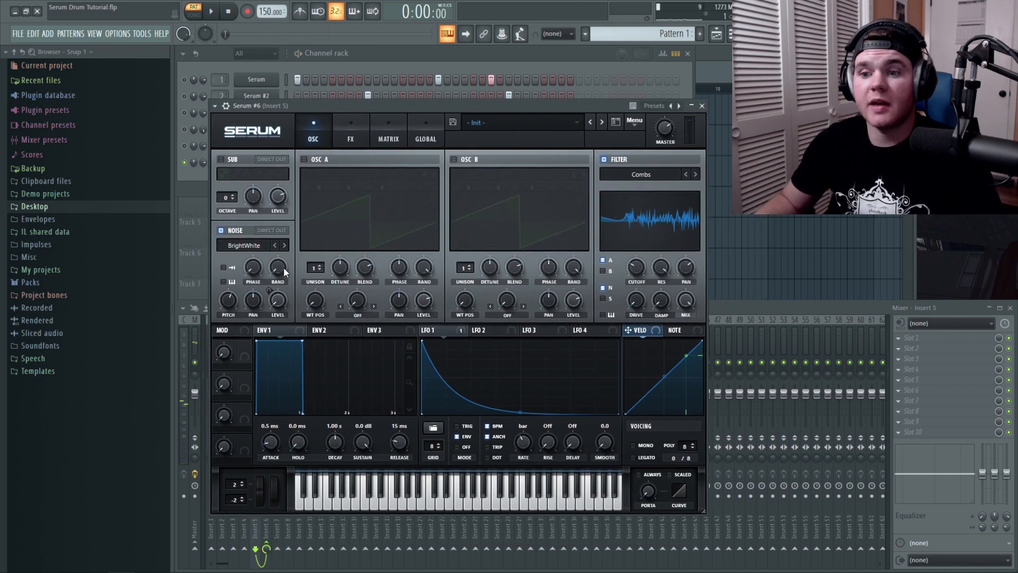
- Show where the BrightWhite noise sits in the Analog noise category of Serum #6, keeping the current selection
{"action": "left_click", "coordinate": [254, 246]}
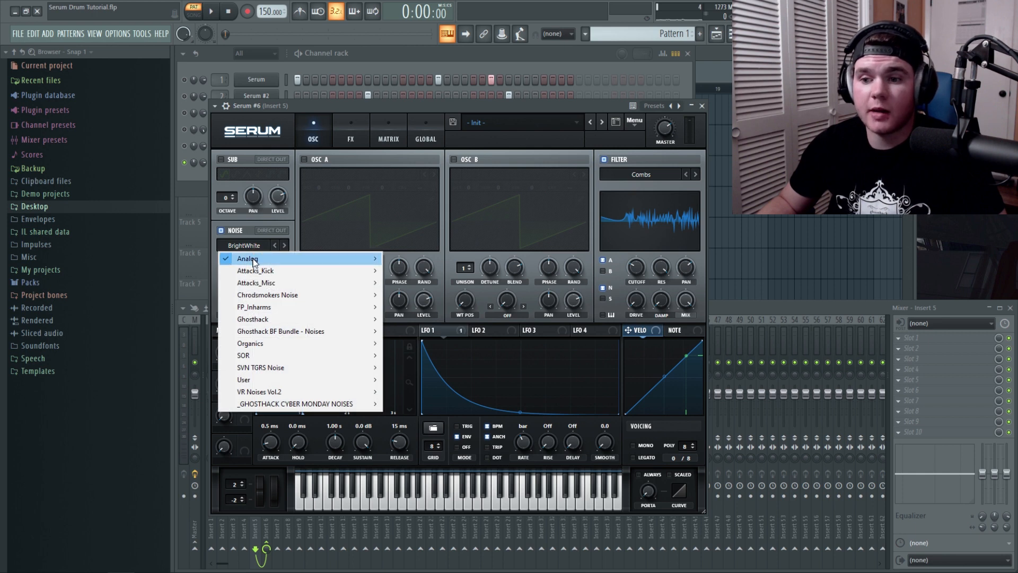
{"action": "mouse_move", "coordinate": [254, 262]}
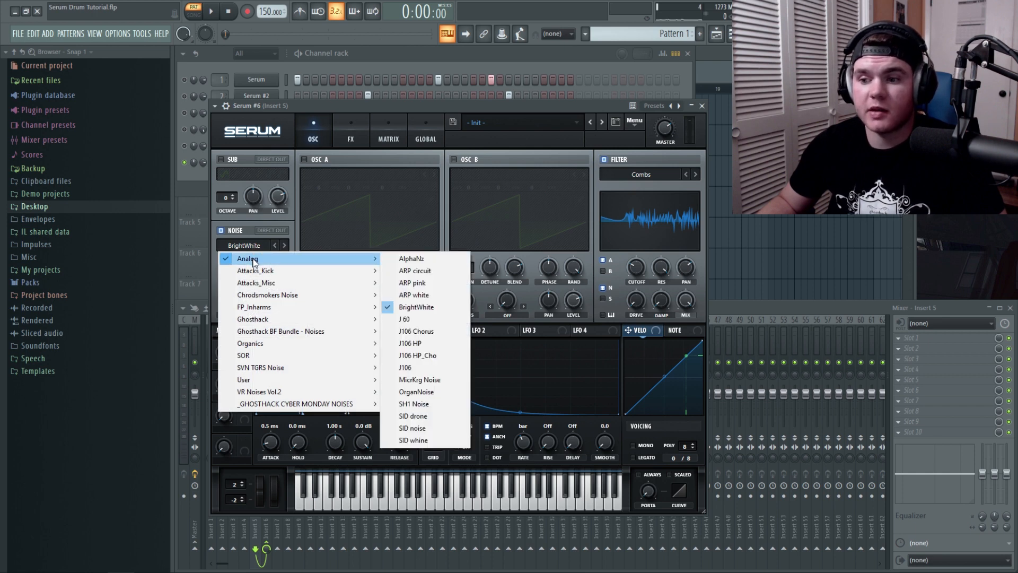
{"action": "left_click", "coordinate": [310, 106]}
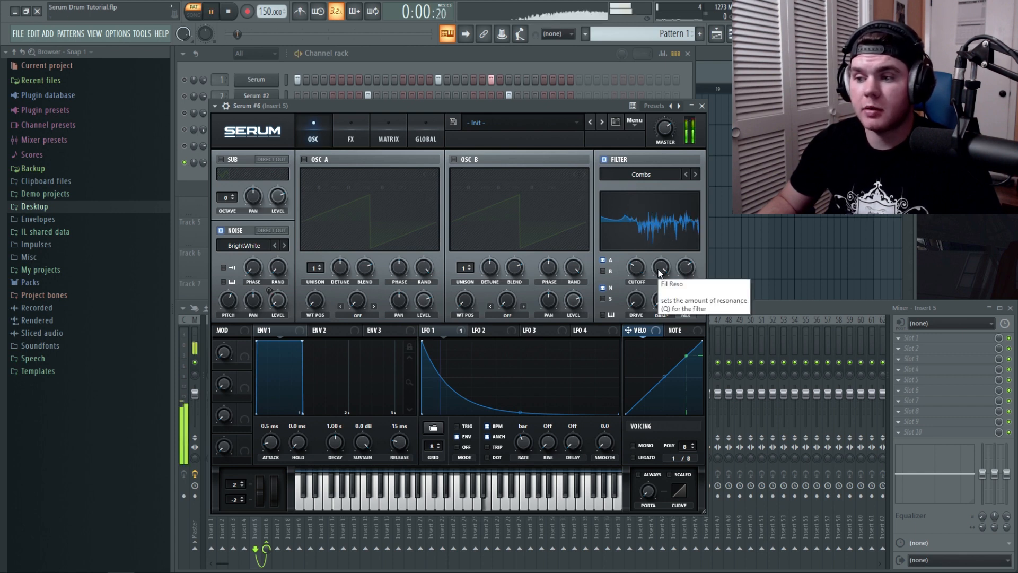
- Compare the Serum #6 pattern with the Combs filter bypassed and enabled, leaving it on, and view the instrument's EQ effect
{"action": "left_click", "coordinate": [604, 159]}
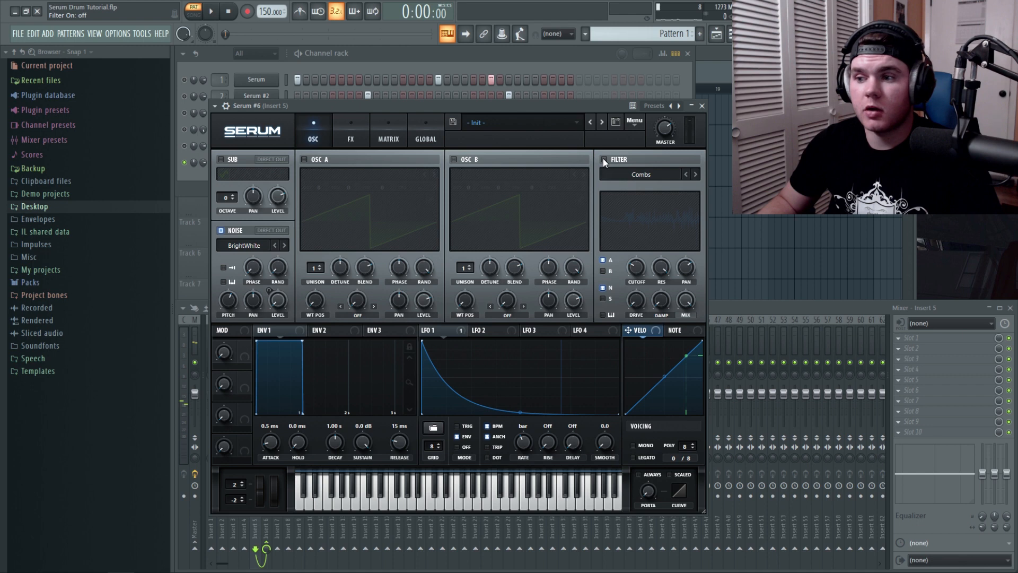
{"action": "key", "text": "space"}
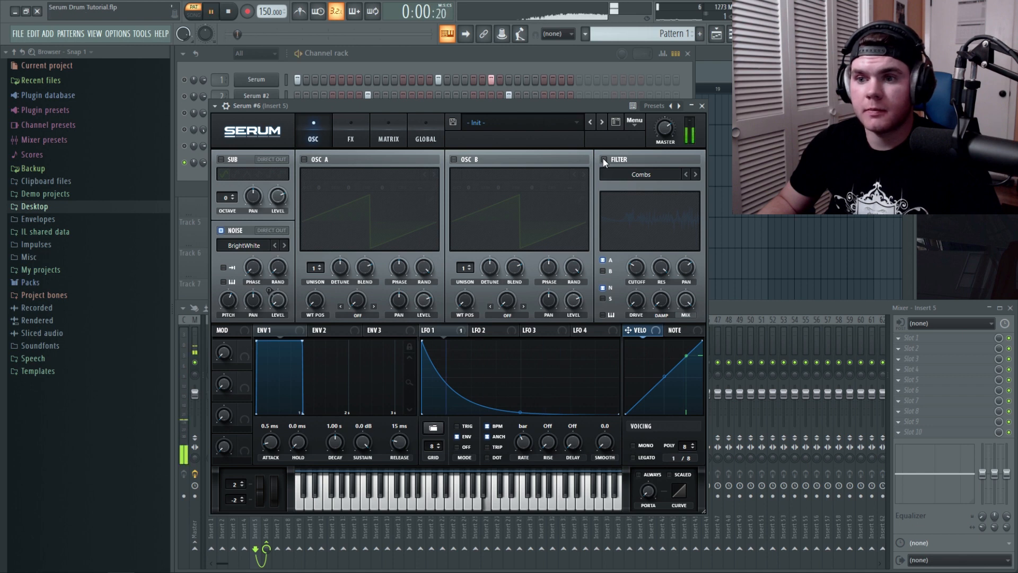
{"action": "key", "text": "space"}
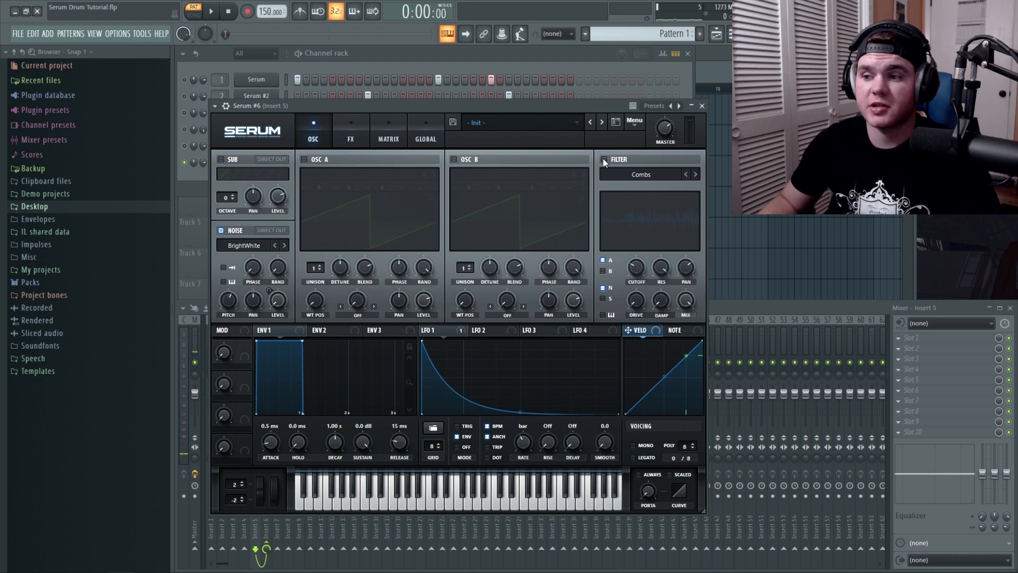
{"action": "left_click", "coordinate": [604, 159]}
{"action": "key", "text": "space"}
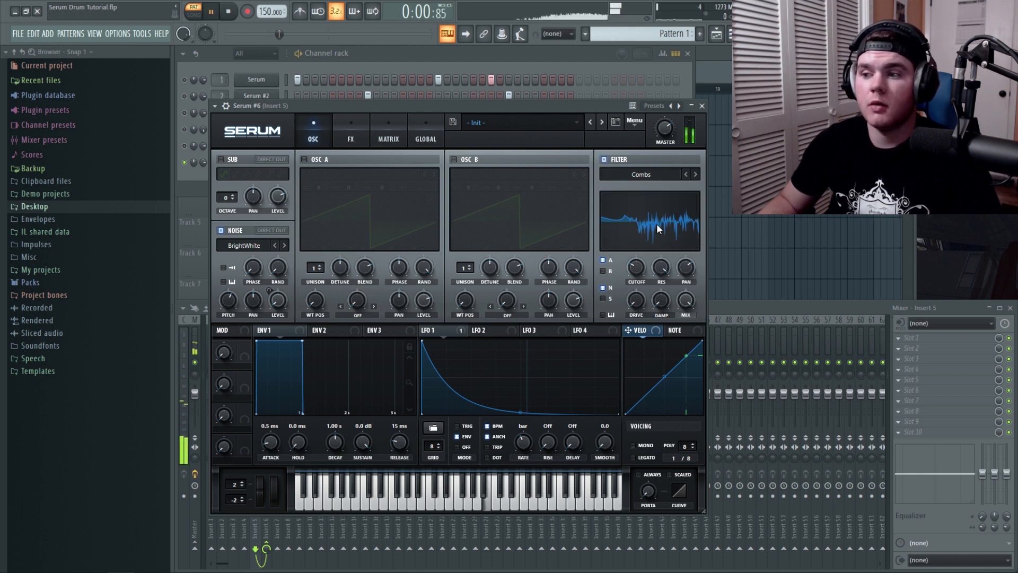
{"action": "key", "text": "space"}
{"action": "left_click", "coordinate": [353, 133]}
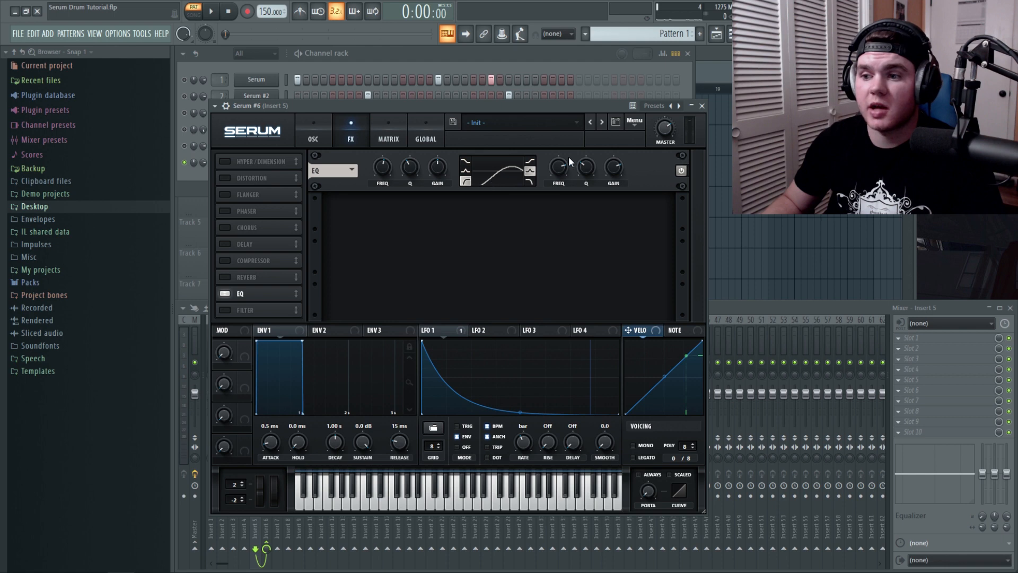
- Close the Serum #6 instrument, bring all six channels back from solo and play the full drum pattern
{"action": "left_click", "coordinate": [703, 106]}
{"action": "right_click", "coordinate": [185, 162]}
{"action": "key", "text": "Escape"}
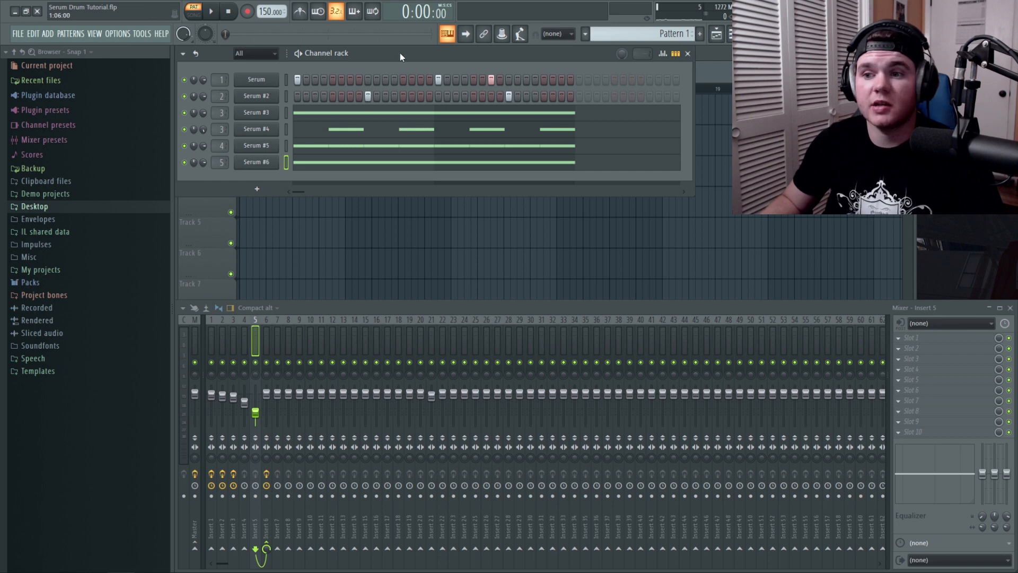
{"action": "key", "text": "space"}
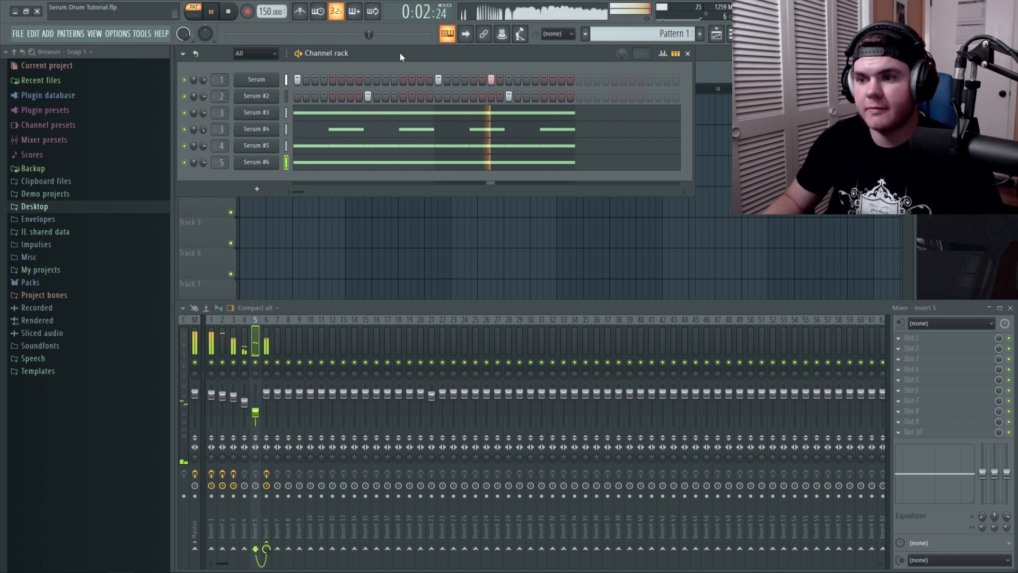
{"action": "key", "text": "space"}
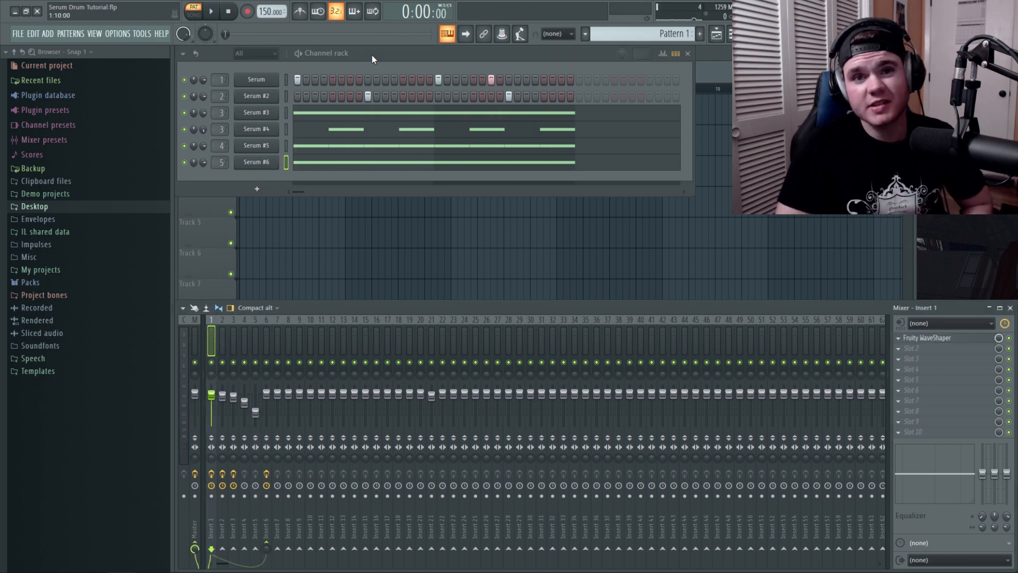